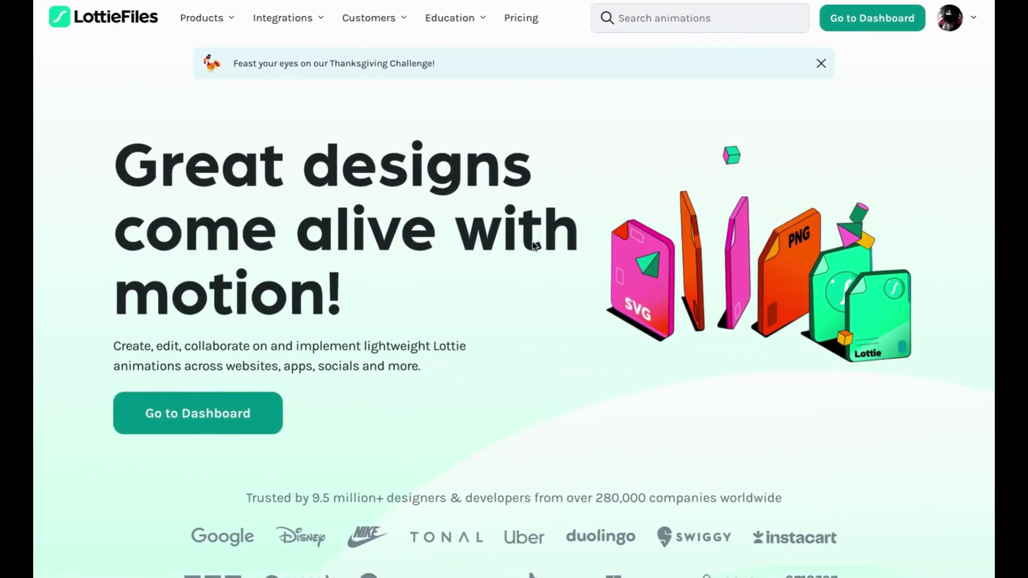
Search LottieFiles animations for 'gaming'
scroll(534, 245, "down", 2)
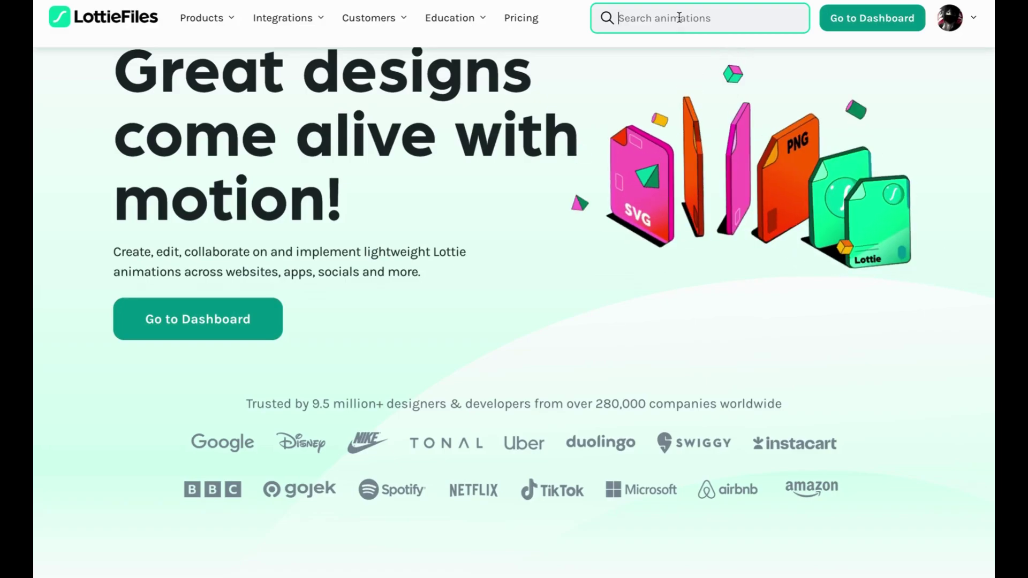
type("gMIN")
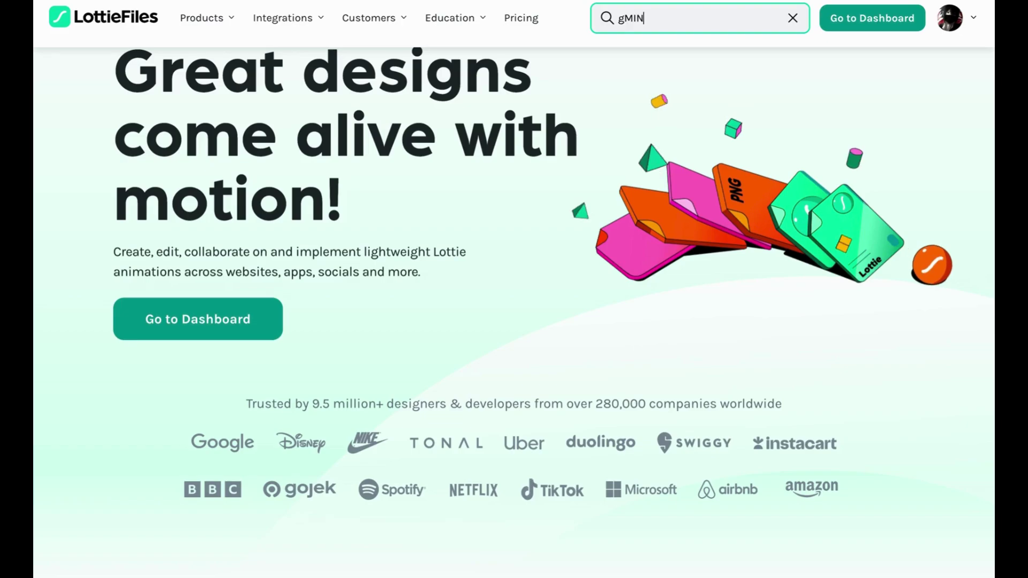
type("aming")
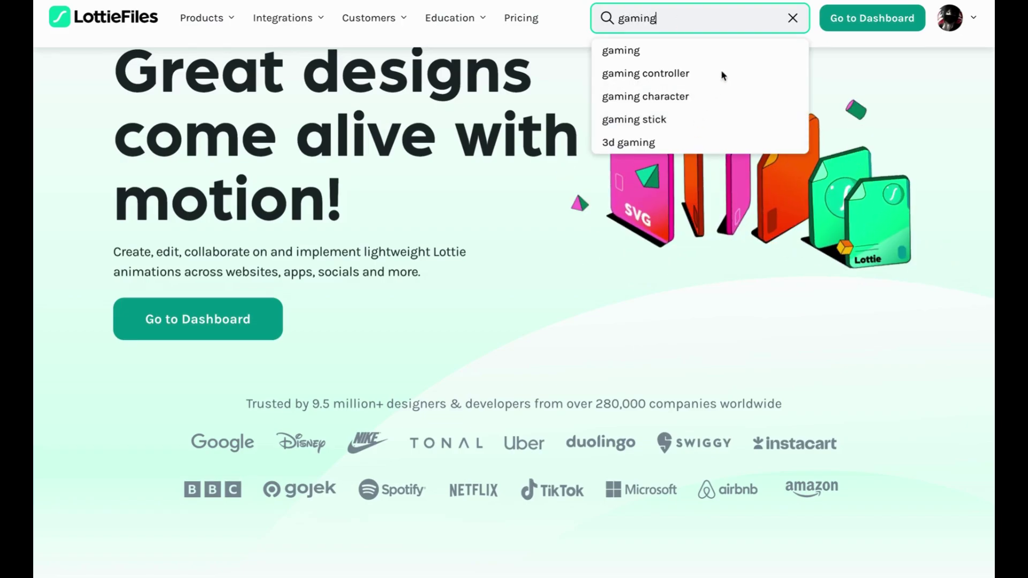
key("Return")
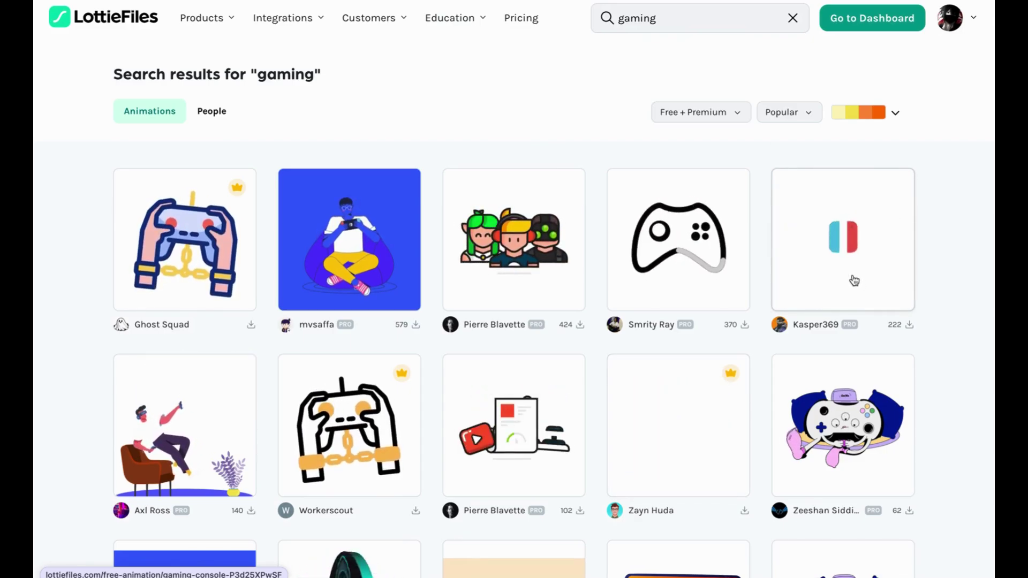
Scroll down through the first page of gaming animation results
scroll(856, 276, "down", 2)
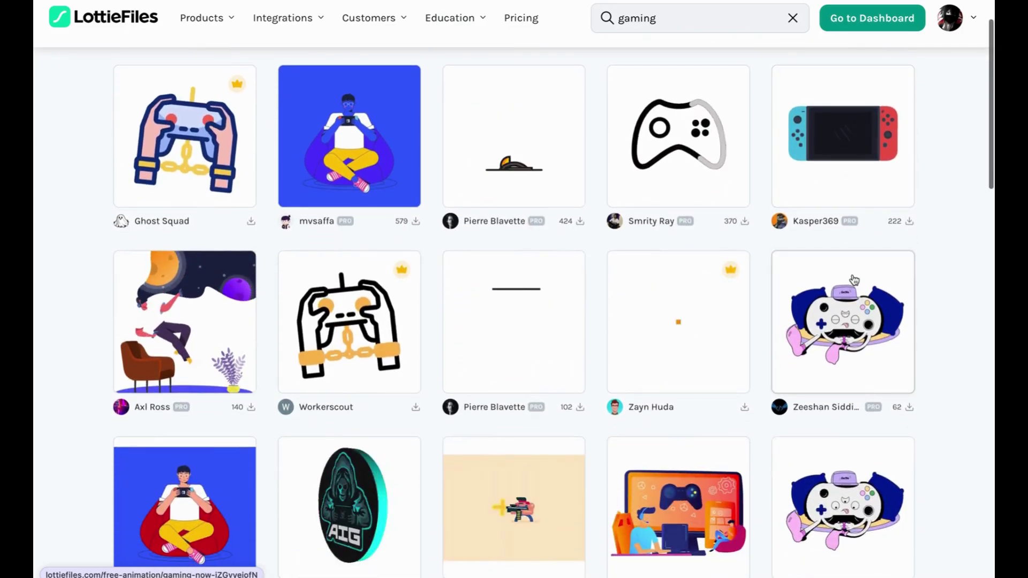
scroll(206, 300, "down", 1)
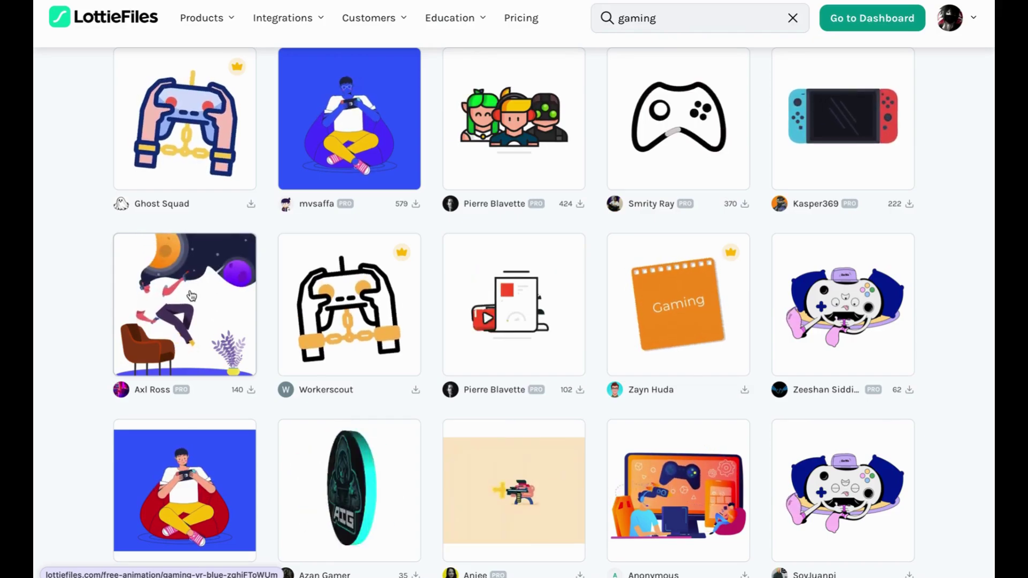
scroll(201, 304, "down", 3)
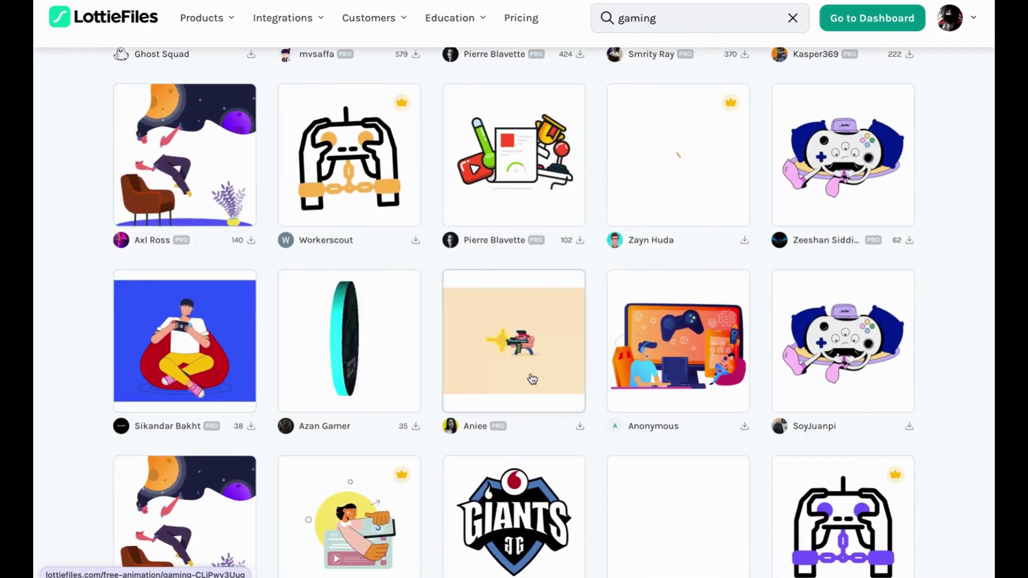
scroll(533, 379, "down", 1)
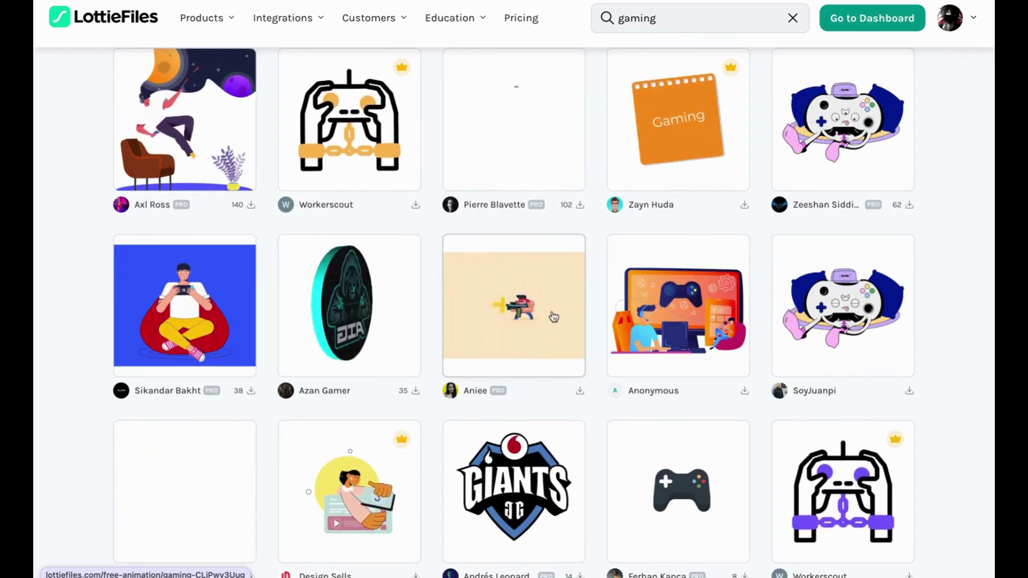
scroll(552, 316, "down", 2)
scroll(616, 429, "down", 2)
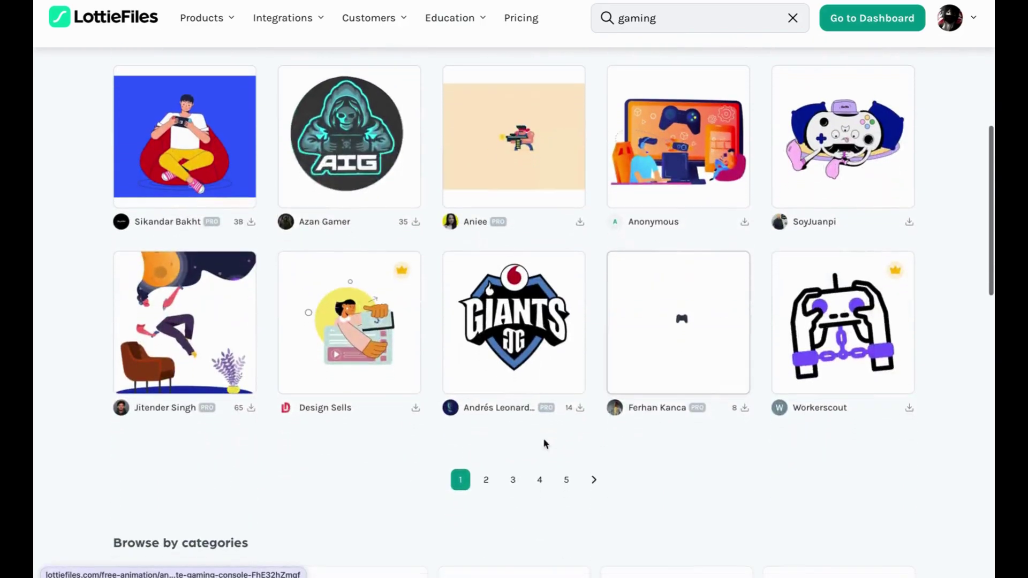
Browse page 2 of the gaming results, then move on to page 3
left_click(484, 479)
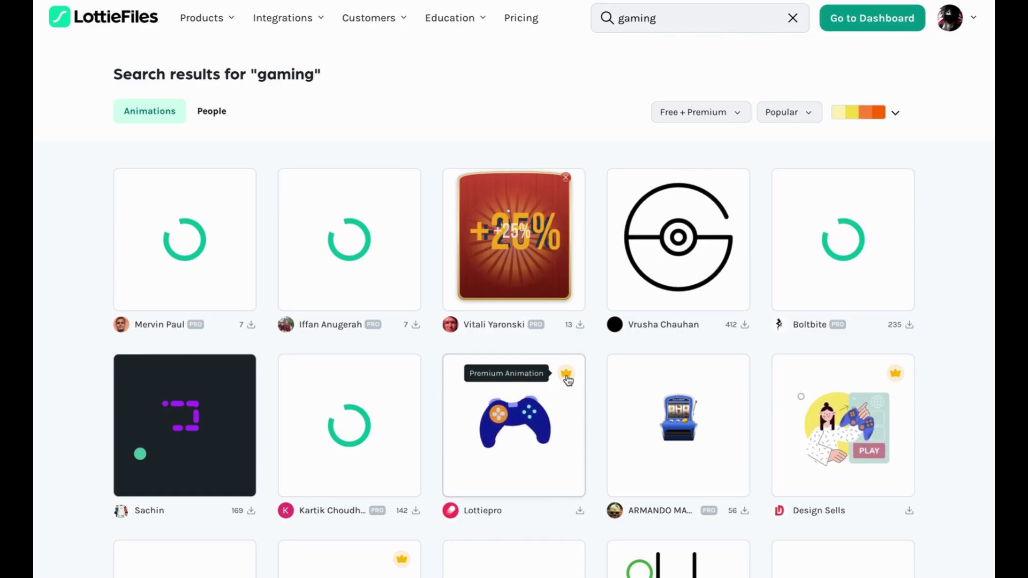
scroll(569, 381, "down", 5)
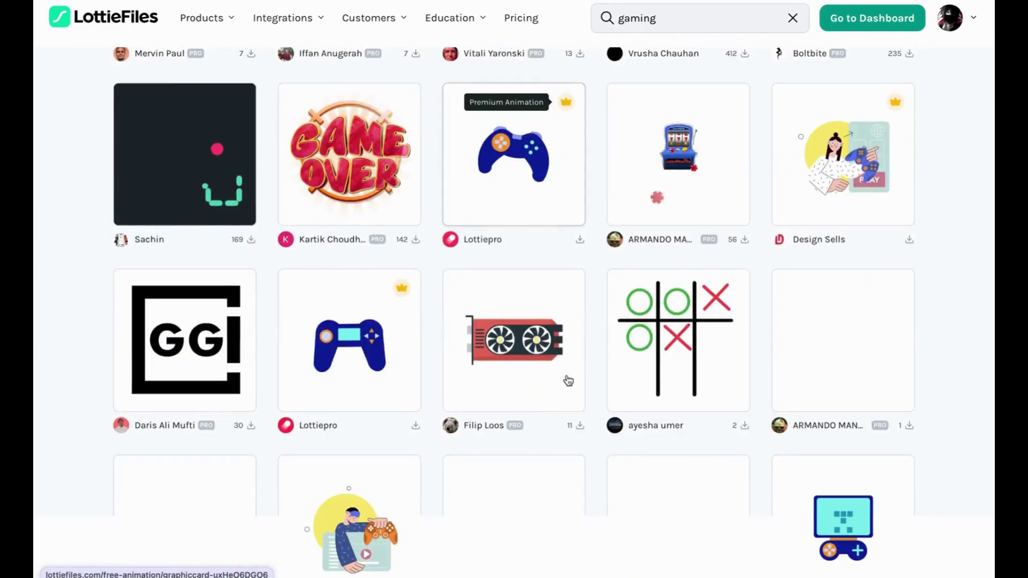
scroll(379, 172, "up", 2)
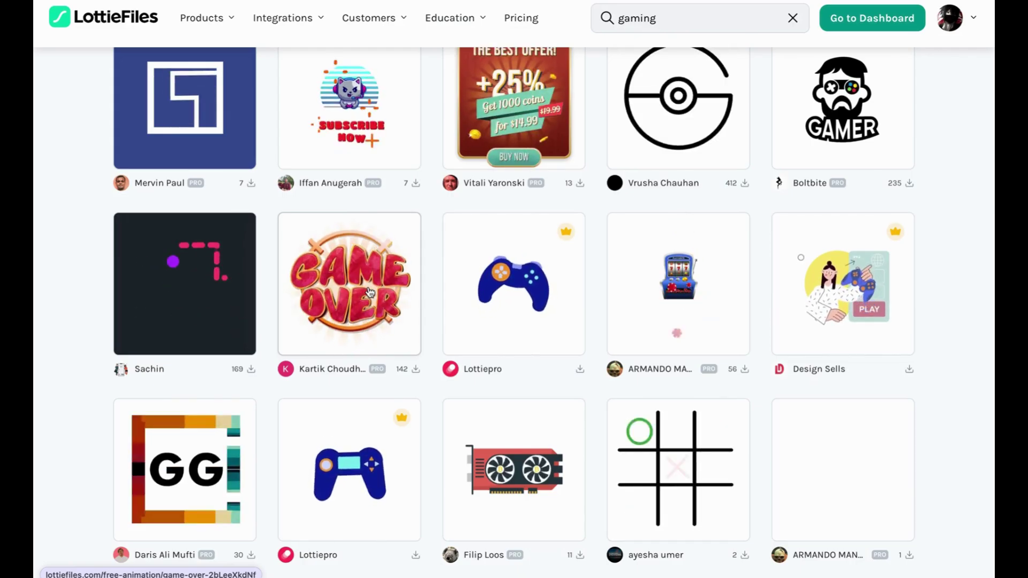
scroll(370, 292, "up", 3)
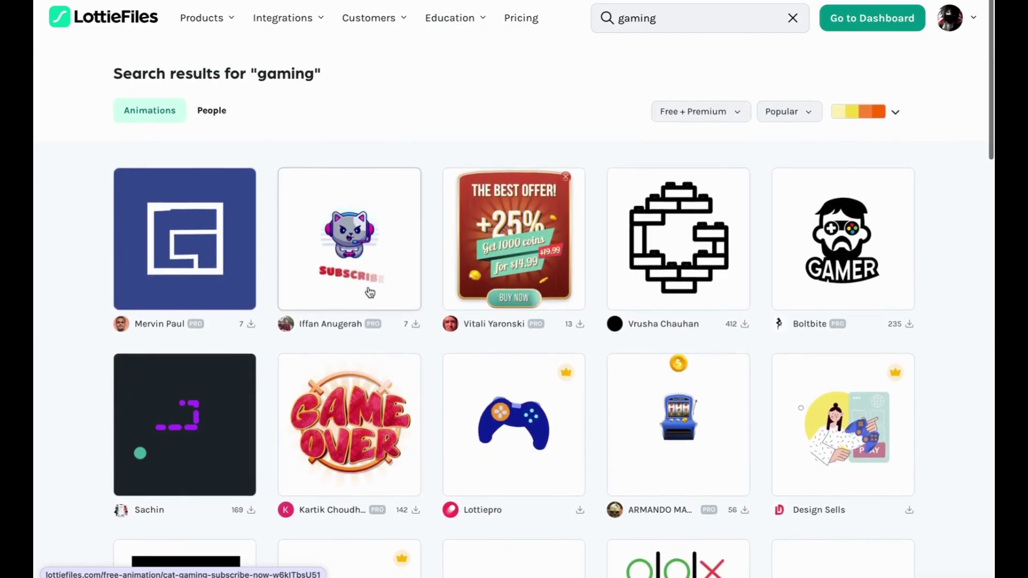
scroll(369, 291, "down", 1)
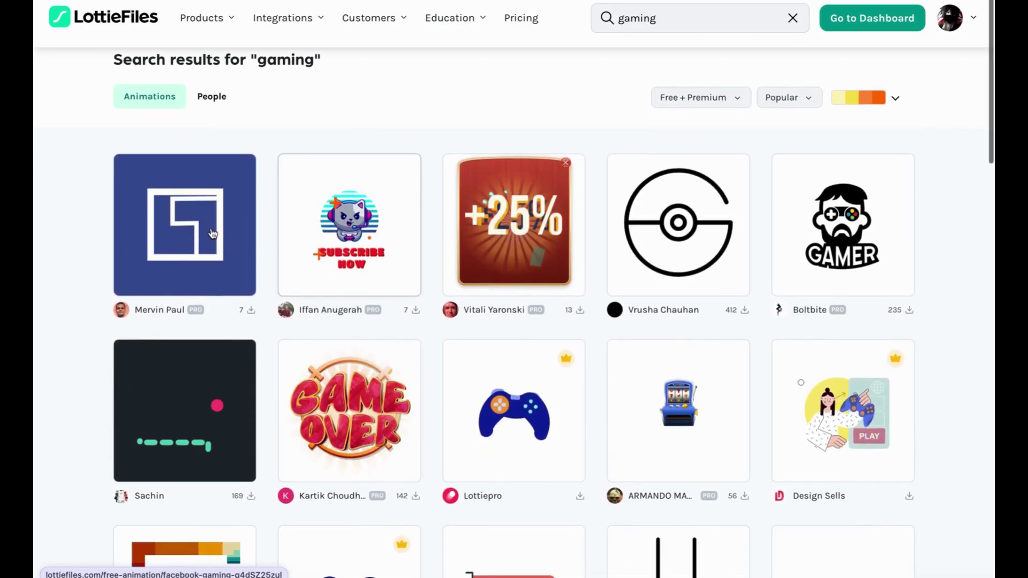
scroll(445, 360, "down", 1)
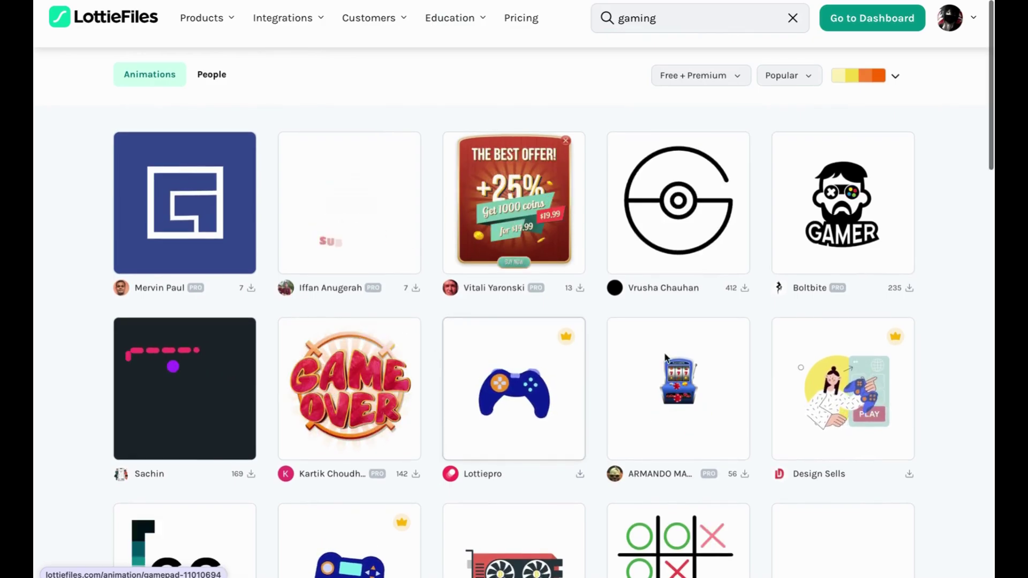
scroll(665, 355, "down", 7)
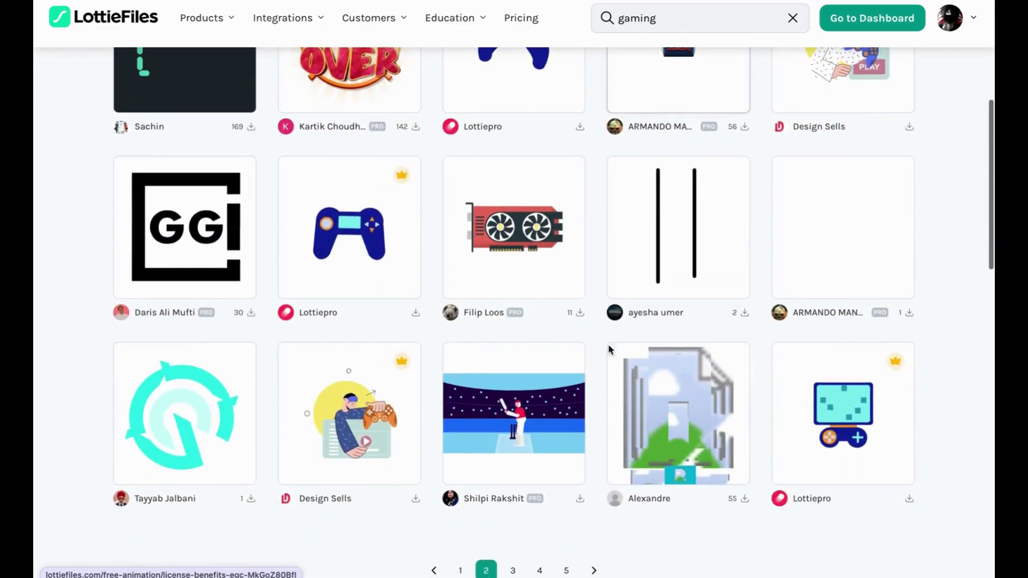
scroll(584, 344, "down", 2)
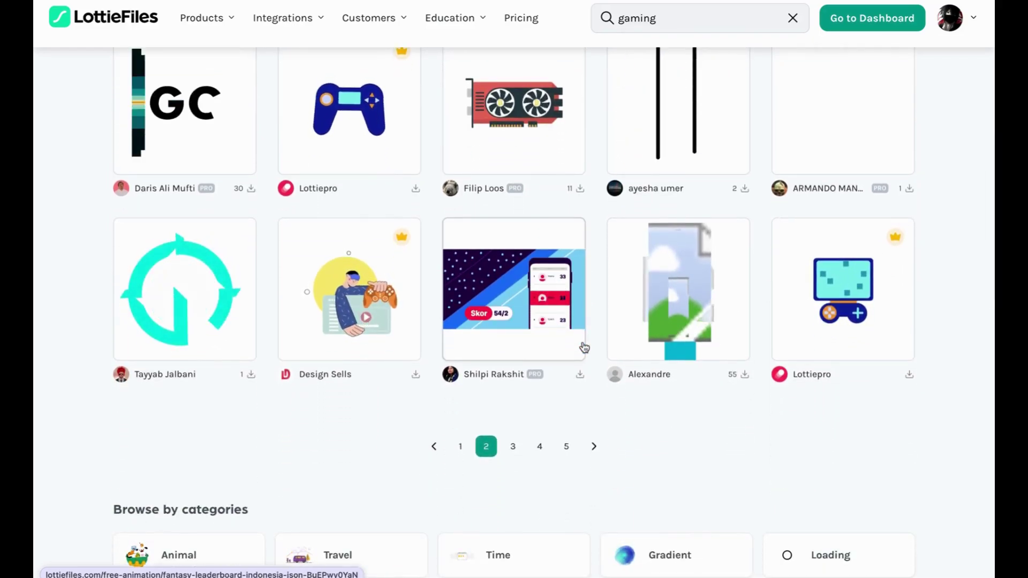
left_click(515, 449)
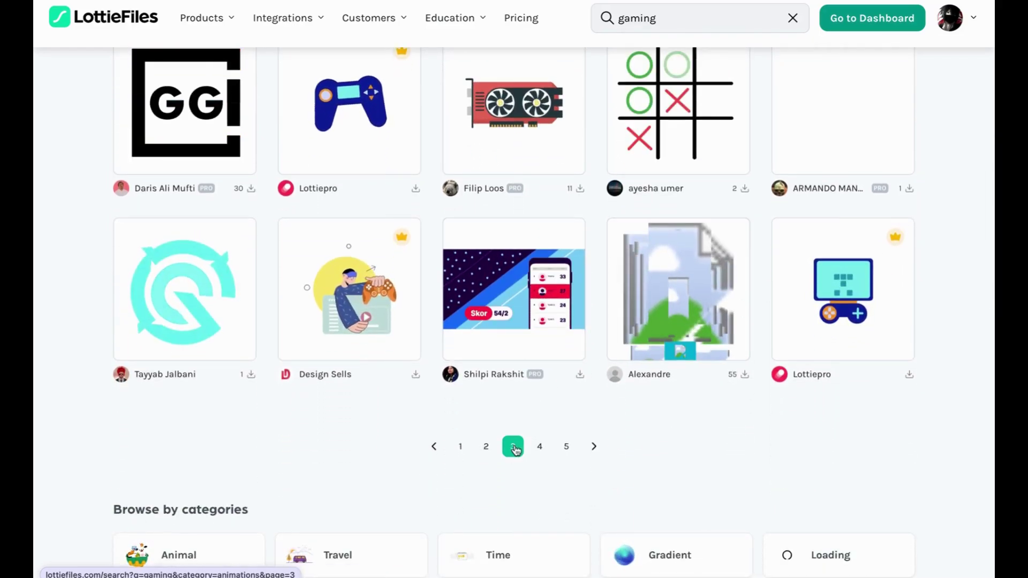
Scroll through page 3's arcade, controller and Xbox animations, then scroll back up slightly
scroll(523, 330, "down", 3)
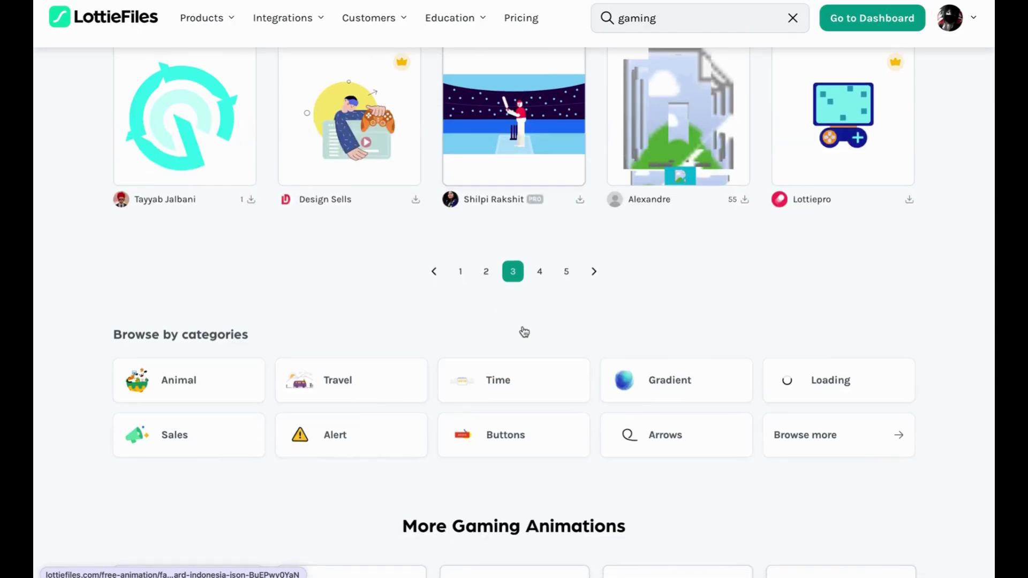
scroll(524, 332, "down", 4)
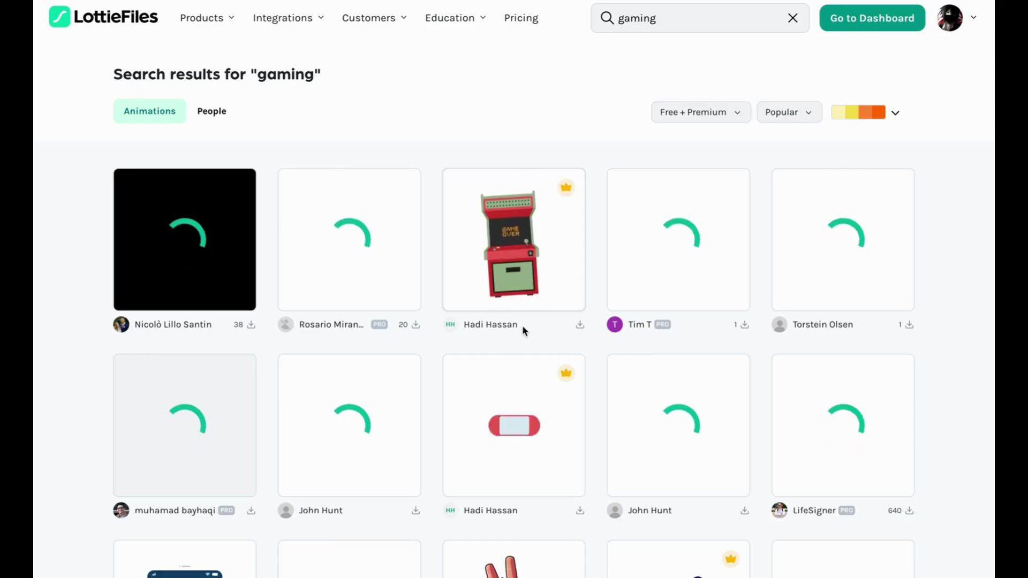
scroll(522, 325, "down", 5)
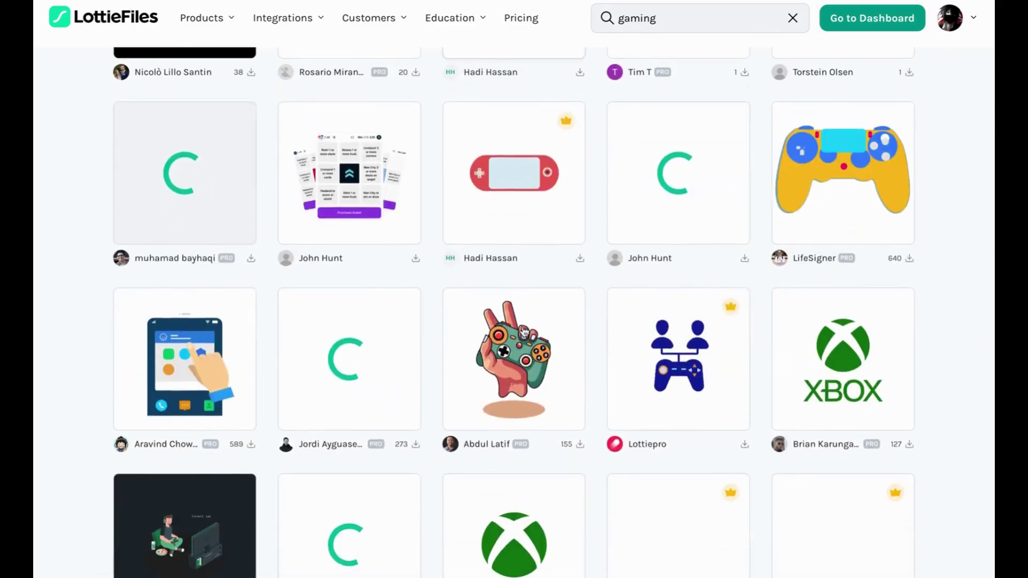
scroll(522, 331, "down", 1)
scroll(522, 331, "down", 3)
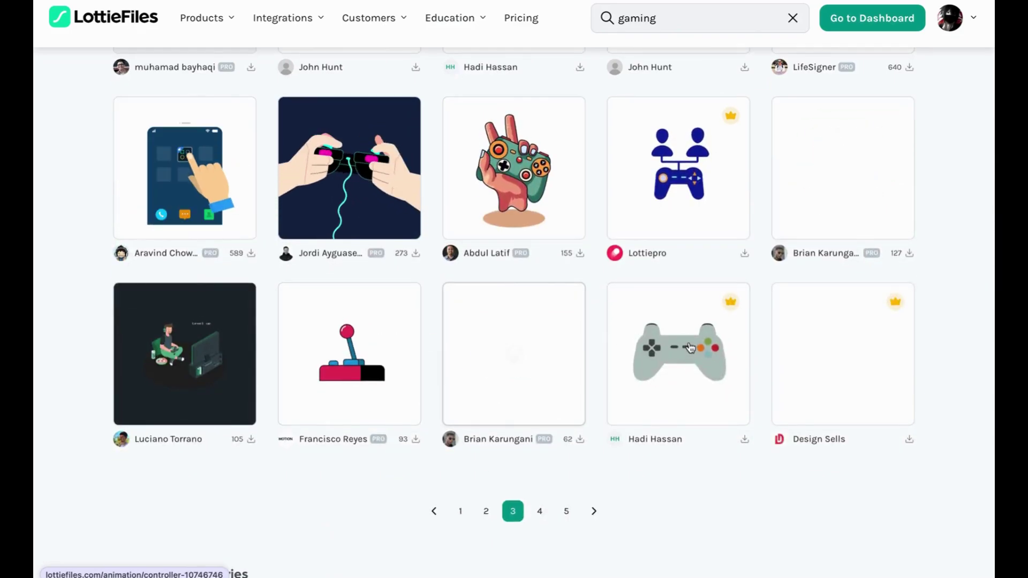
scroll(690, 348, "up", 9)
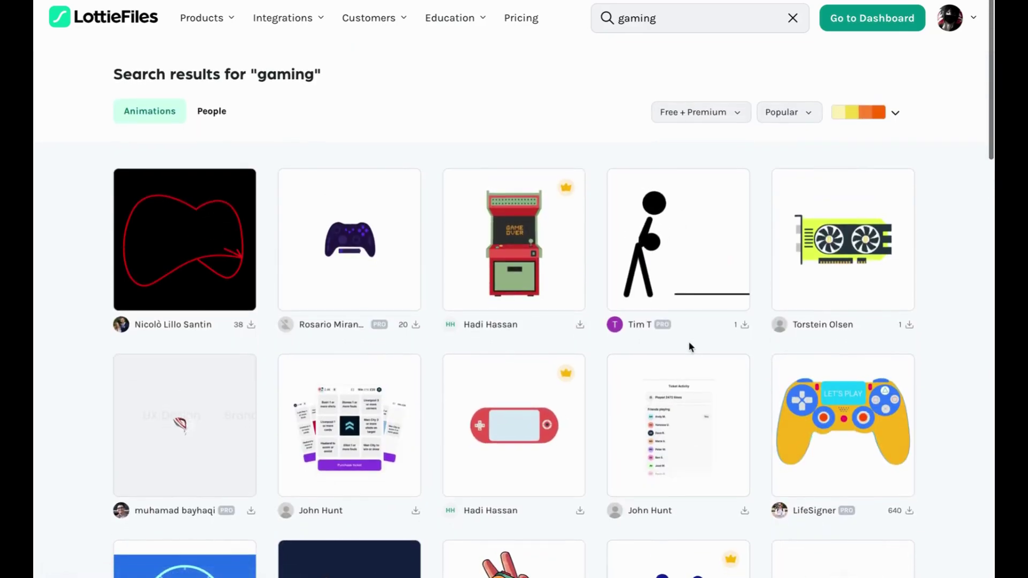
Replace the search term with 'medicines' and run the search
double_click(659, 24)
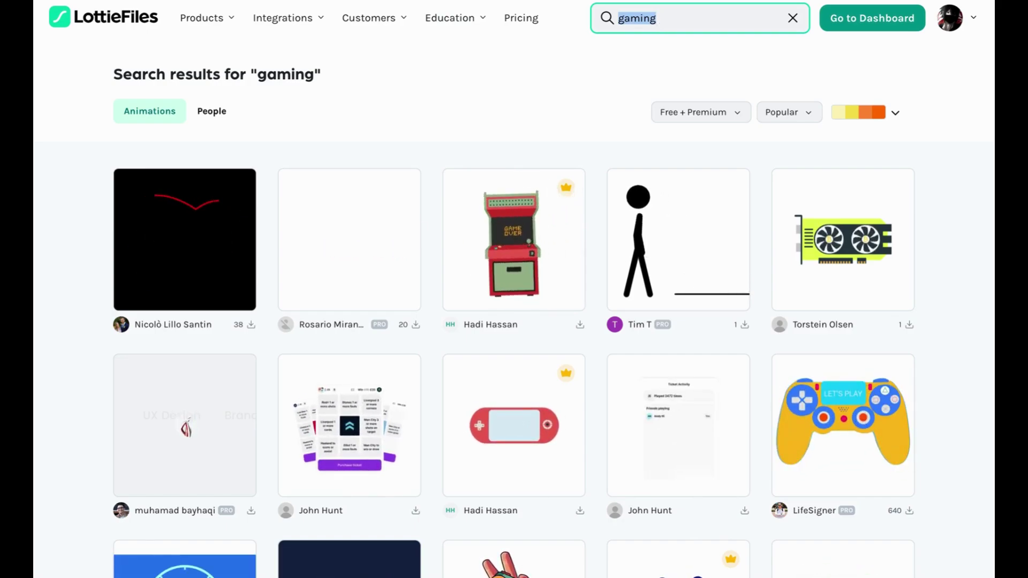
type("medoc")
key("BackSpace")
type("ic")
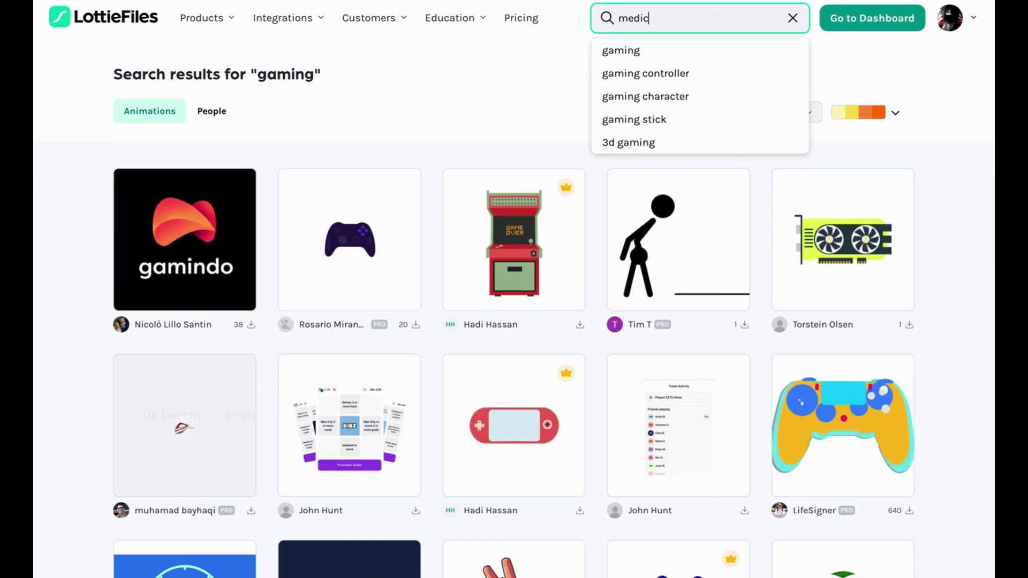
type("ine")
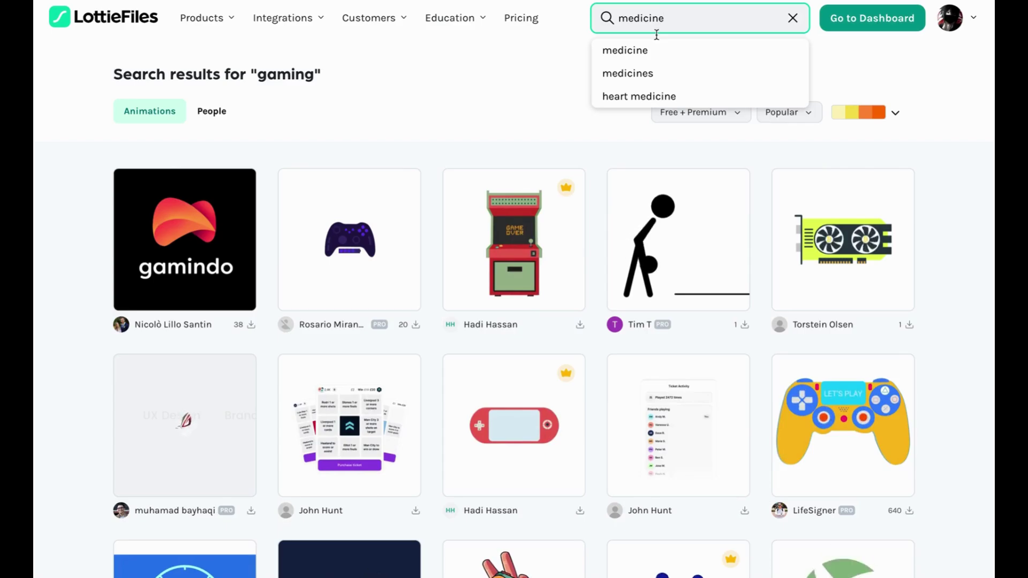
left_click(649, 75)
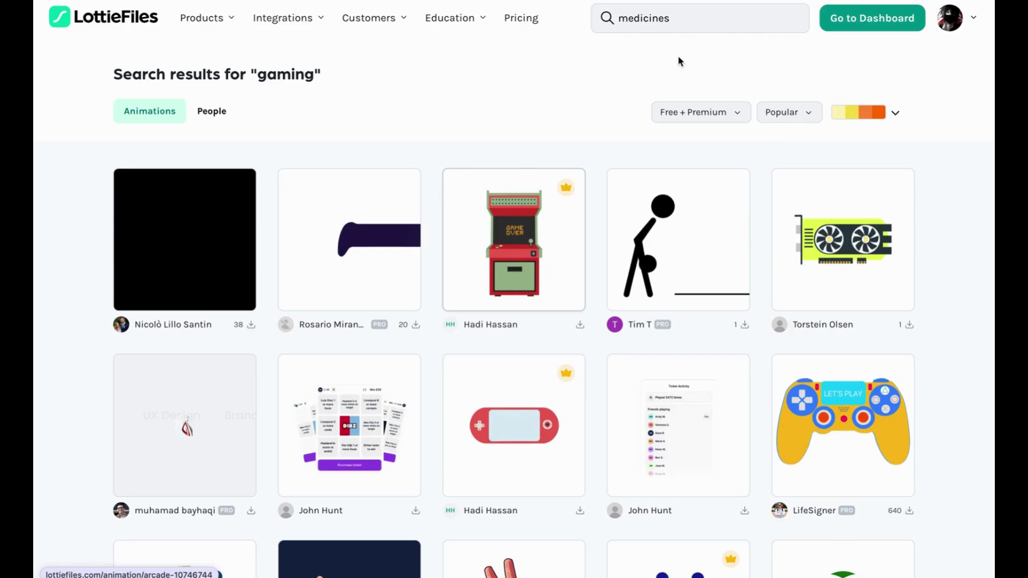
left_click(748, 15)
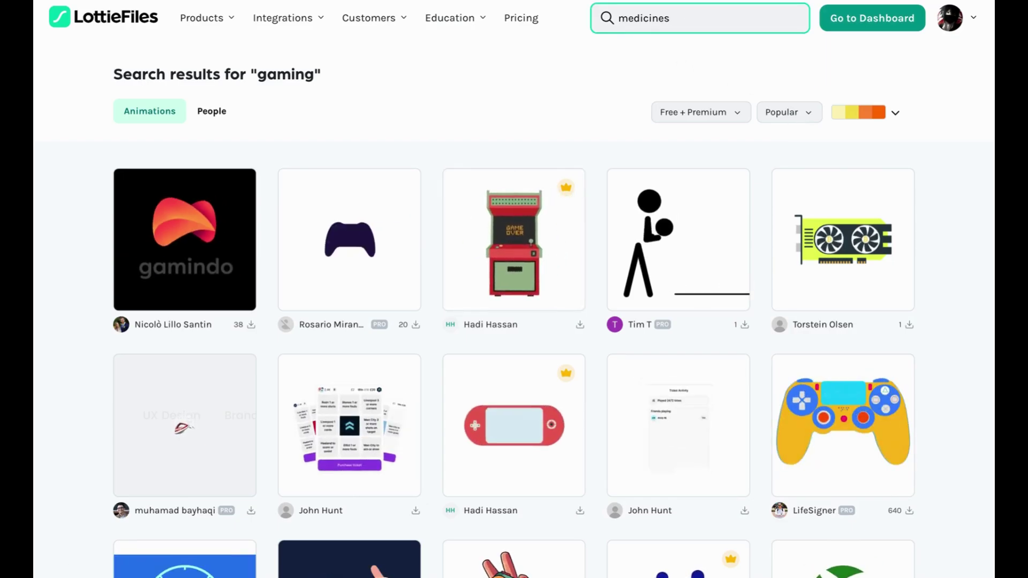
key("Return")
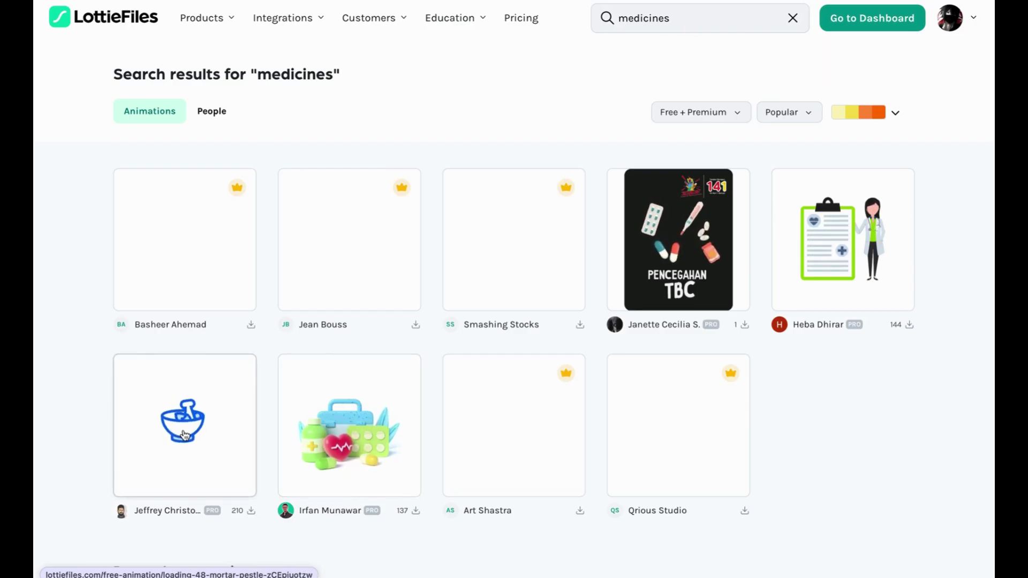
Scroll down through the medicines results and back up
scroll(199, 446, "down", 4)
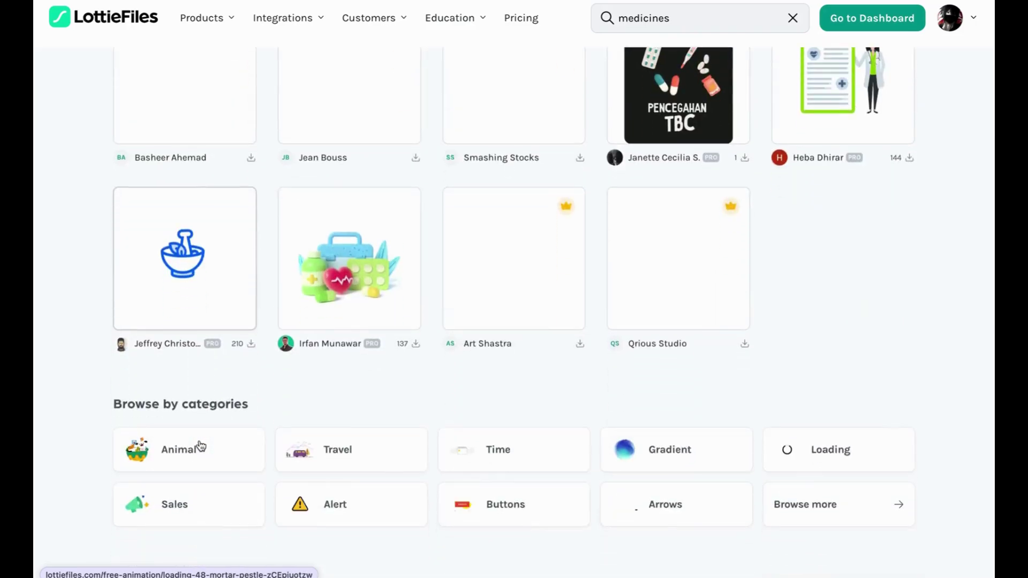
scroll(201, 445, "down", 6)
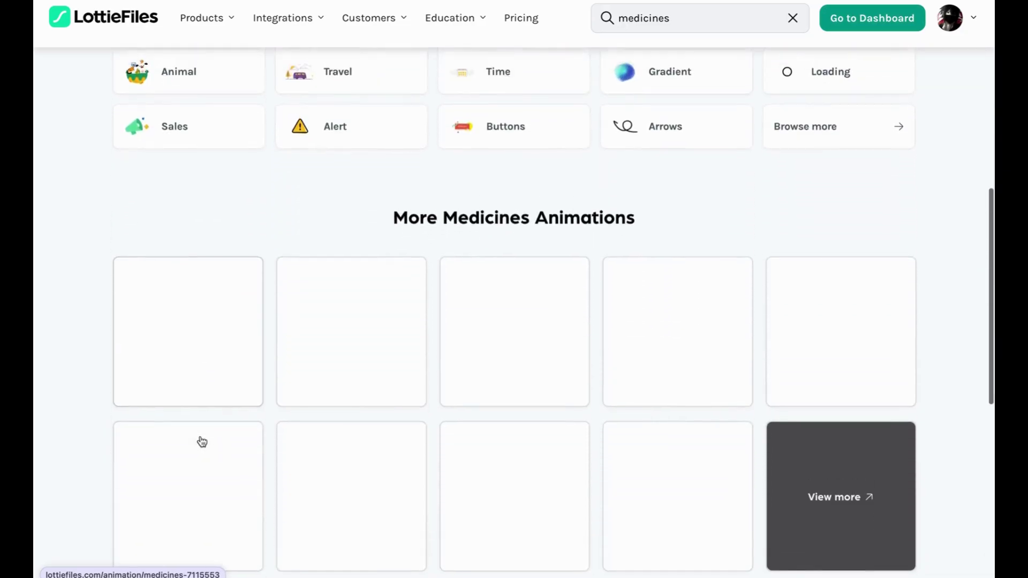
scroll(202, 442, "up", 10)
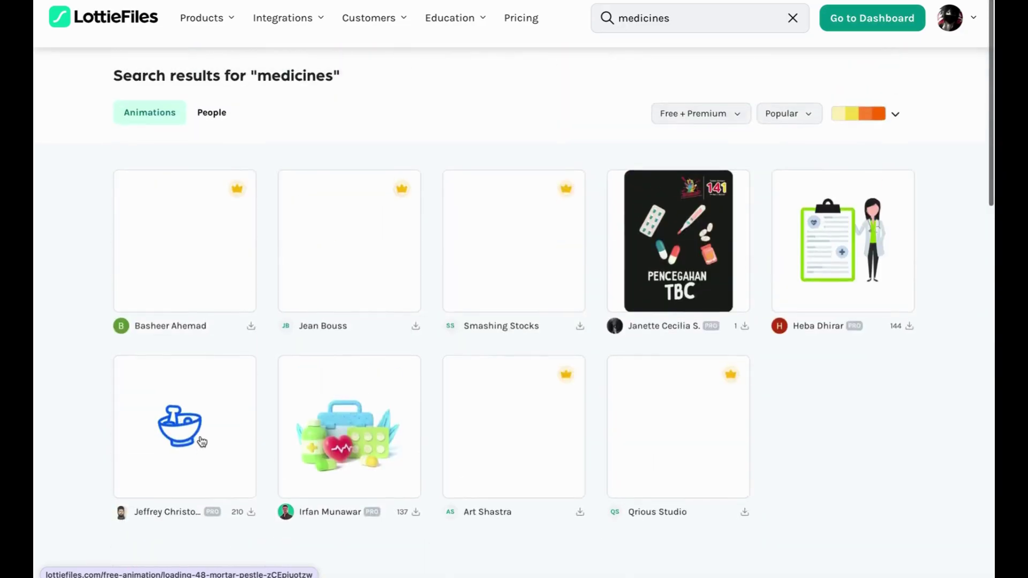
Open the Mortar & Pestle animation preview and show its colour palette choices
left_click(174, 452)
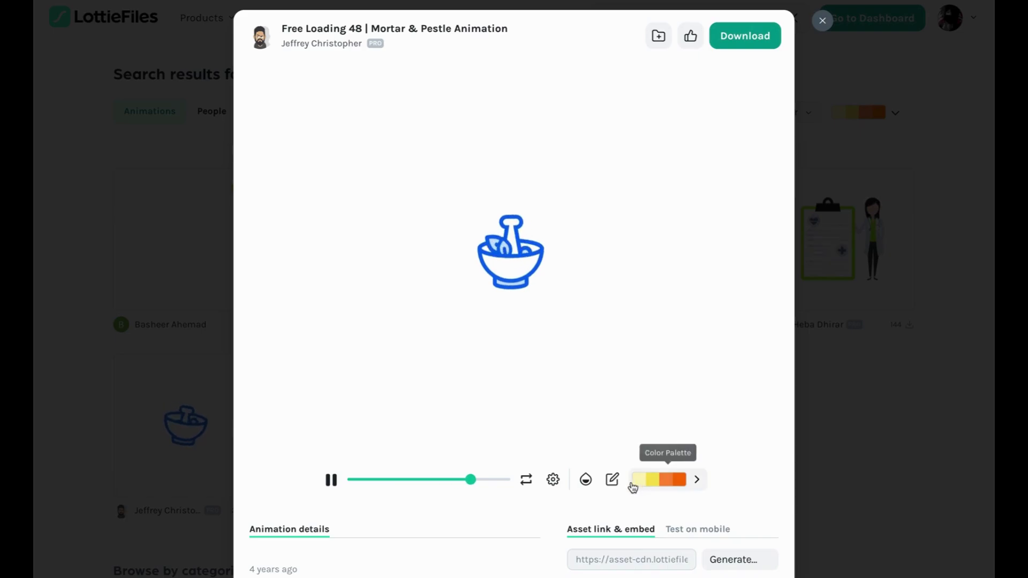
left_click(611, 482)
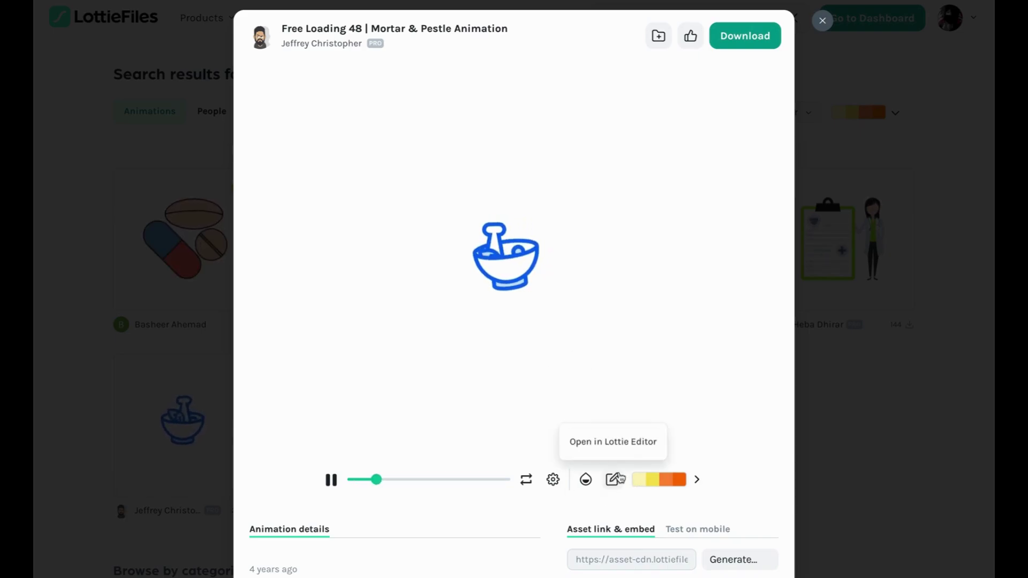
left_click(651, 479)
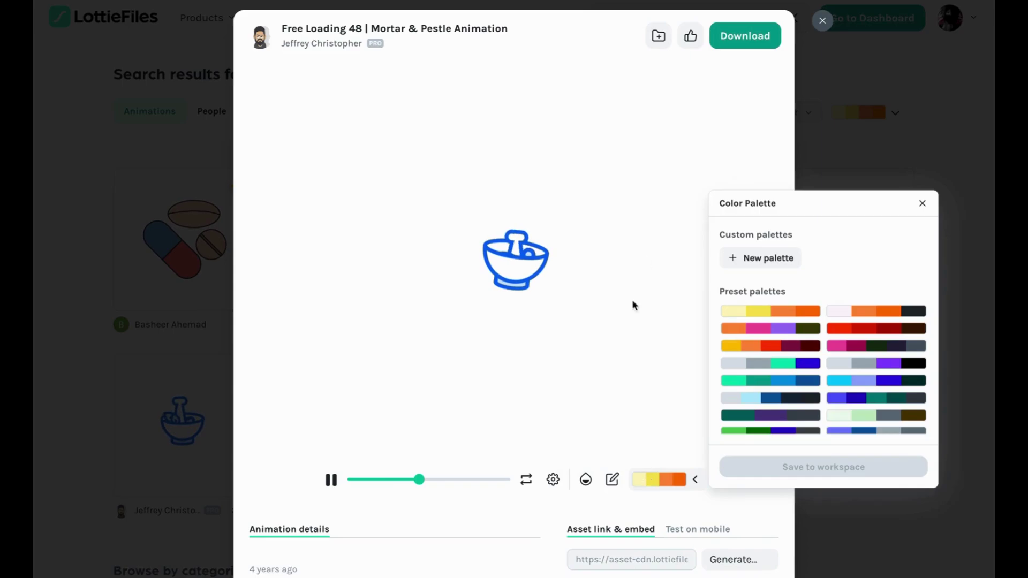
Try several preset palettes, settle on the grey, purple and black one, and close the panel
left_click(793, 349)
left_click(813, 381)
left_click(866, 399)
left_click(867, 416)
scroll(816, 423, "down", 3)
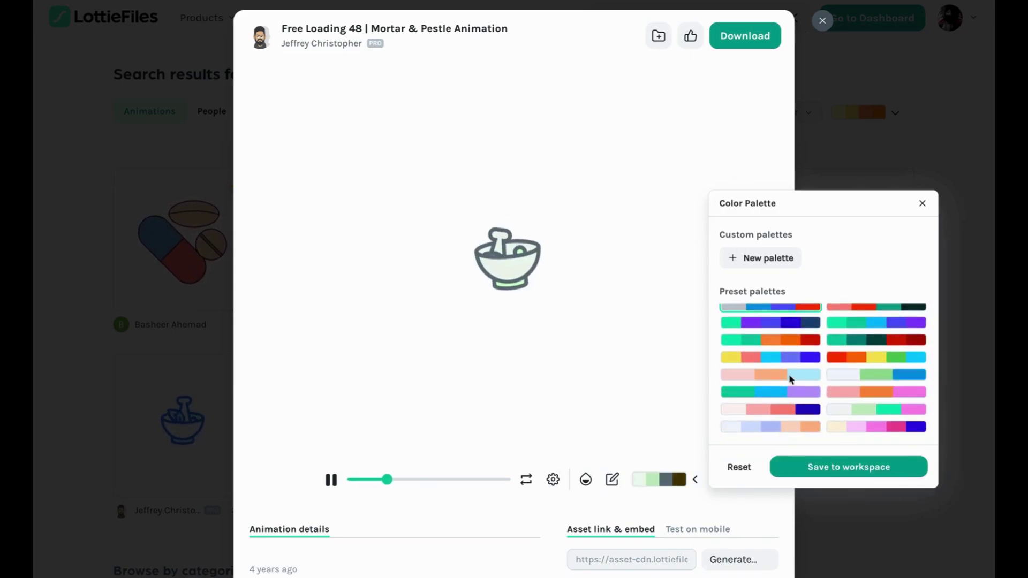
left_click(809, 358)
left_click(801, 344)
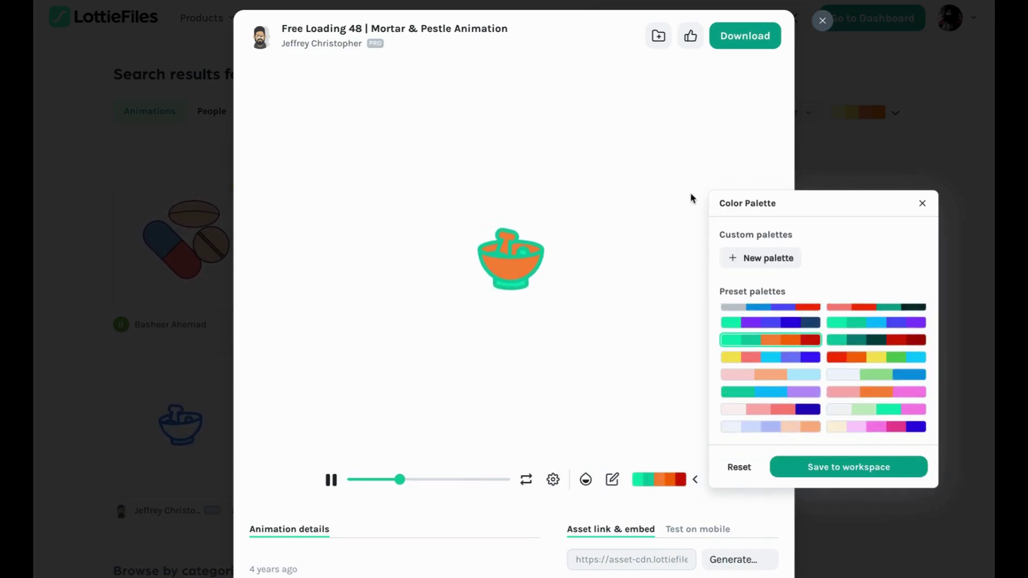
scroll(793, 329, "down", 3)
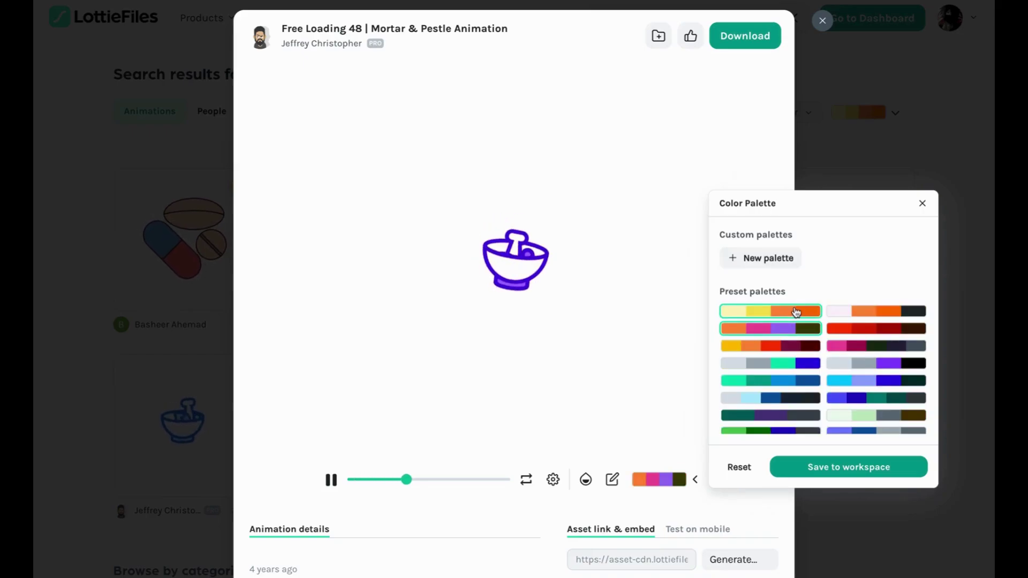
left_click(796, 311)
left_click(798, 346)
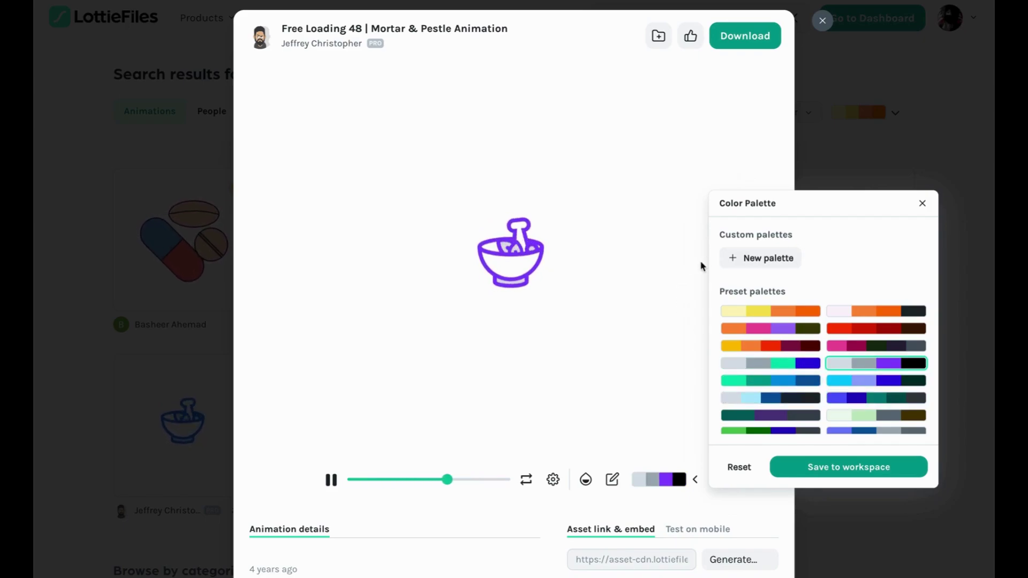
left_click(702, 180)
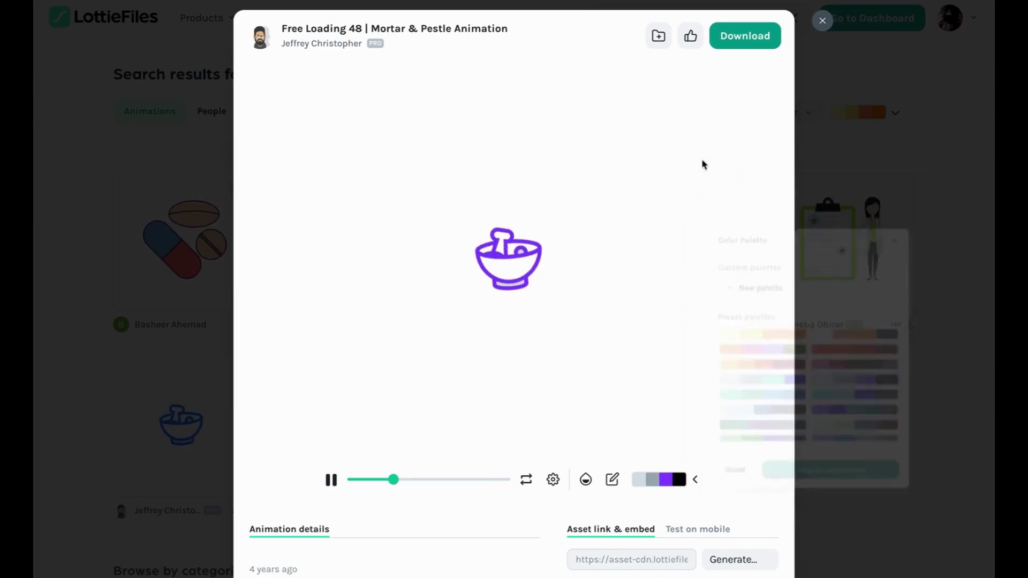
Attempt to download the recoloured animation, cancel the upgrade prompt, and close the preview
left_click(750, 37)
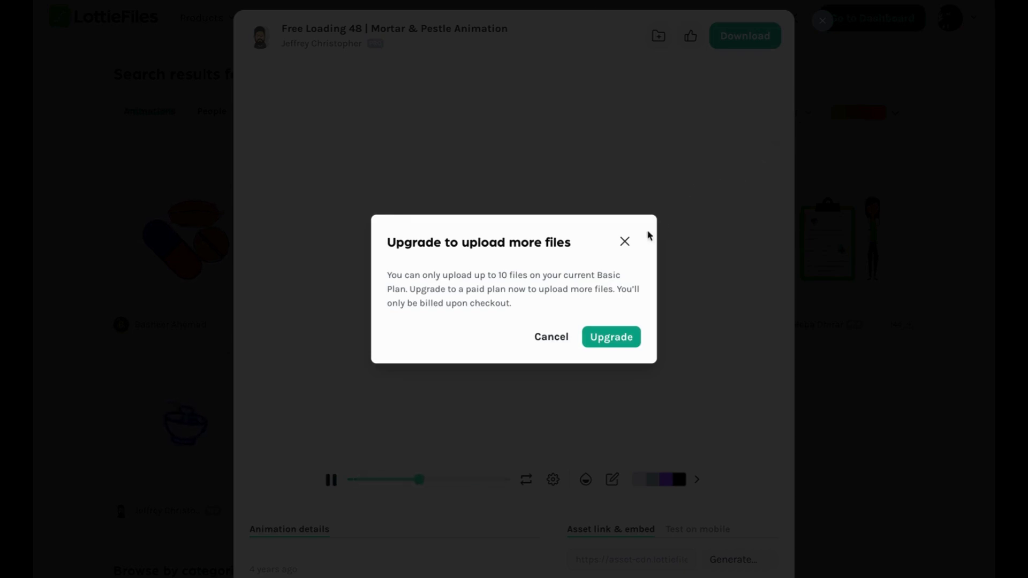
left_click(632, 238)
left_click(823, 21)
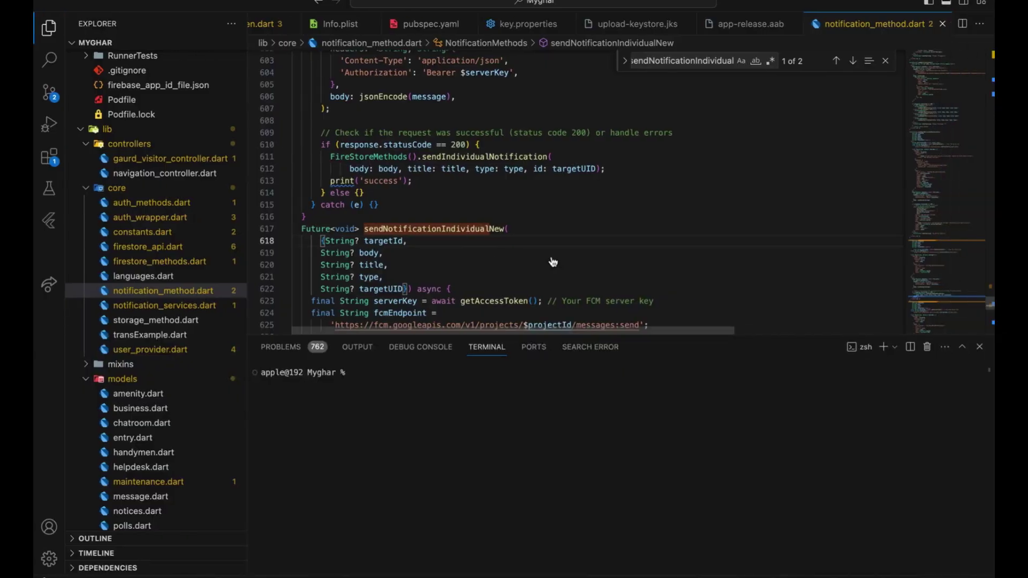
Open the project's pubspec.yaml in VS Code via quick open
left_click_drag(383, 253, 567, 197)
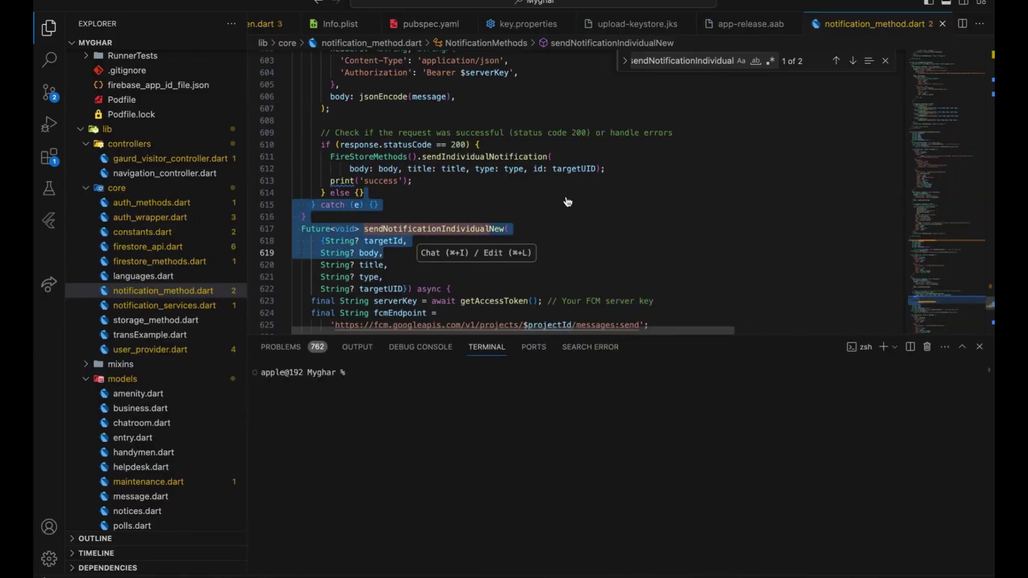
key("super+p")
type("pubspec")
key("Return")
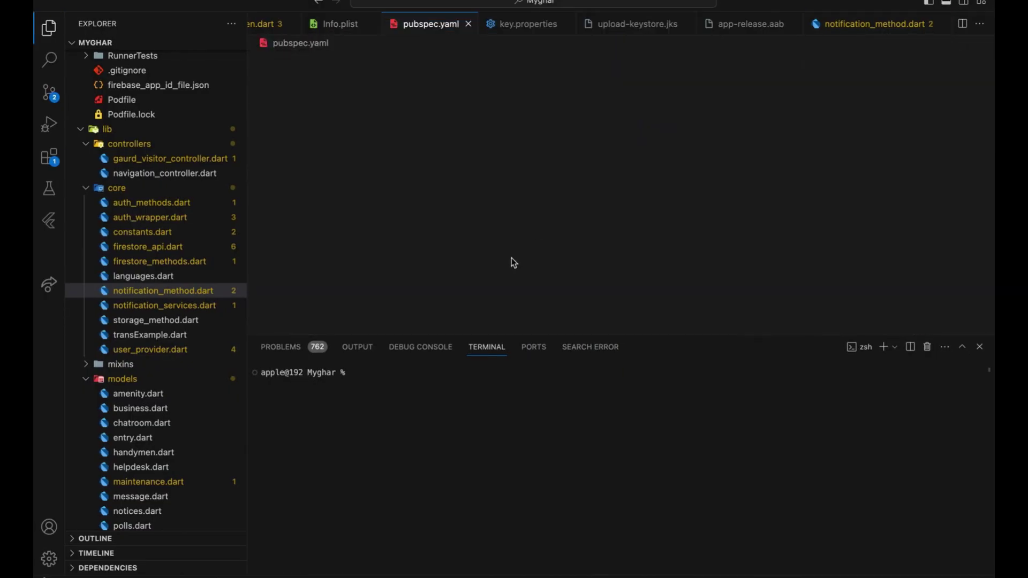
Find the lottie: ^2.7.0 dependency on line 41, then bring up project-wide search
key("super+f")
type("lottie")
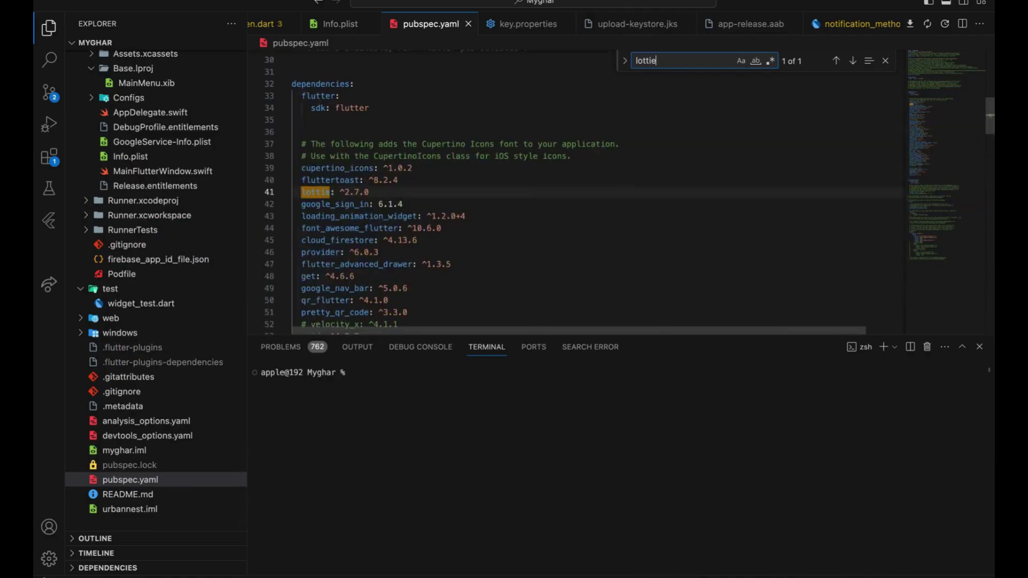
left_click(388, 204)
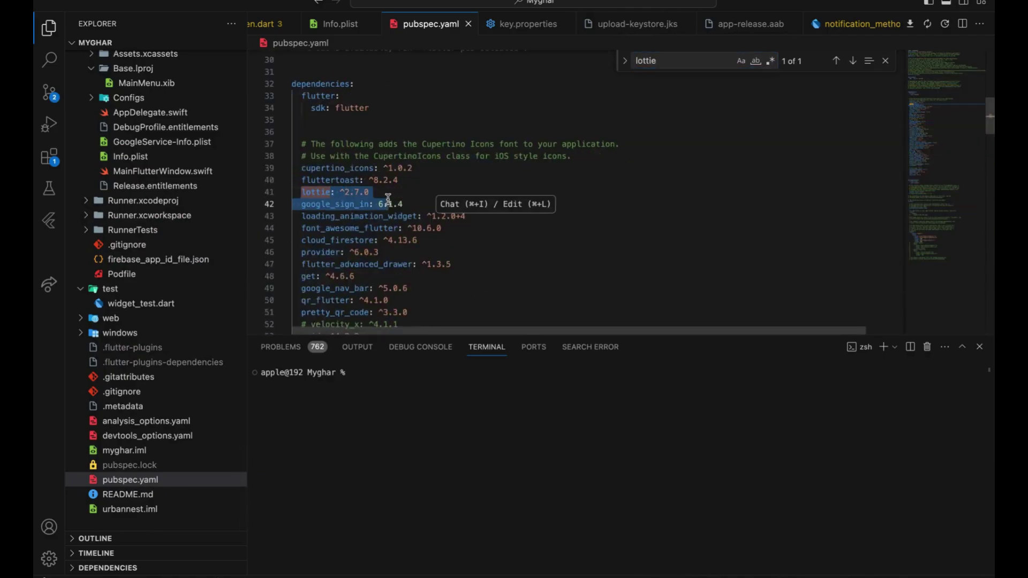
key("super+shift+f")
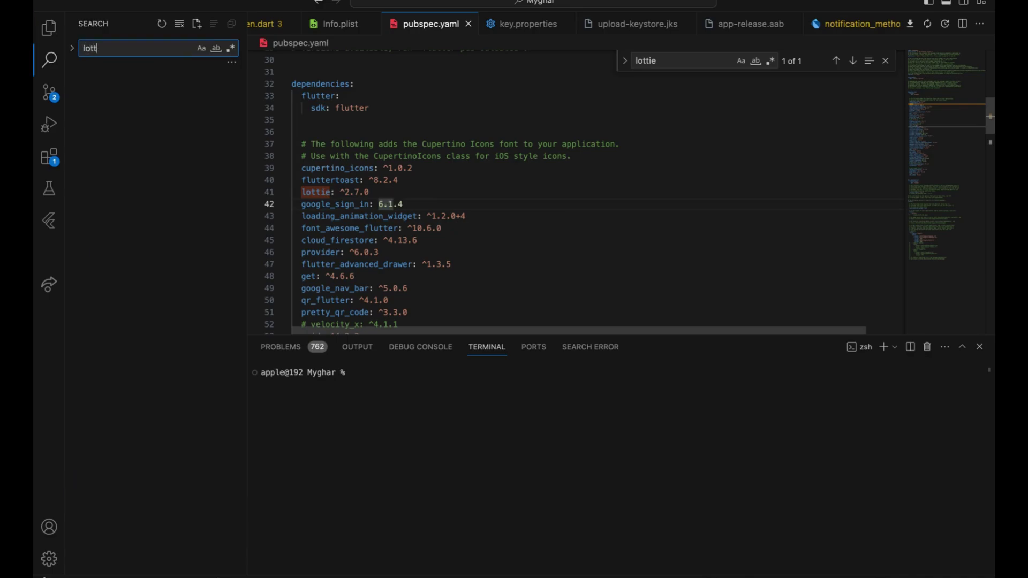
Review the Lottie.asset usage and lottie import in society_selection_screen.dart
scroll(158, 339, "down", 15)
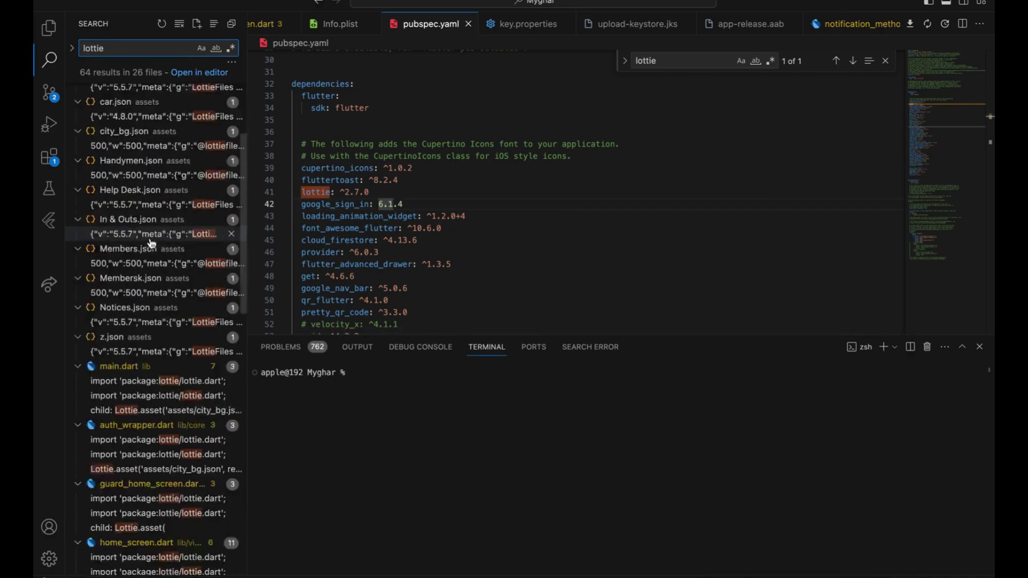
left_click(158, 336)
double_click(403, 196)
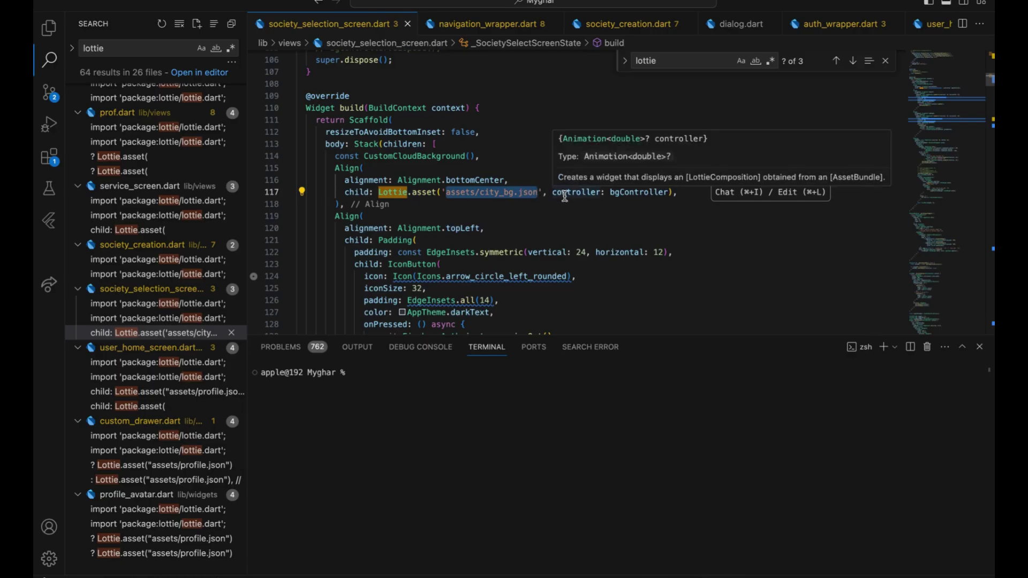
key("super+Right")
key("Left")
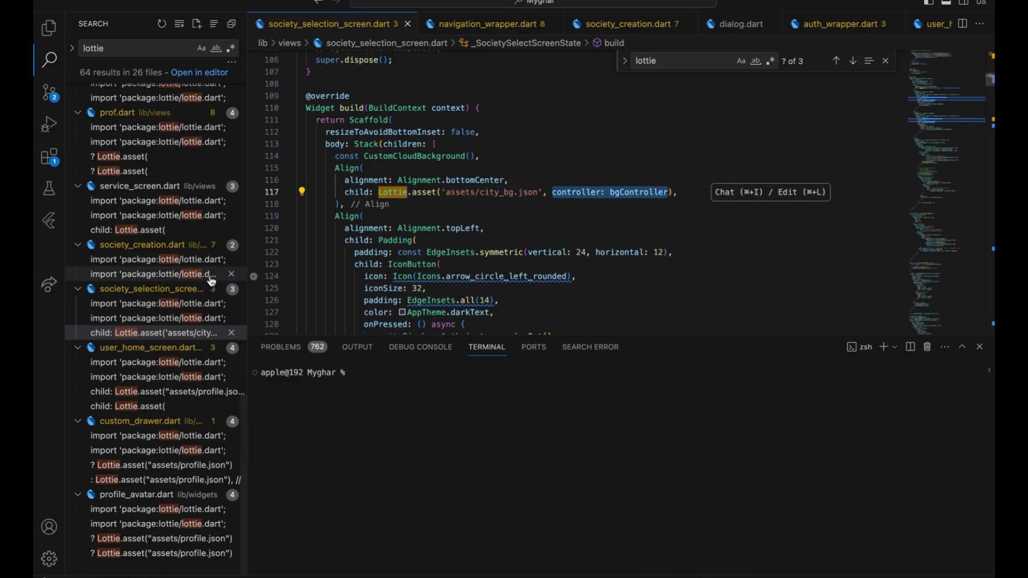
left_click(172, 305)
Inspect the Lottie.asset call on line 150 of user_home_screen.dart, then return to the browser
left_click(174, 393)
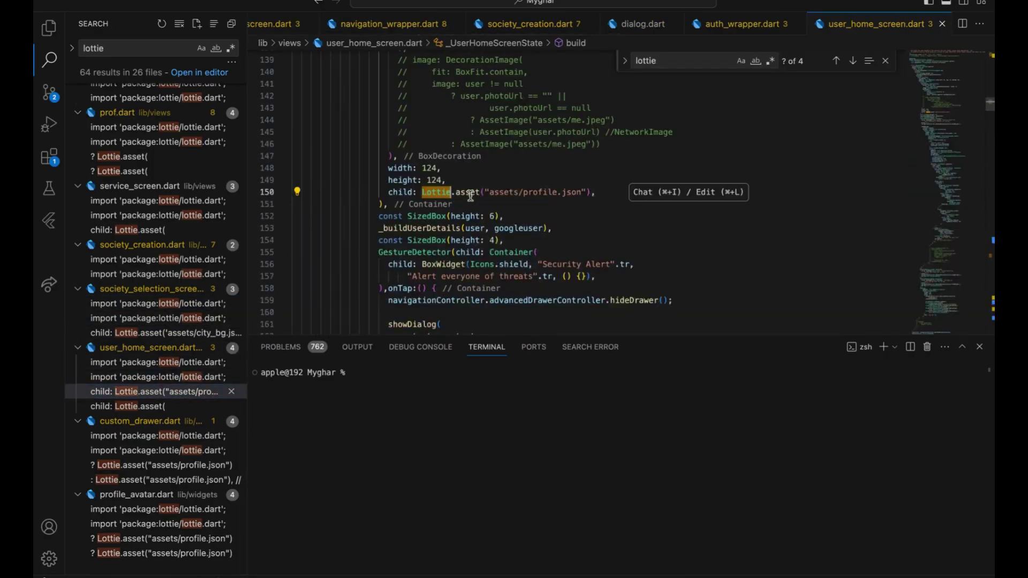
left_click(594, 199, "shift")
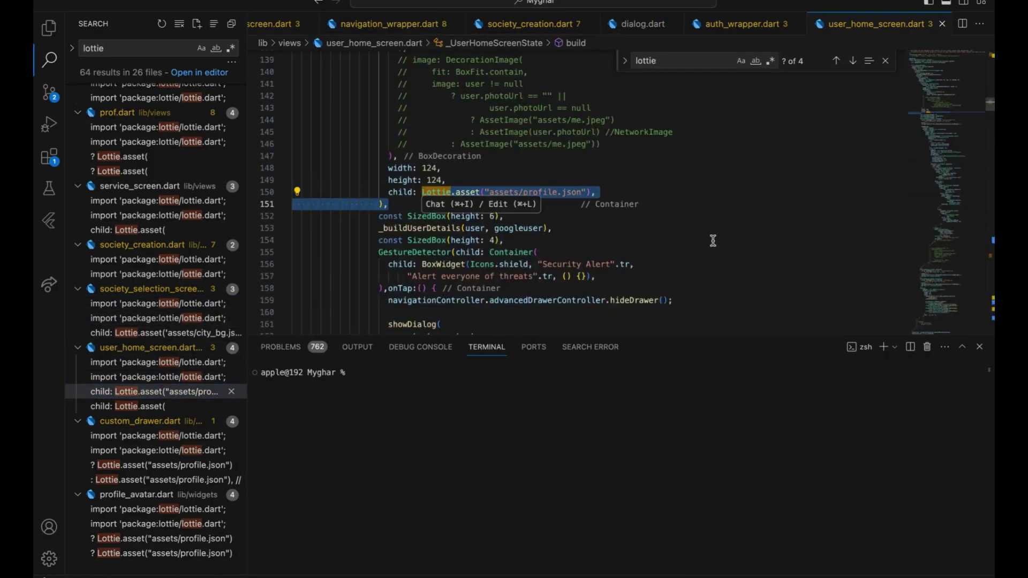
key("ctrl+Right")
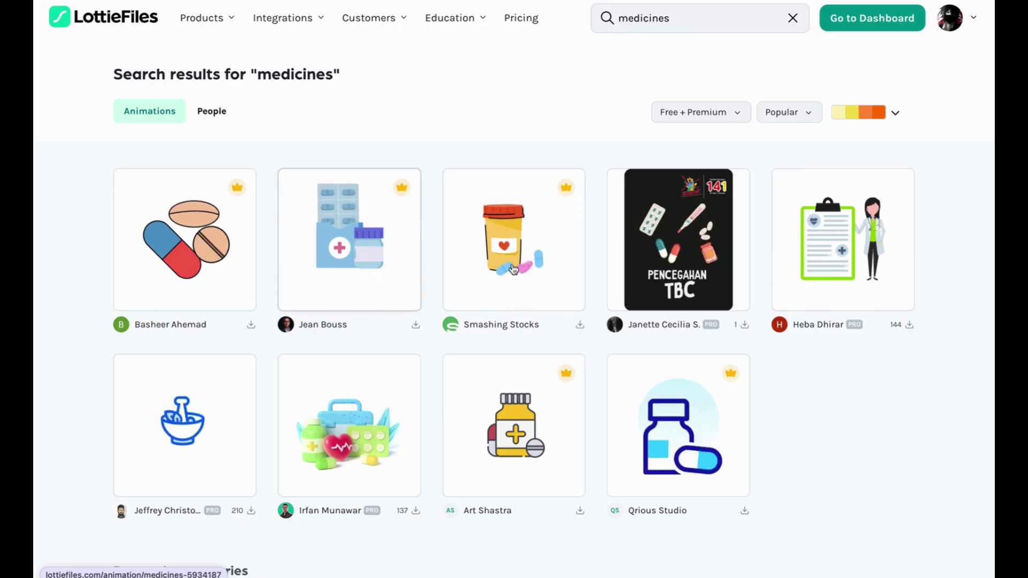
scroll(349, 274, "down", 7)
scroll(348, 274, "up", 8)
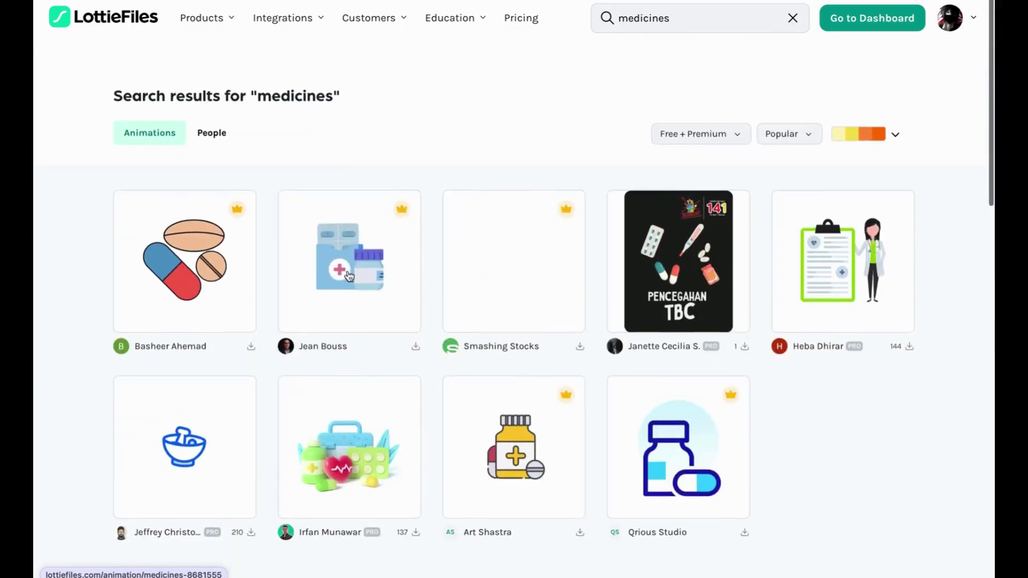
scroll(349, 274, "down", 15)
scroll(348, 272, "up", 15)
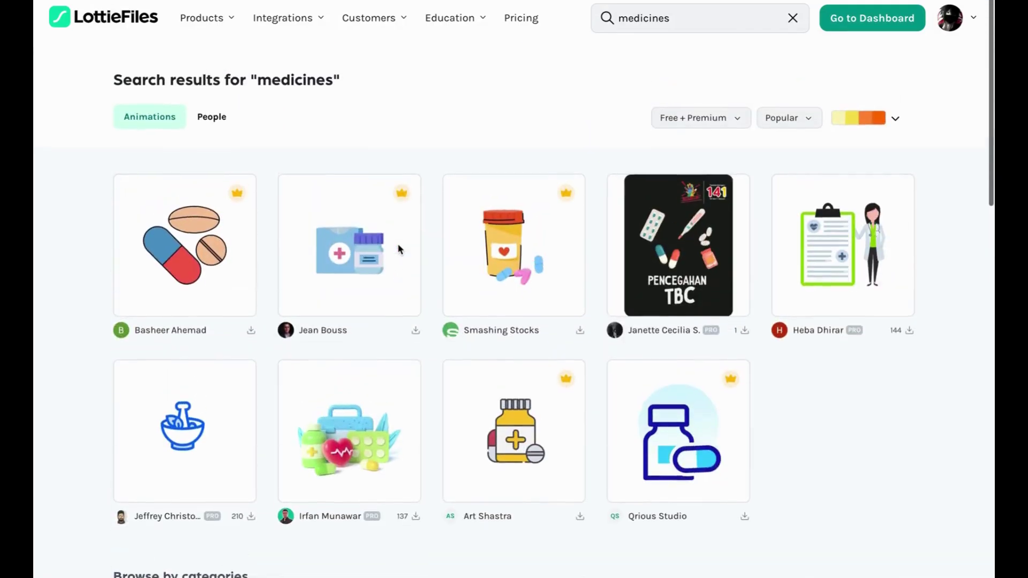
scroll(397, 249, "down", 10)
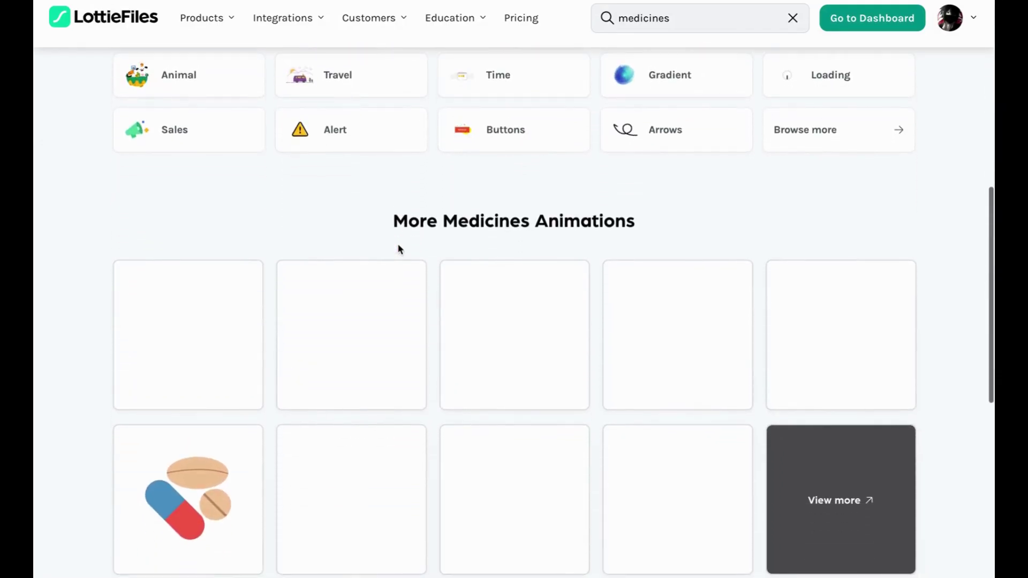
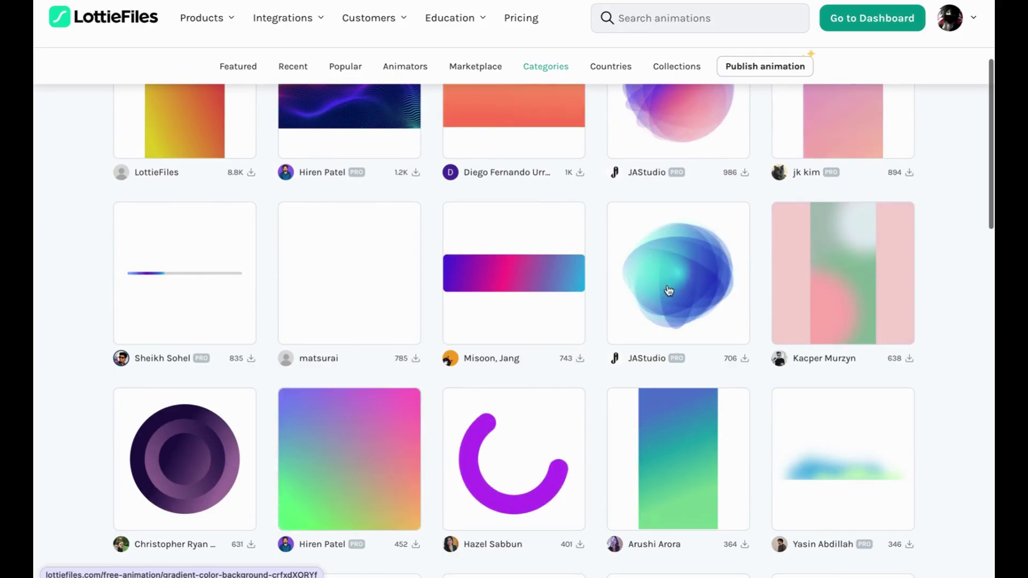
Go to page 3 of the LottieFiles Gradient Animations listing
scroll(669, 277, "up", 3)
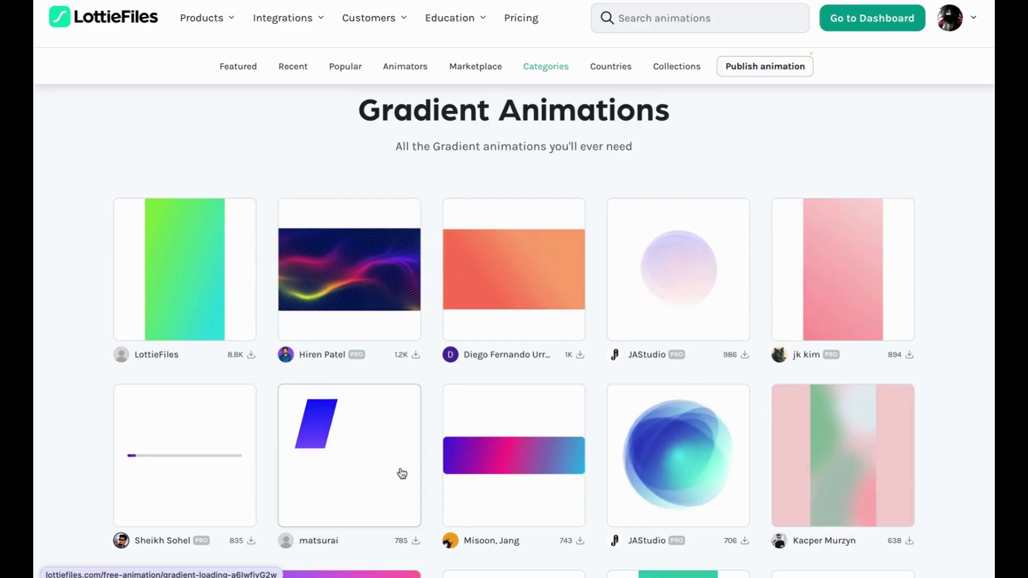
scroll(567, 470, "down", 15)
scroll(568, 470, "down", 2)
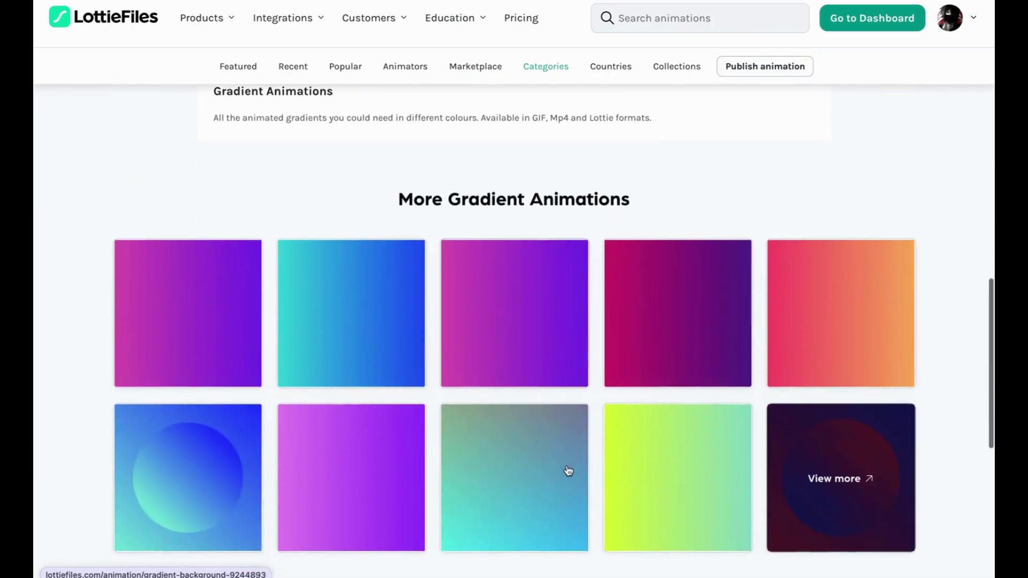
scroll(567, 469, "up", 10)
scroll(567, 465, "down", 3)
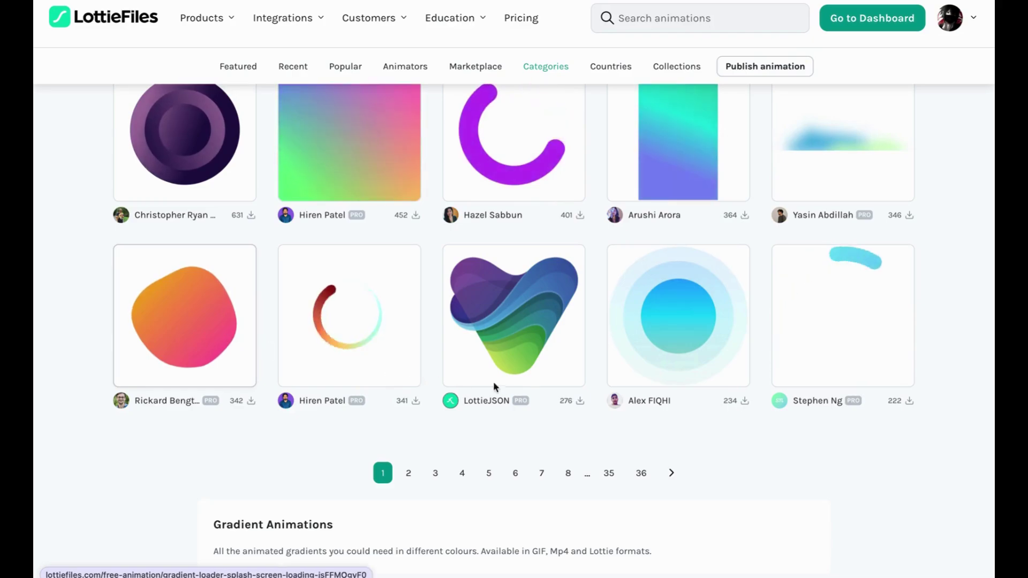
left_click(444, 478)
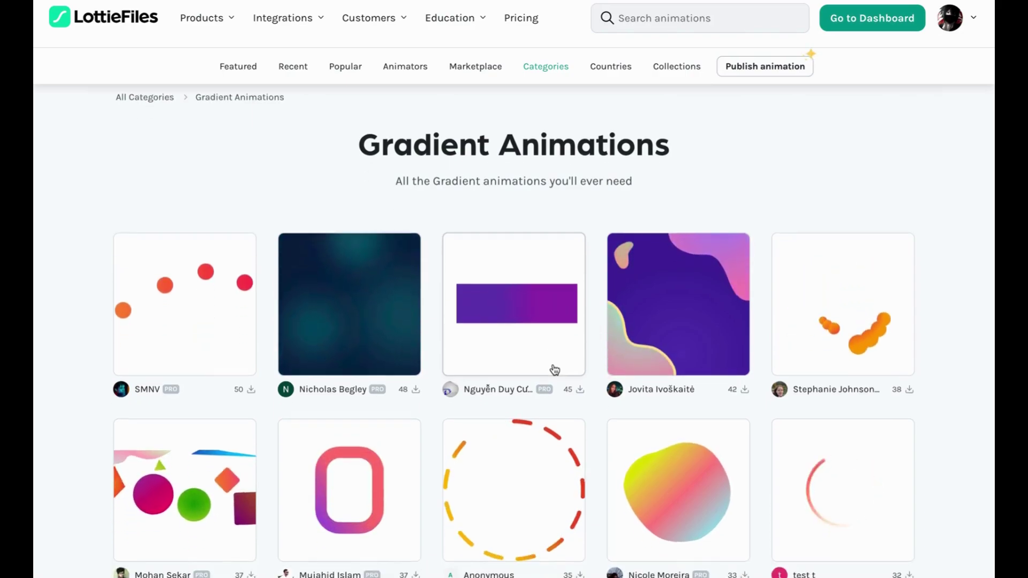
Scroll through the page 3 gradient animation previews and back up to the top
scroll(554, 369, "down", 1)
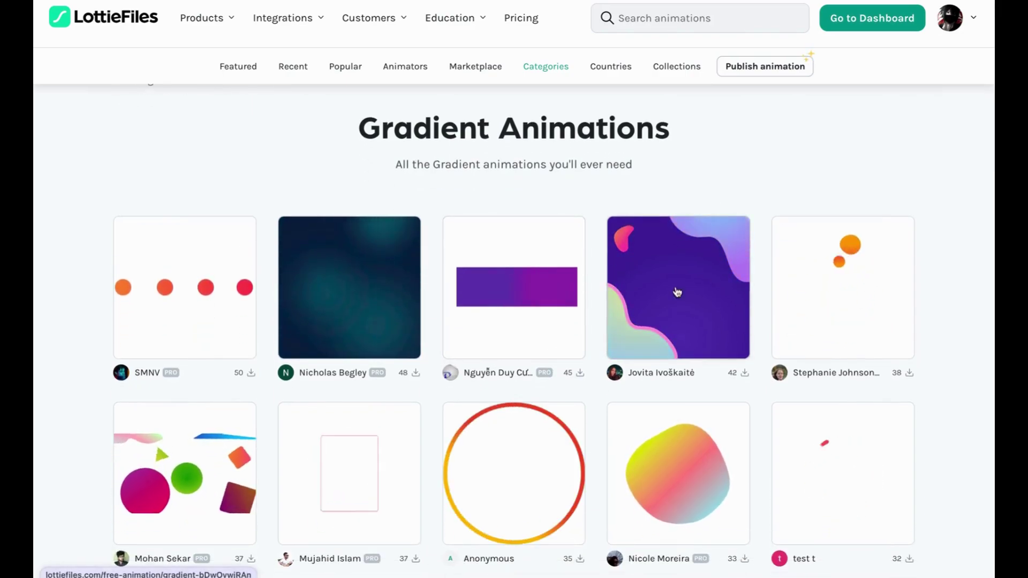
scroll(673, 296, "down", 2)
scroll(671, 299, "down", 2)
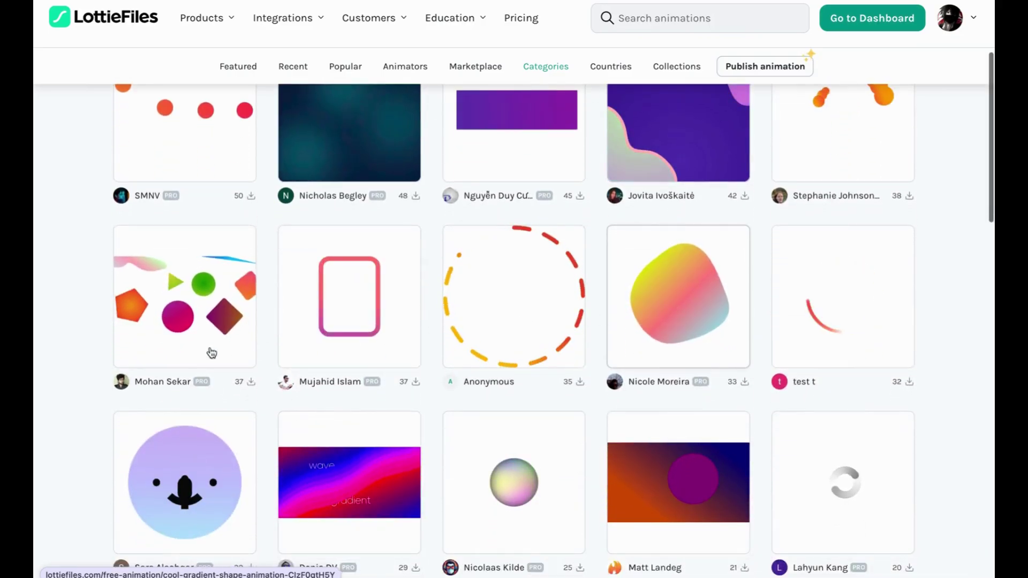
scroll(686, 306, "down", 7)
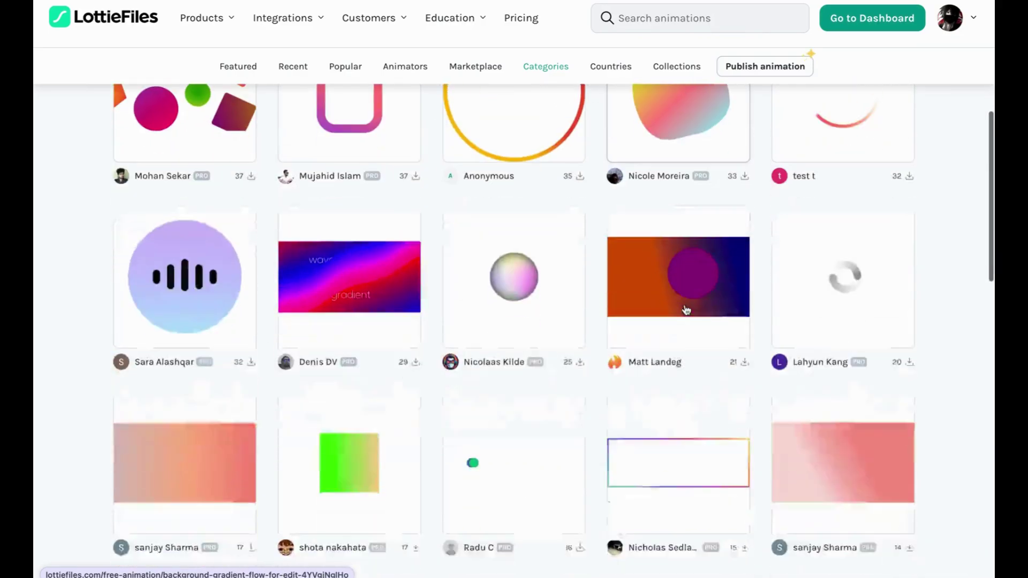
scroll(685, 307, "up", 5)
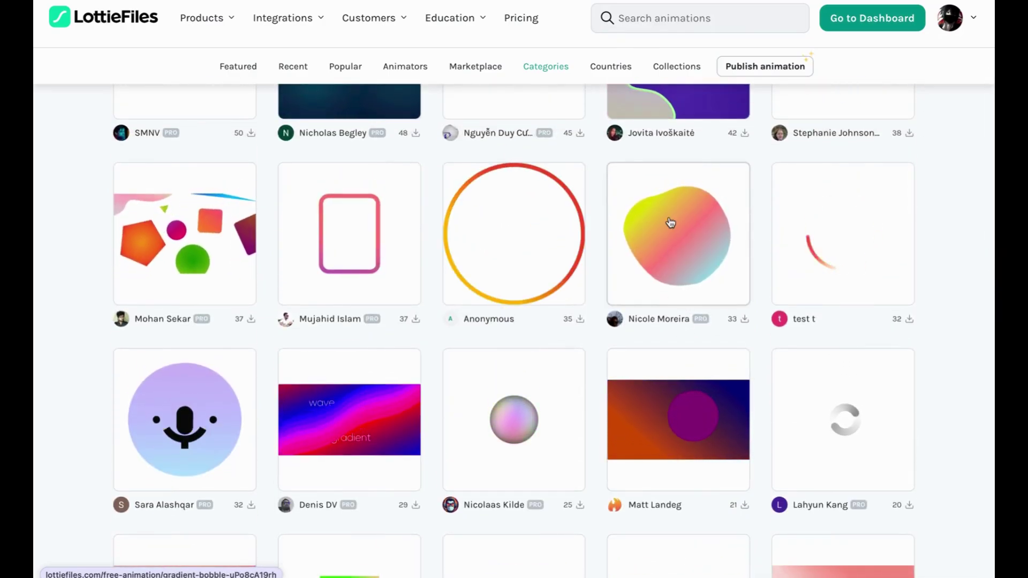
scroll(660, 231, "down", 6)
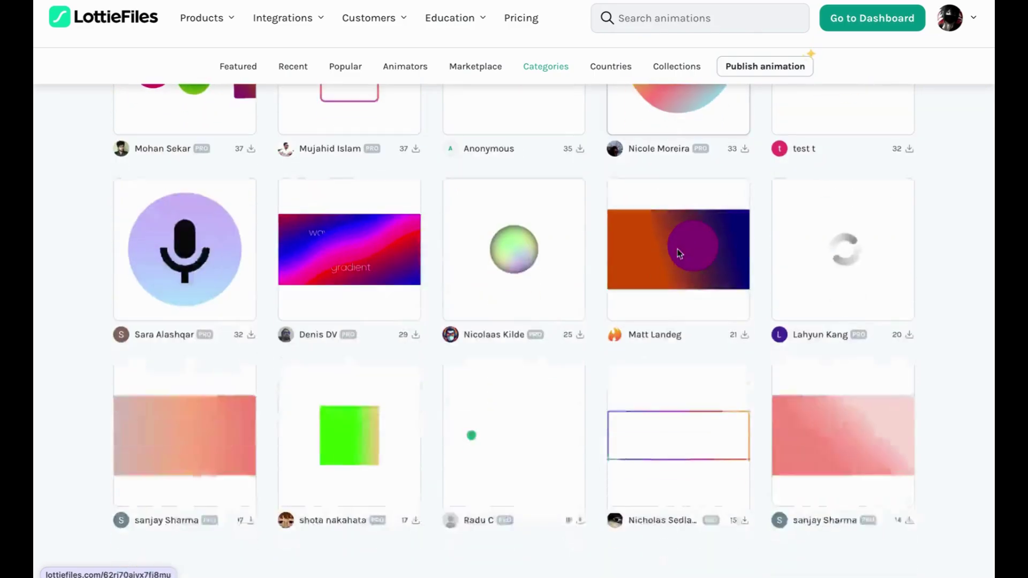
scroll(679, 253, "up", 2)
scroll(679, 254, "up", 8)
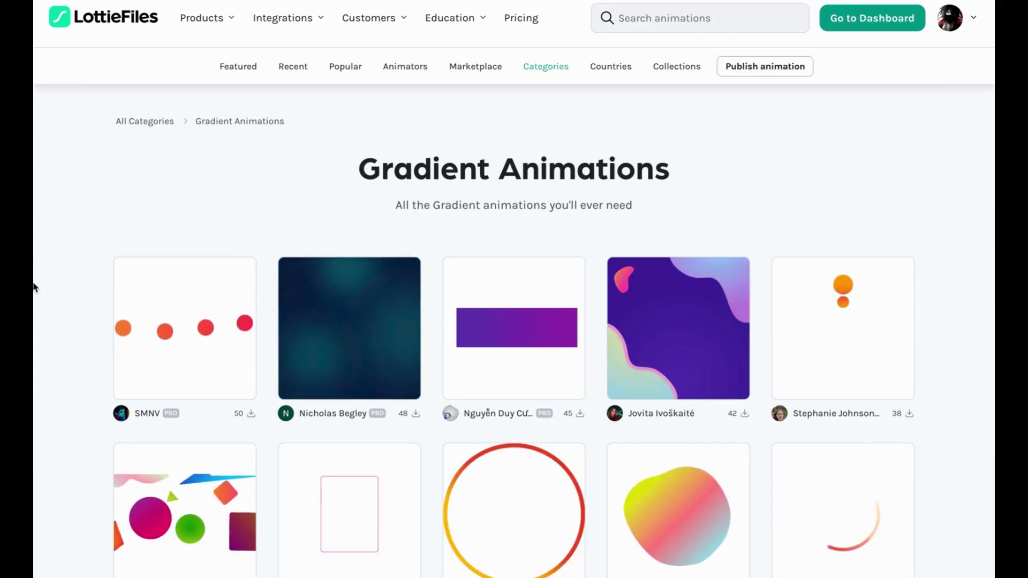
mouse_move(37, 332)
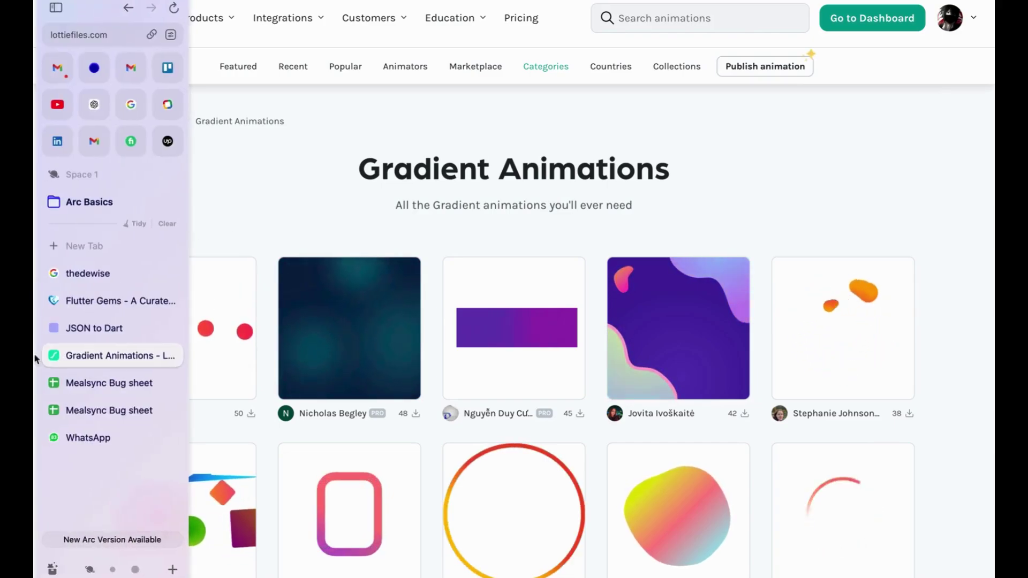
Switch to the JSON to Dart converter, view its json_to_dart source repository, then swipe back
left_click(127, 325)
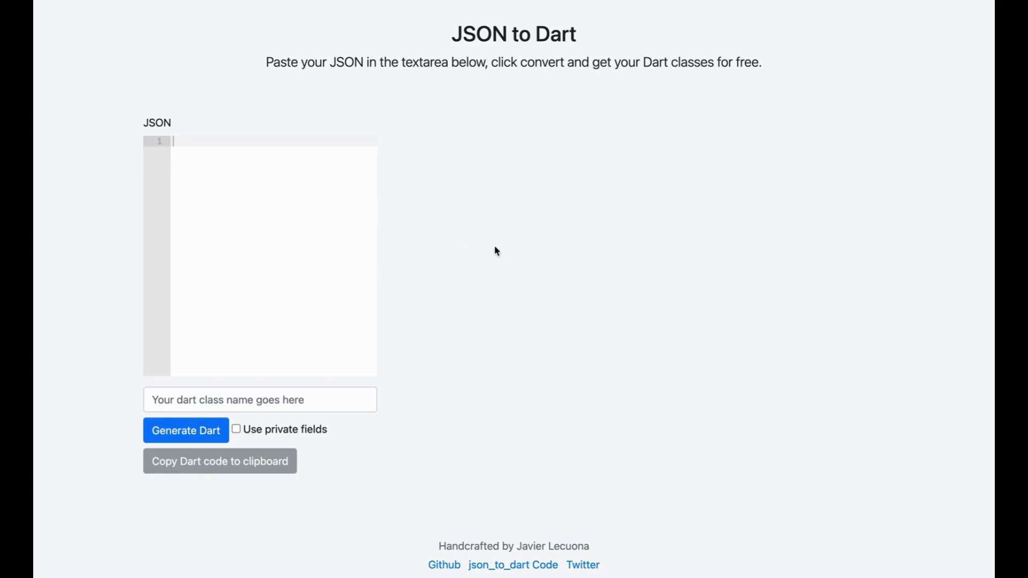
scroll(494, 250, "down", 1)
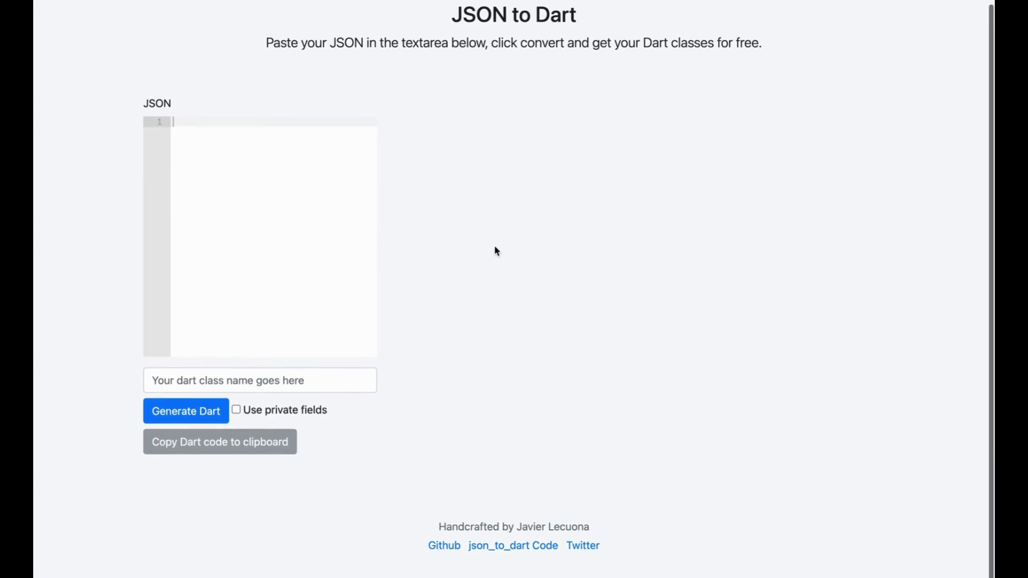
left_click(522, 552)
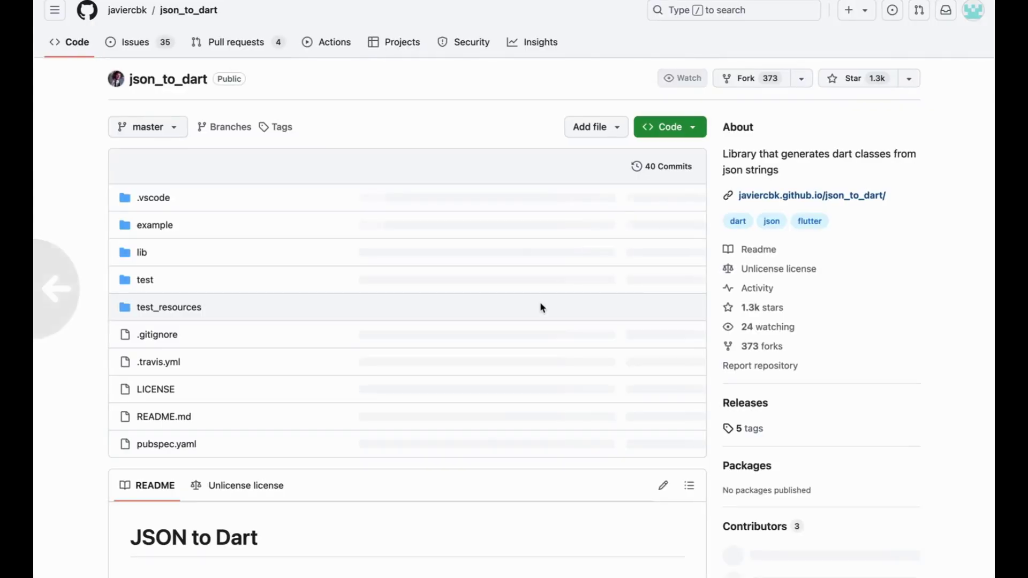
scroll(540, 307, "left", 5)
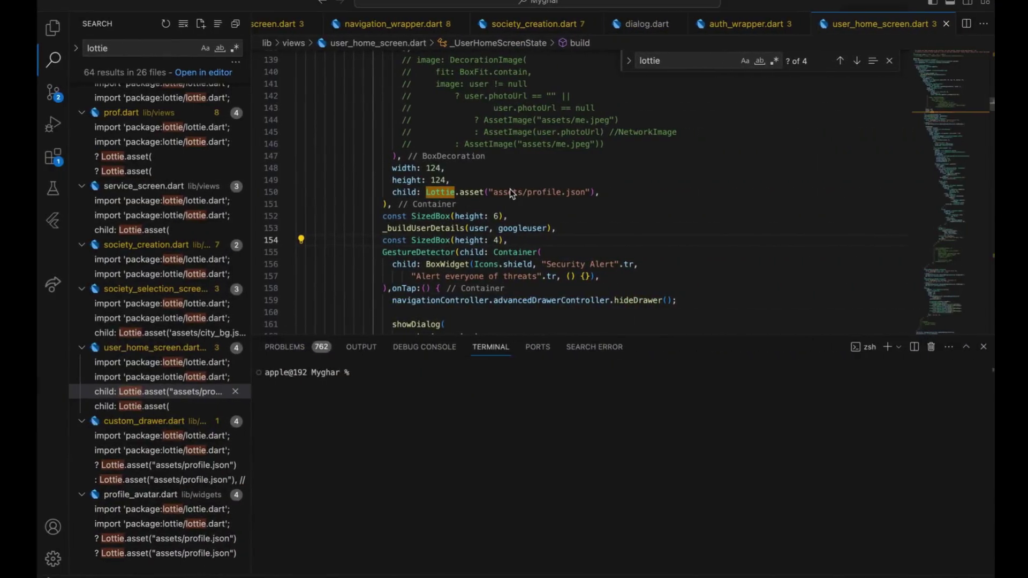
Open user.dart with the quick file search for 'user'
key("super+p")
type("mo")
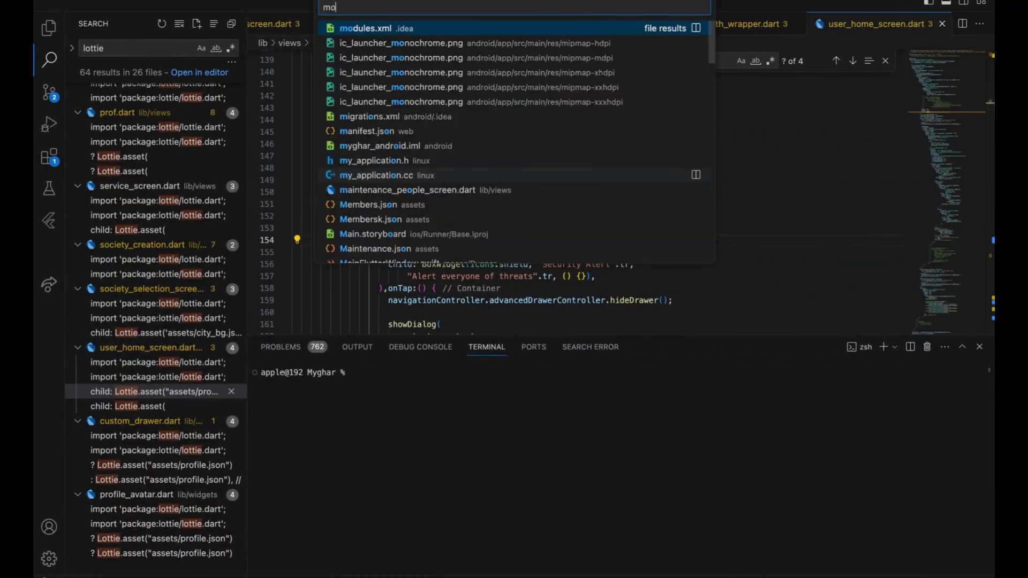
key("BackSpace")
key("BackSpace")
type("user")
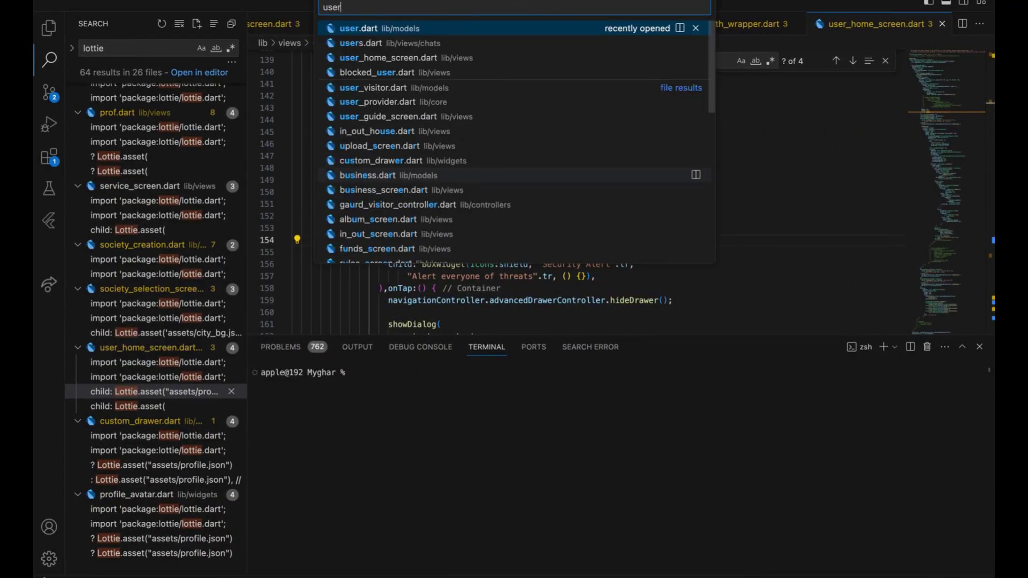
key("Return")
scroll(455, 219, "up", 15)
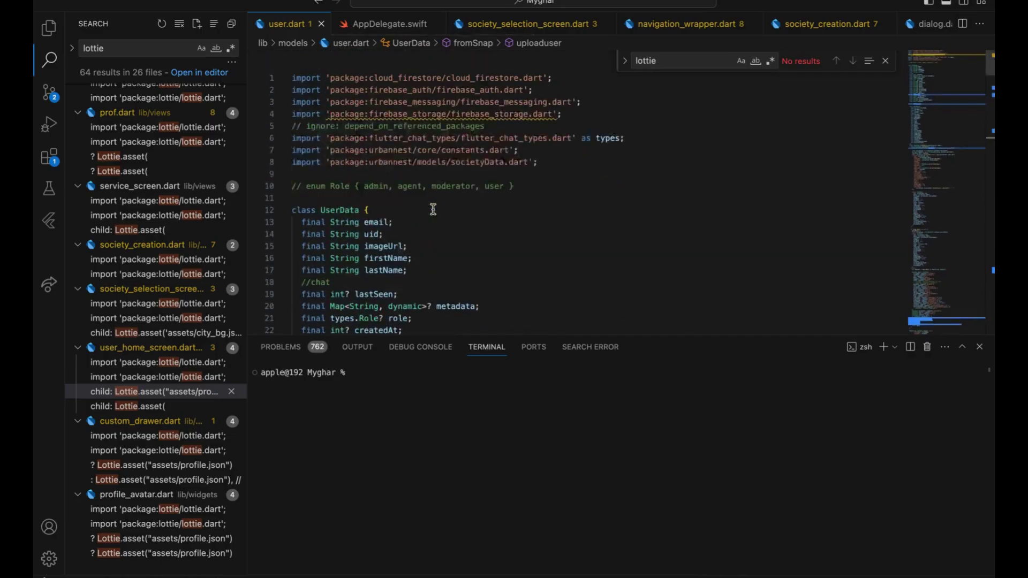
Open stores.dart from the models folder in the Explorer file tree
left_click(41, 32)
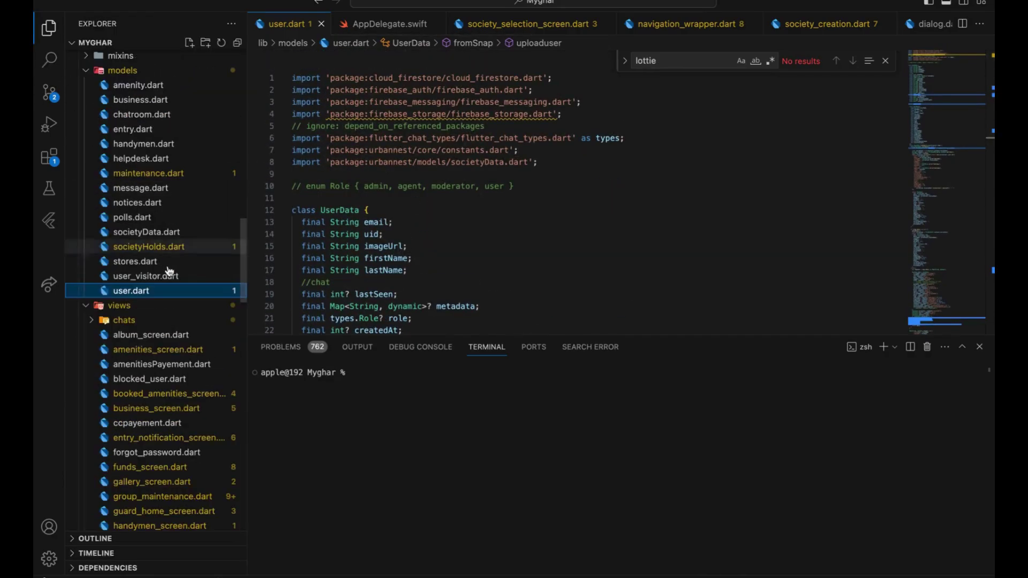
left_click(128, 261)
scroll(358, 193, "down", 10)
scroll(375, 188, "up", 10)
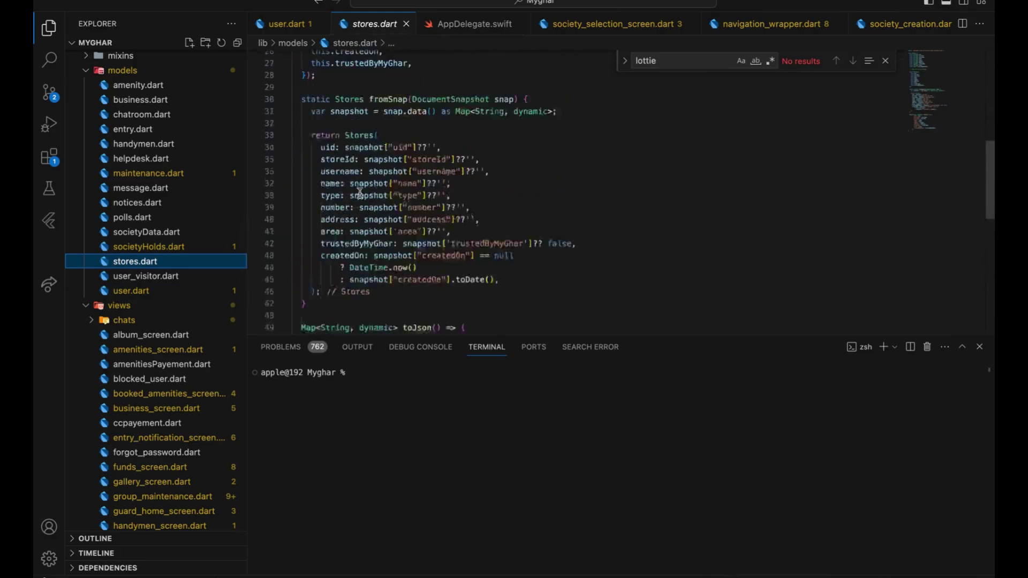
scroll(395, 179, "down", 5)
scroll(396, 180, "up", 5)
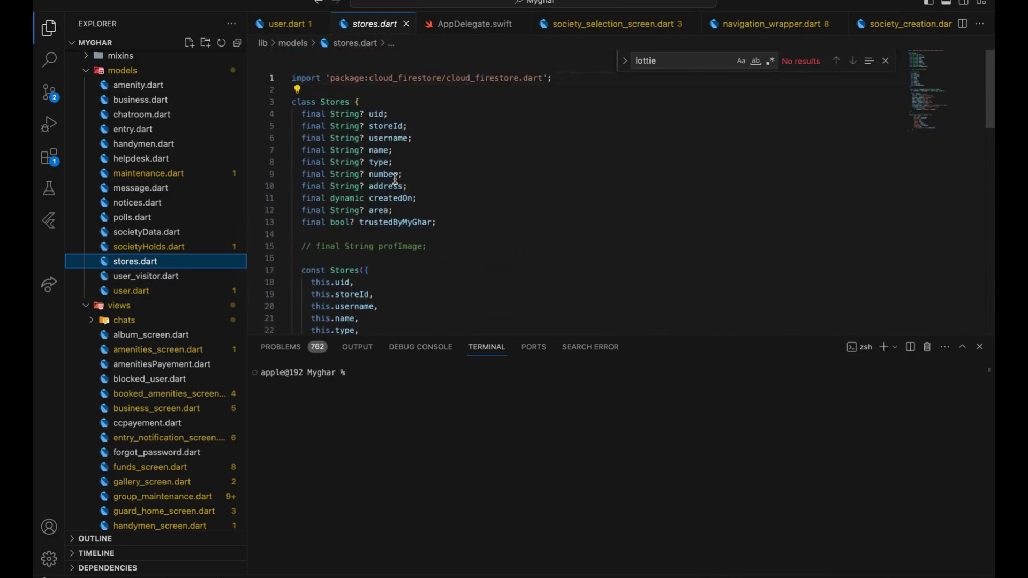
Select the Stores class header, its field declarations, and the fromSnap field mappings
double_click(350, 104)
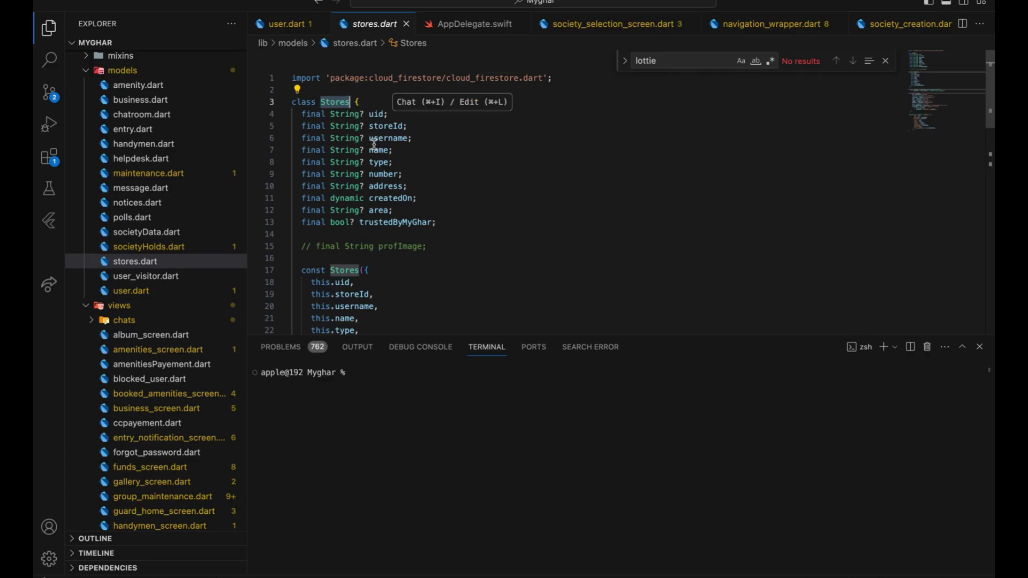
left_click_drag(316, 102, 440, 250)
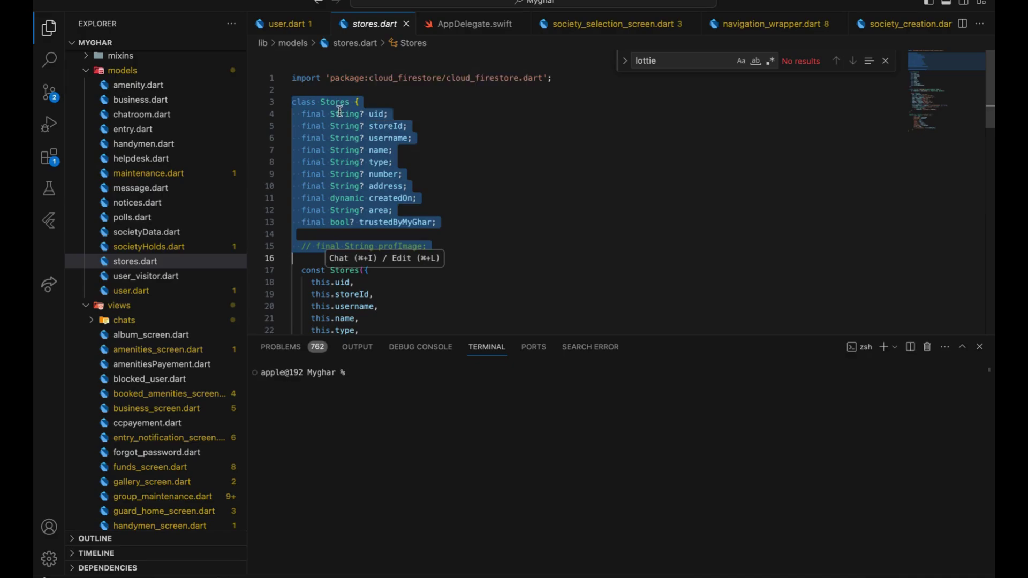
left_click_drag(331, 114, 452, 223)
scroll(448, 223, "down", 7)
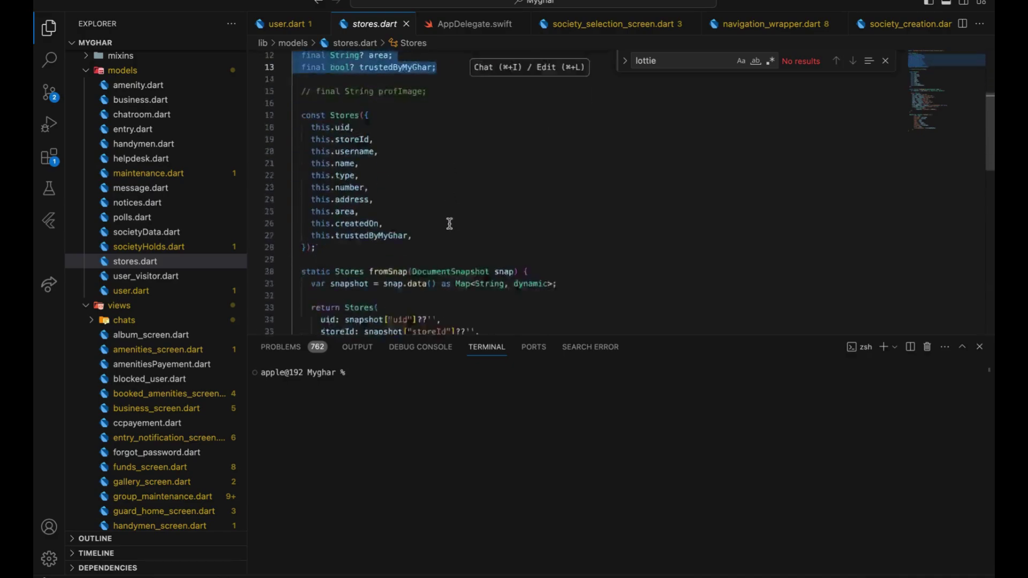
scroll(408, 231, "down", 4)
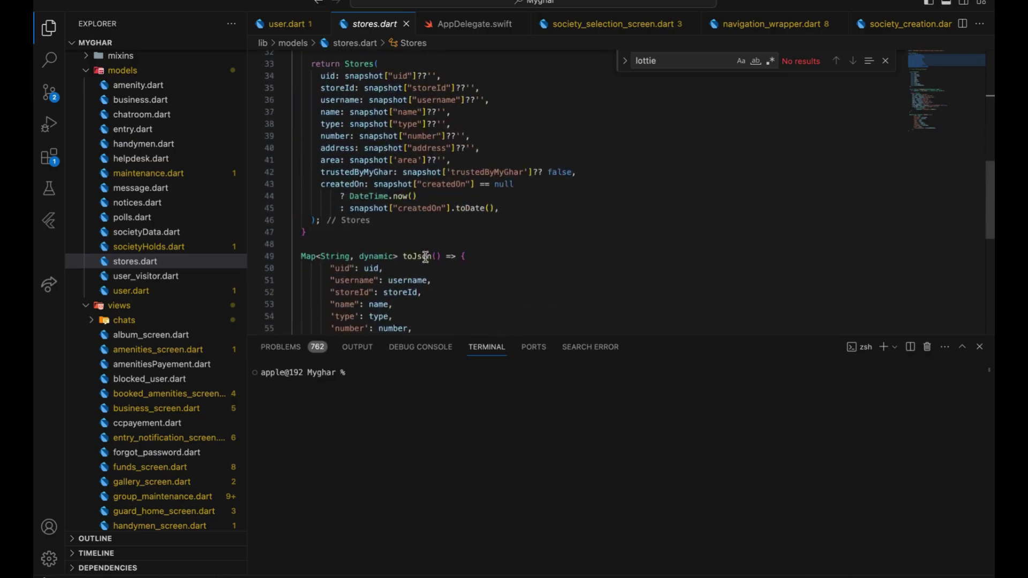
scroll(426, 257, "down", 4)
scroll(426, 257, "up", 12)
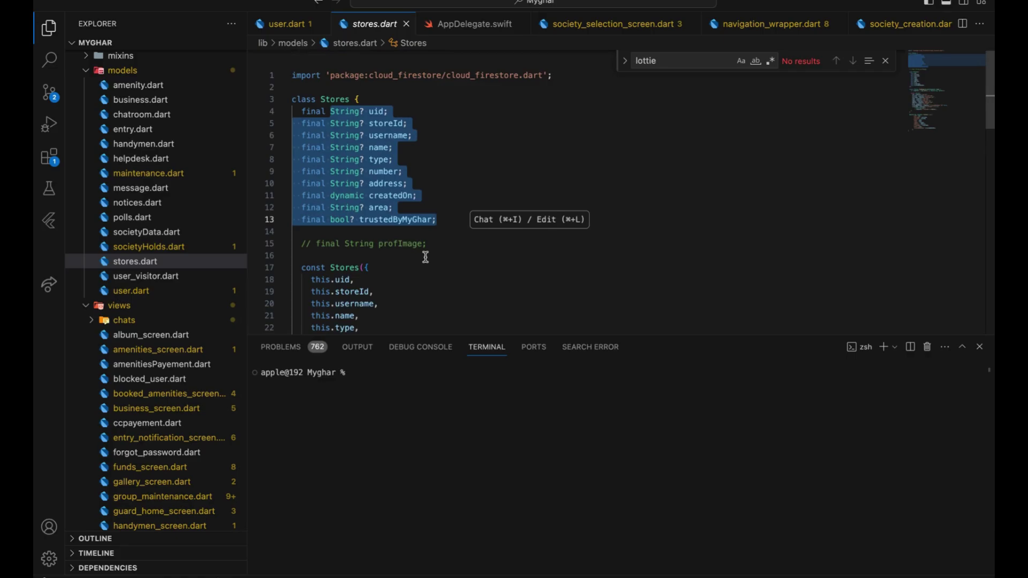
scroll(482, 223, "down", 4)
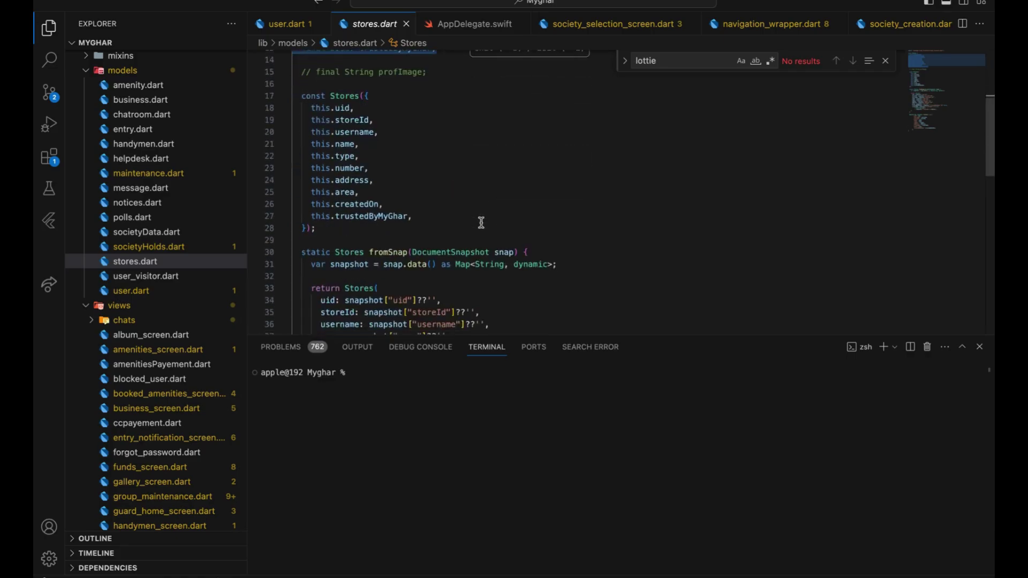
scroll(481, 223, "down", 5)
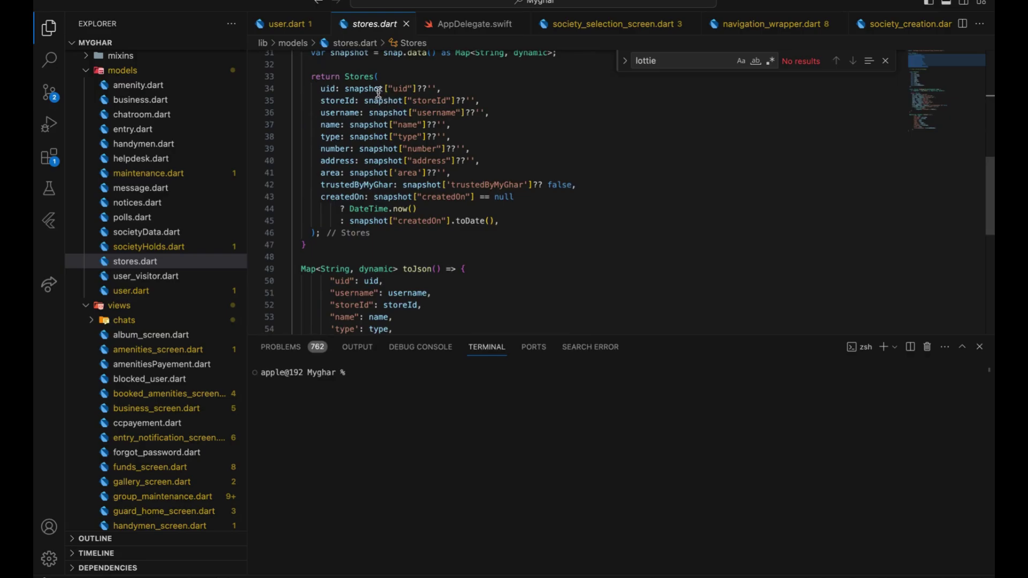
left_click_drag(345, 89, 486, 228)
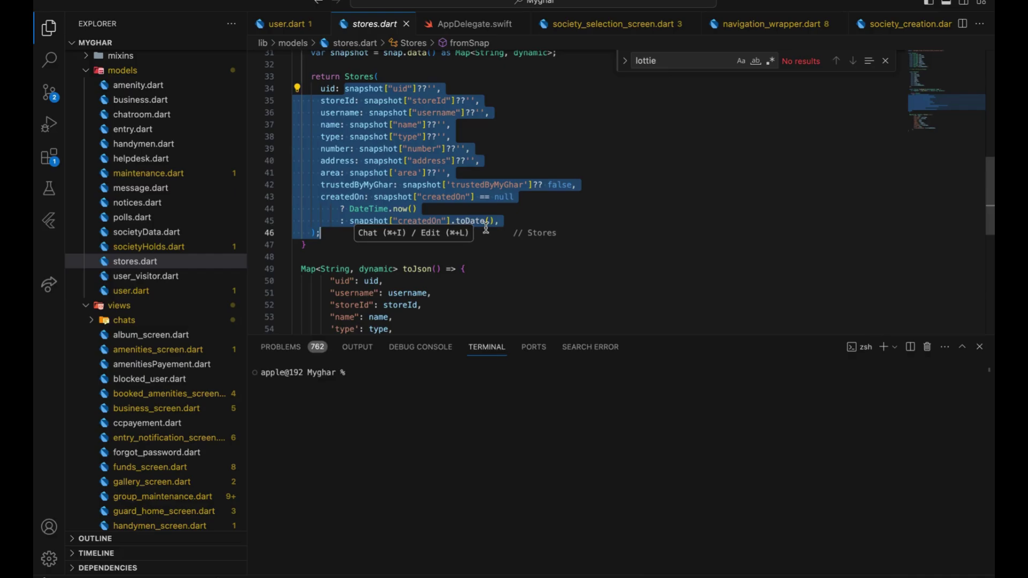
left_click(486, 227)
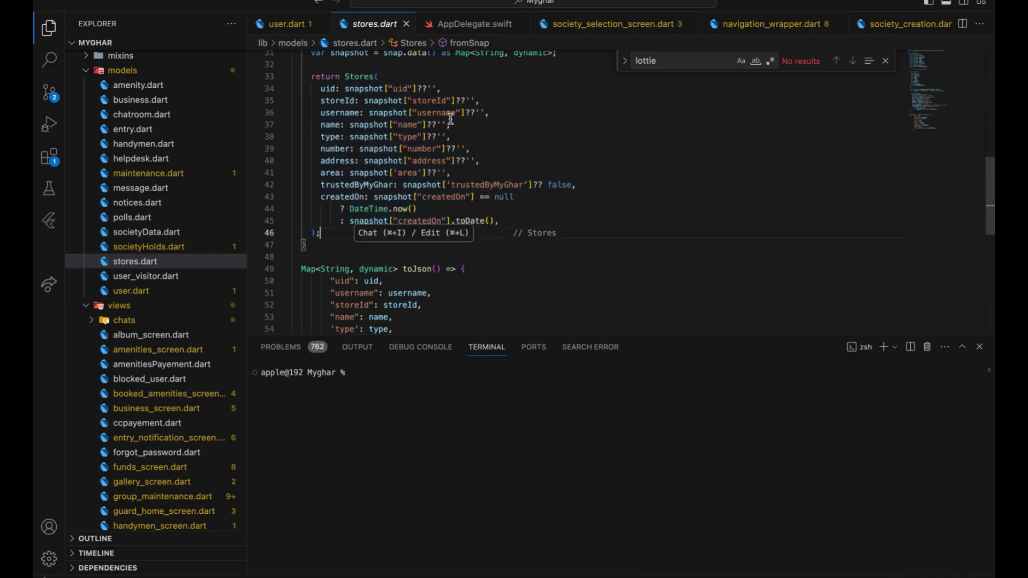
left_click(408, 125)
left_click(456, 125)
key("Return")
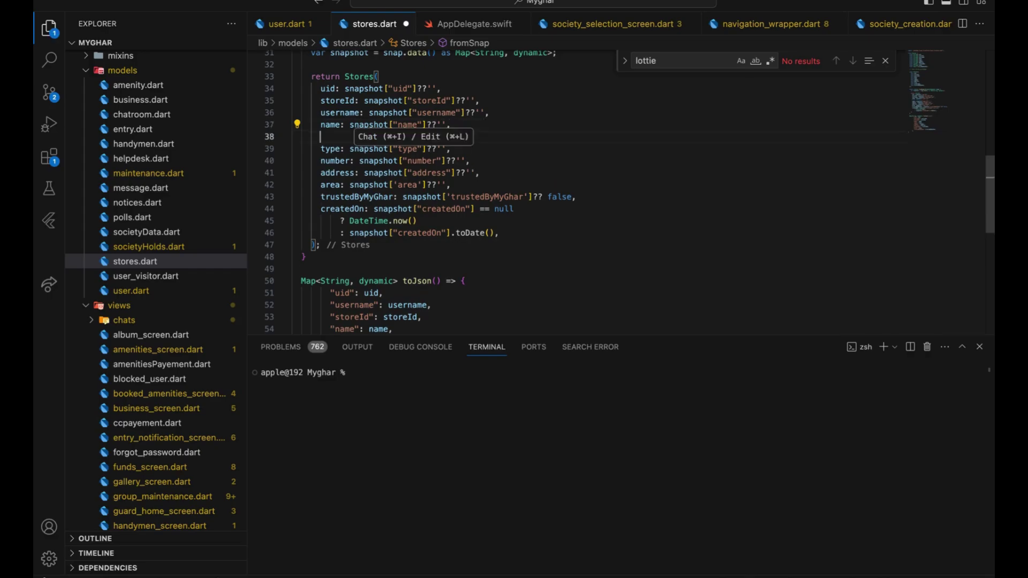
type("snaps")
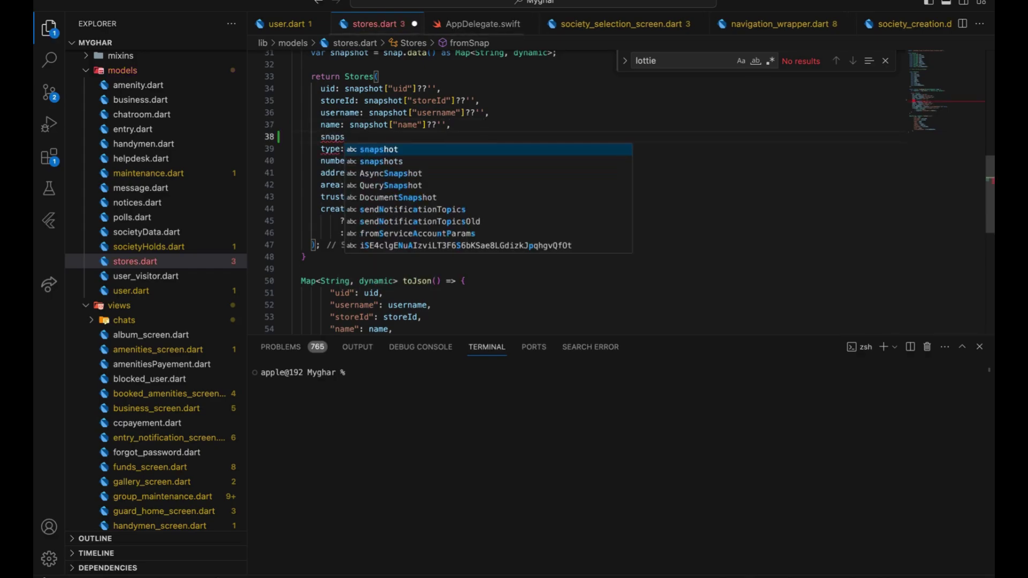
key("Return")
type("['Name")
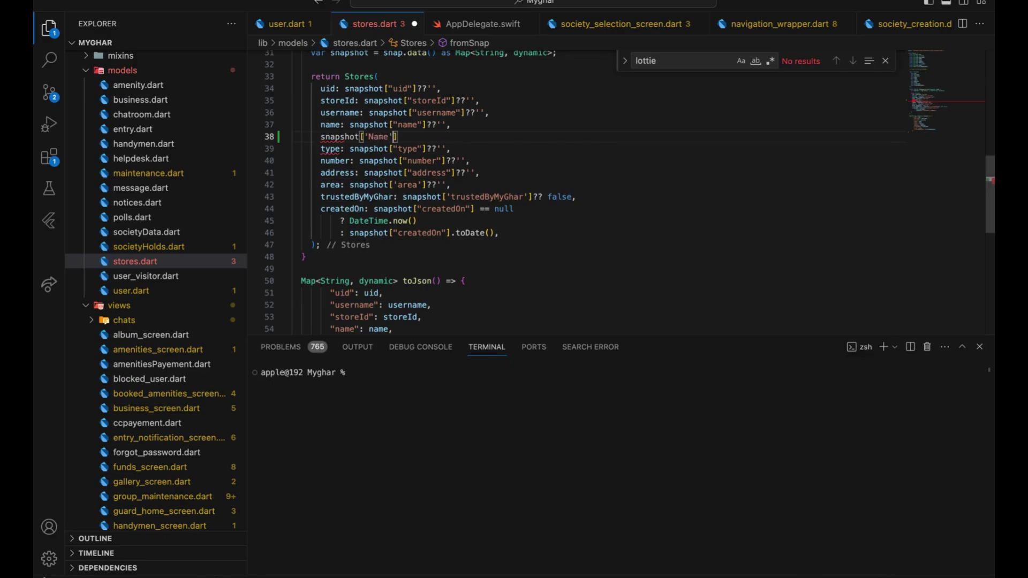
key("alt+shift+Left")
key("alt+shift+Left")
key("alt+shift+Left")
key("alt+shift+Left")
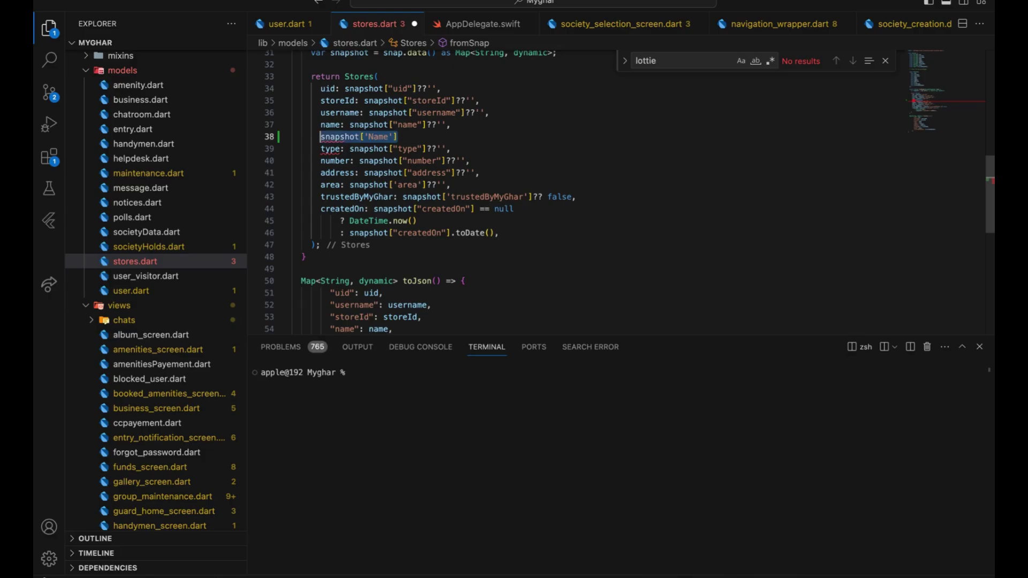
key("BackSpace")
key("BackSpace")
key("BackSpace")
key("BackSpace")
key("BackSpace")
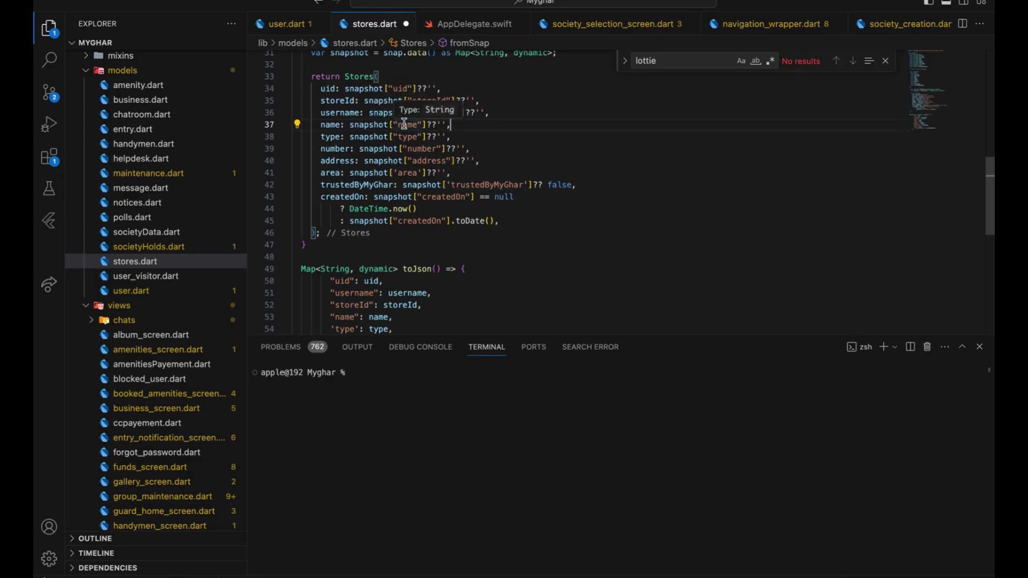
scroll(423, 177, "down", 4)
scroll(357, 113, "up", 6)
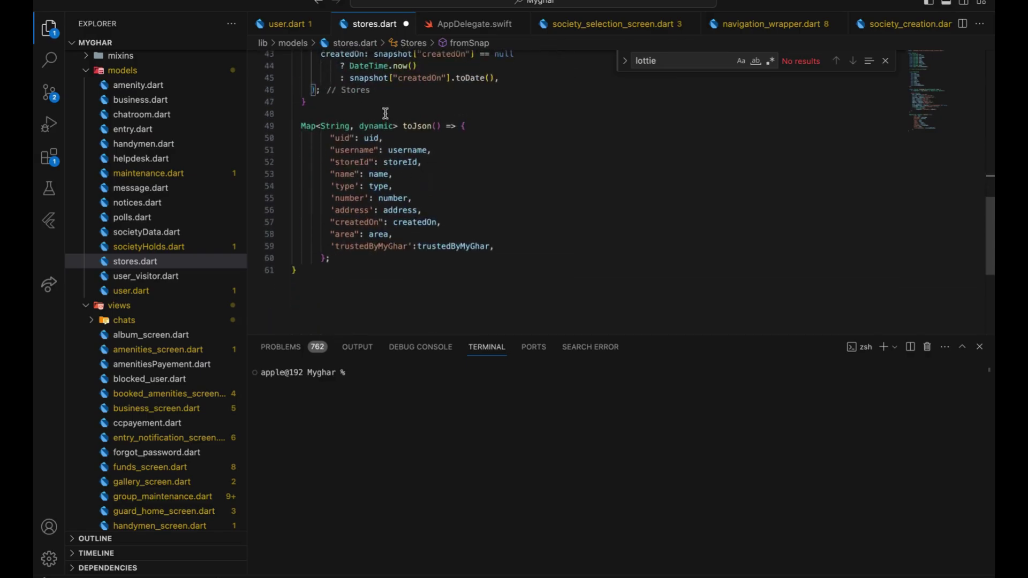
double_click(331, 106)
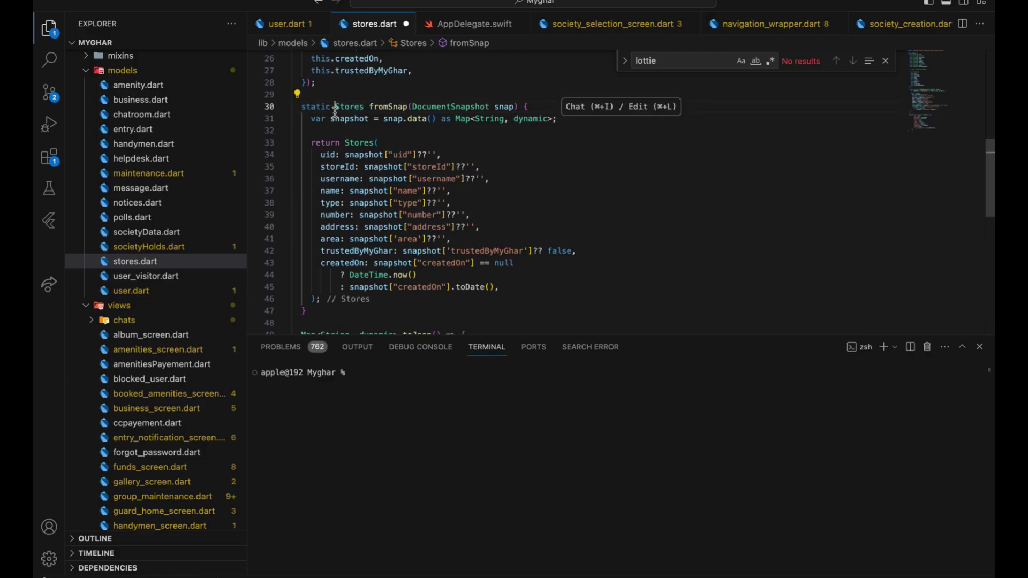
double_click(338, 108)
scroll(377, 198, "down", 4)
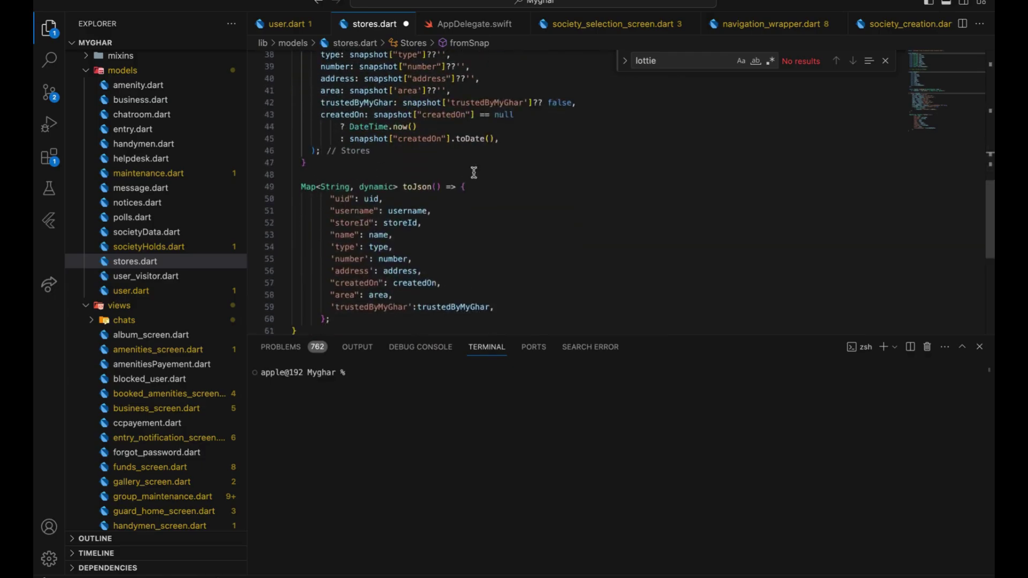
left_click(410, 183)
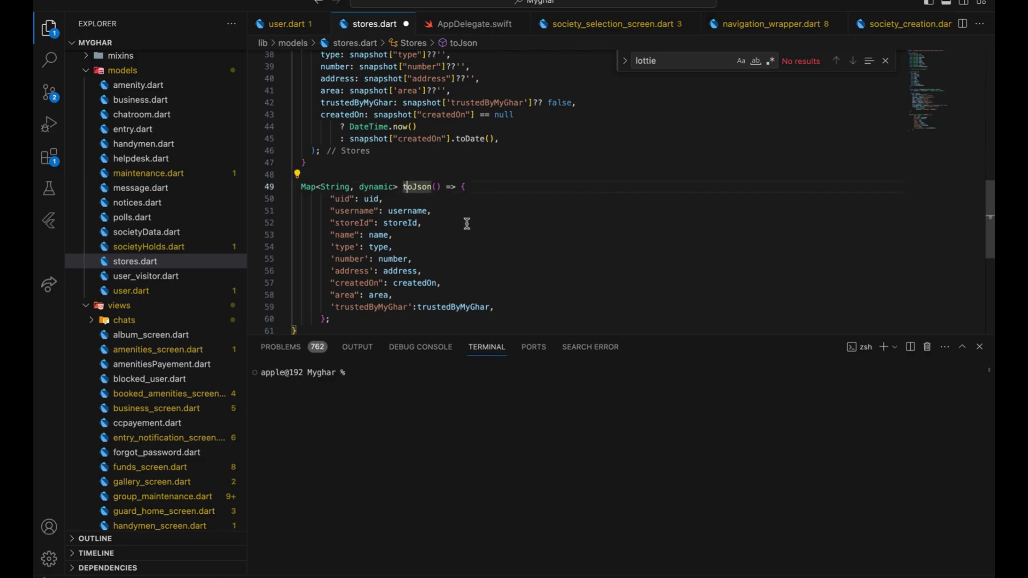
left_click(495, 200)
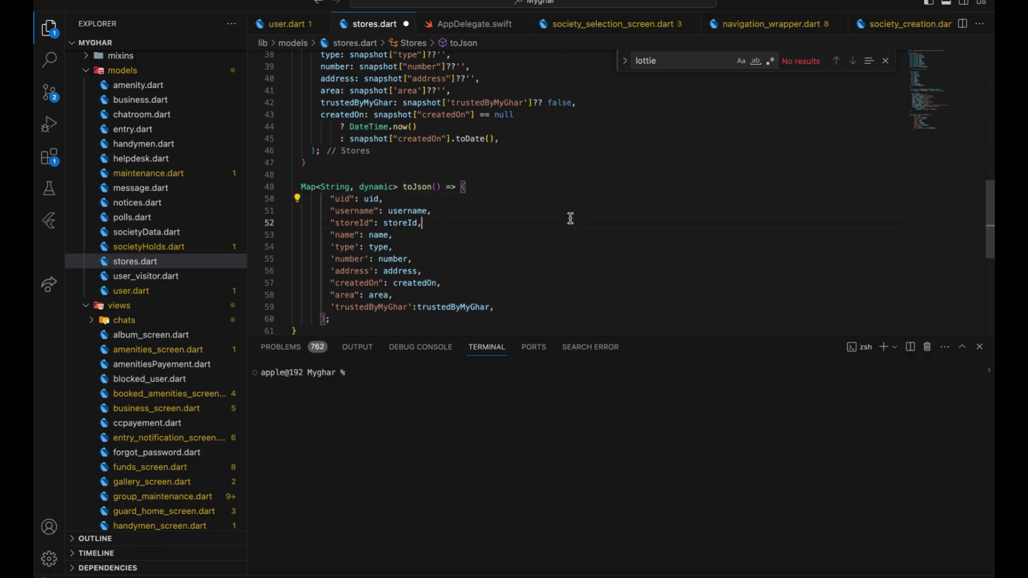
left_click_drag(301, 186, 329, 320)
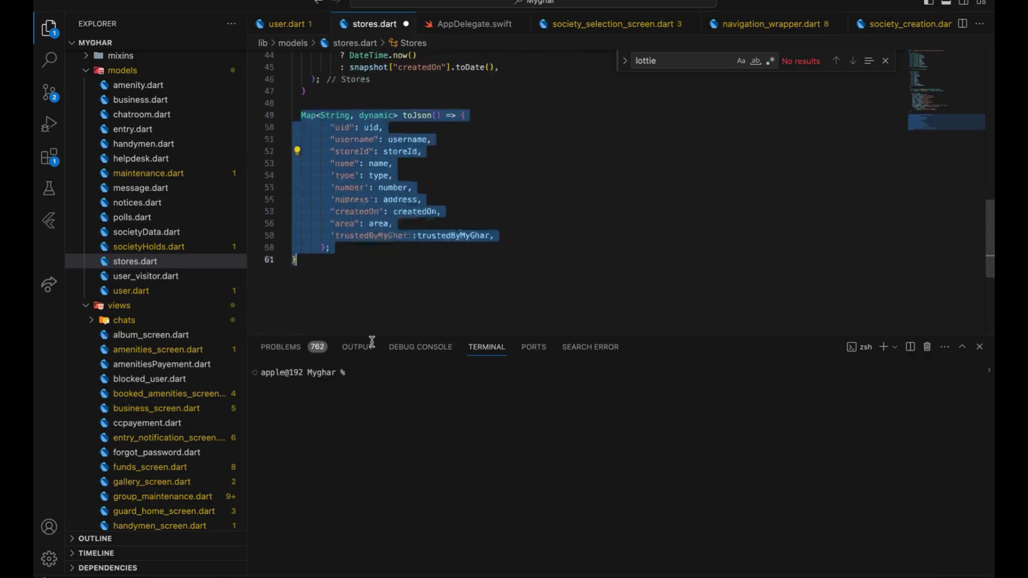
scroll(364, 214, "down", 5)
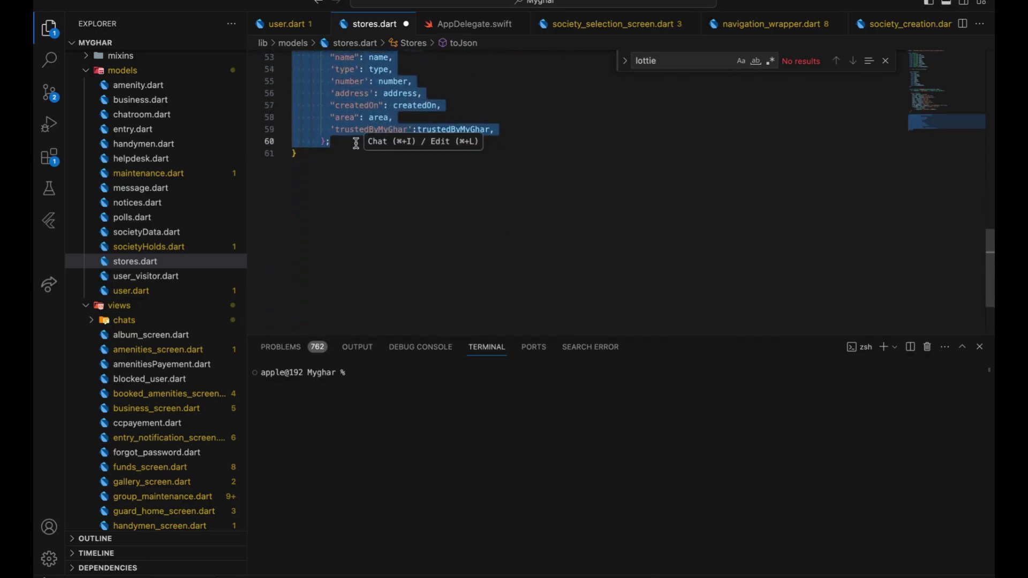
scroll(357, 141, "up", 7)
scroll(356, 144, "up", 2)
scroll(356, 144, "down", 1)
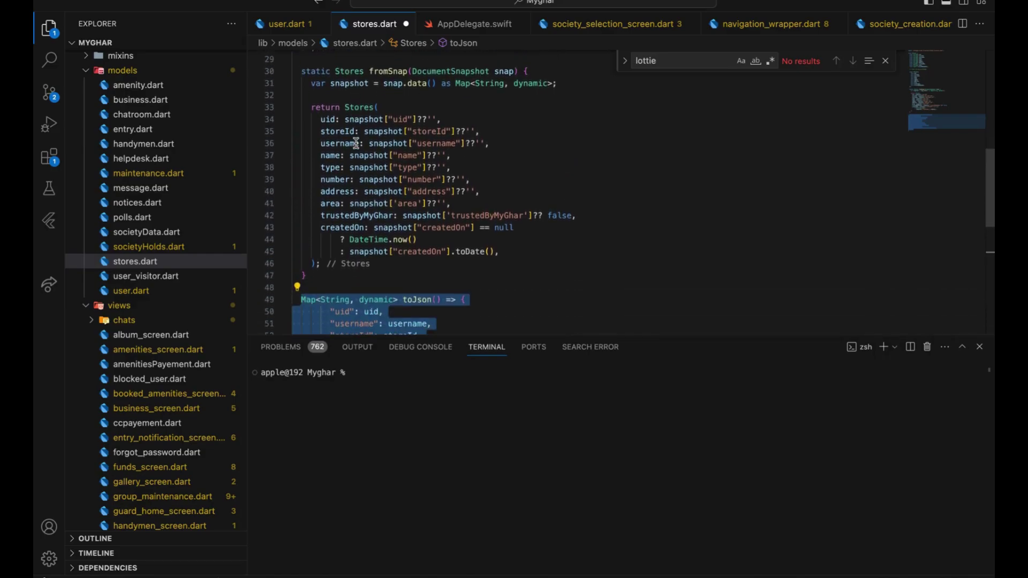
scroll(356, 144, "up", 1)
left_click_drag(355, 137, 401, 258)
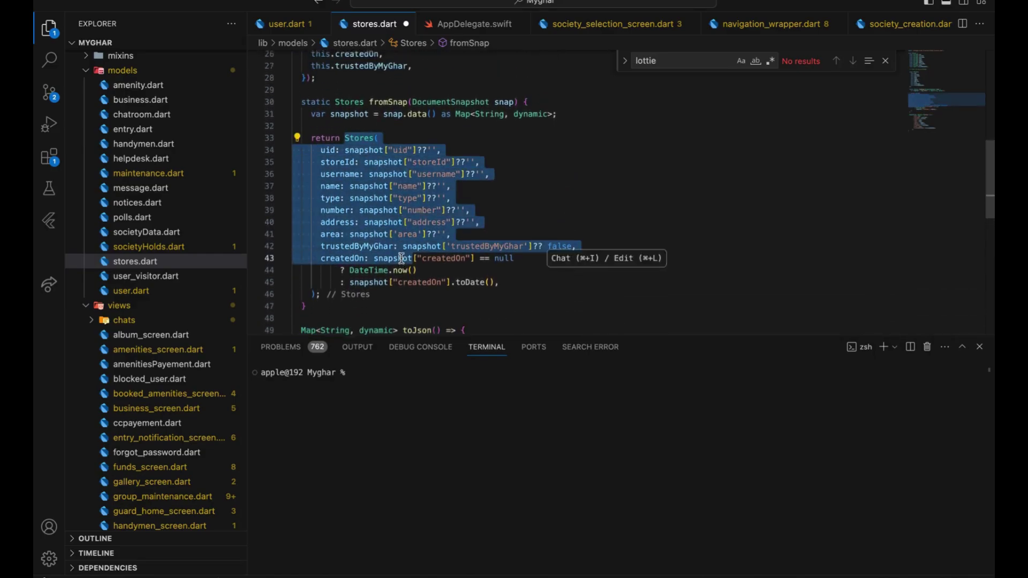
scroll(402, 258, "up", 8)
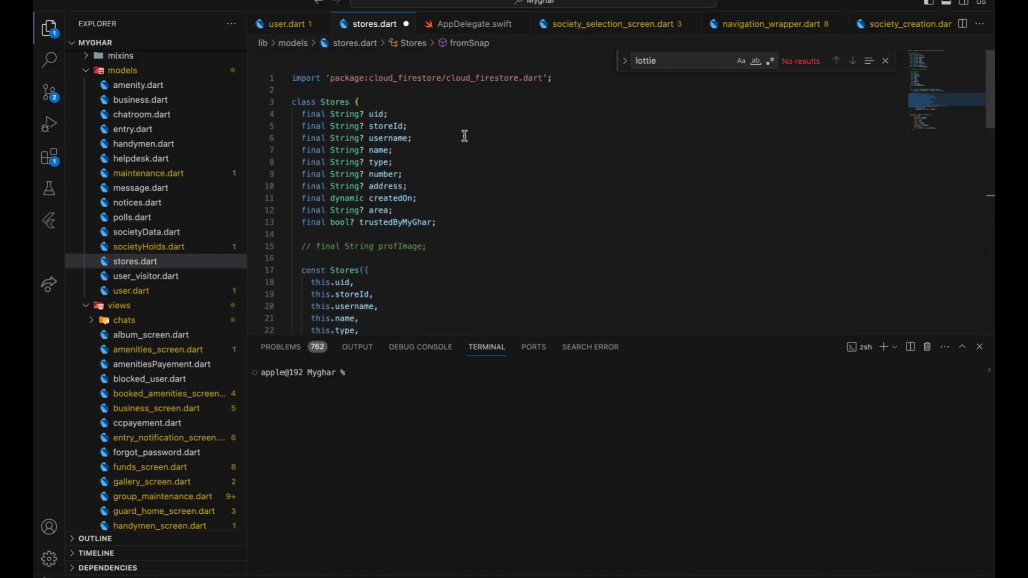
left_click(409, 116)
key("Return")
type("final ")
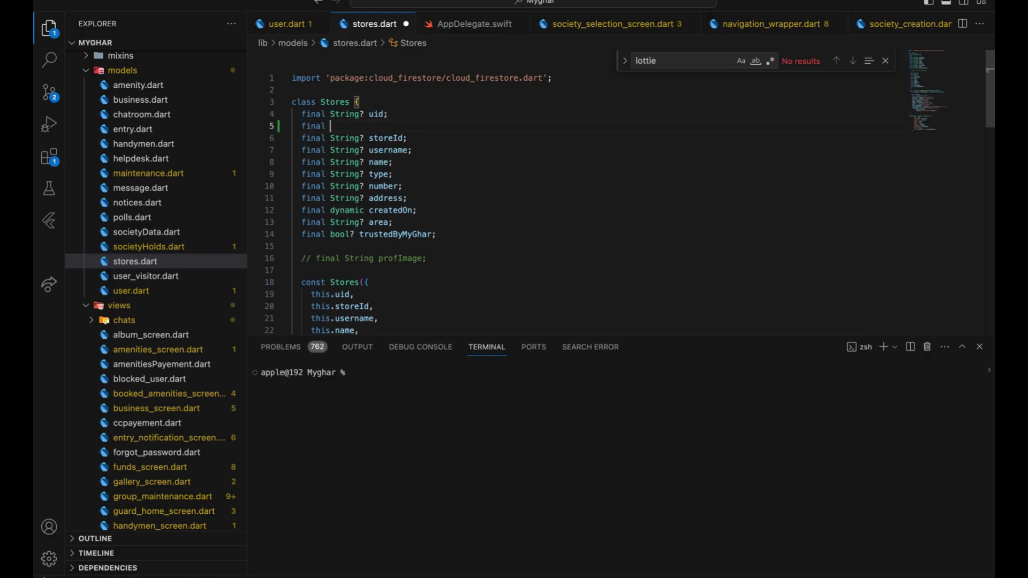
type("Steing? store")
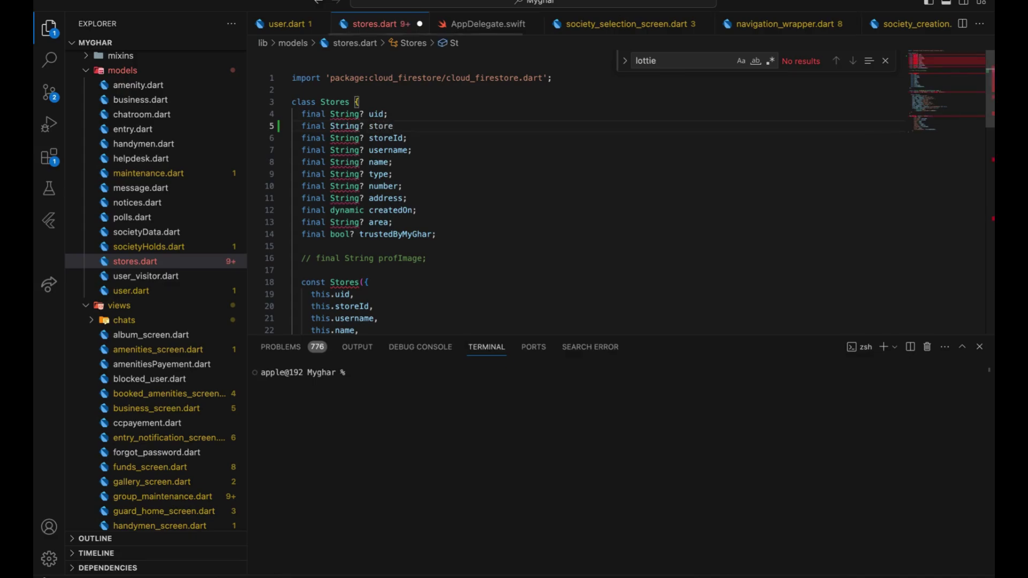
type(";")
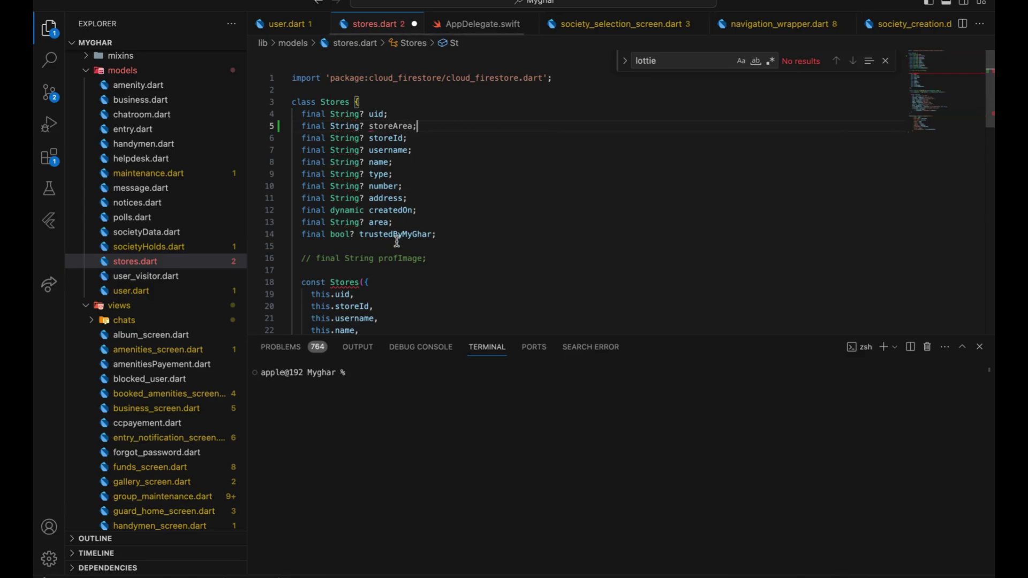
scroll(401, 241, "down", 3)
left_click(385, 201)
key("Return")
type("this.storeArea,")
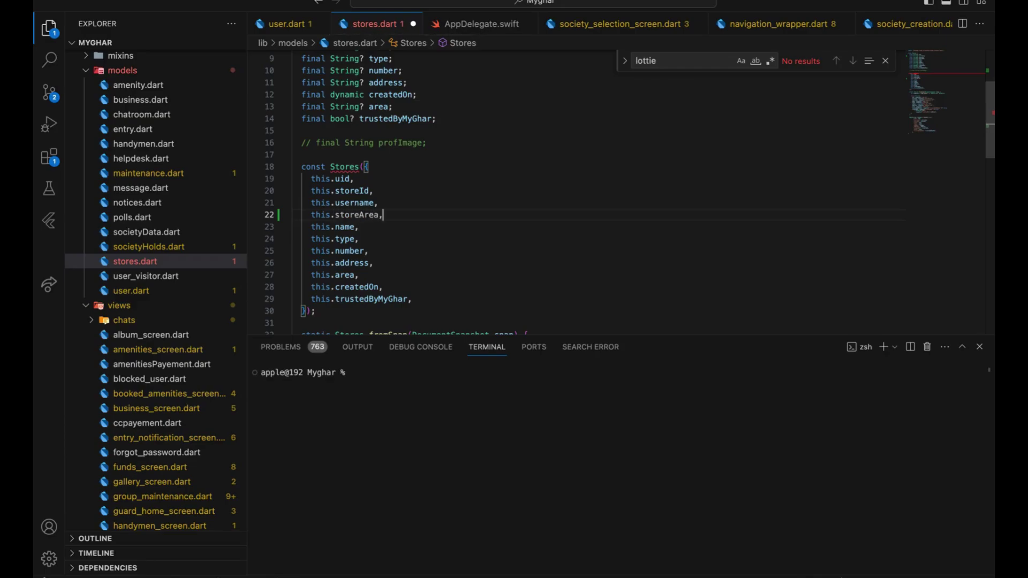
scroll(500, 193, "down", 6)
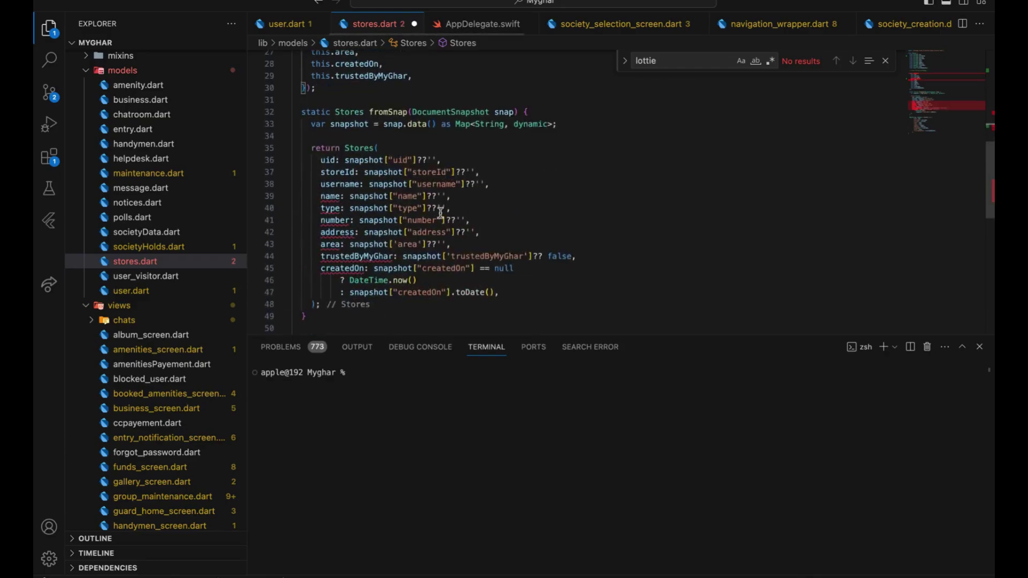
left_click(500, 193)
left_click(511, 184)
key("Return")
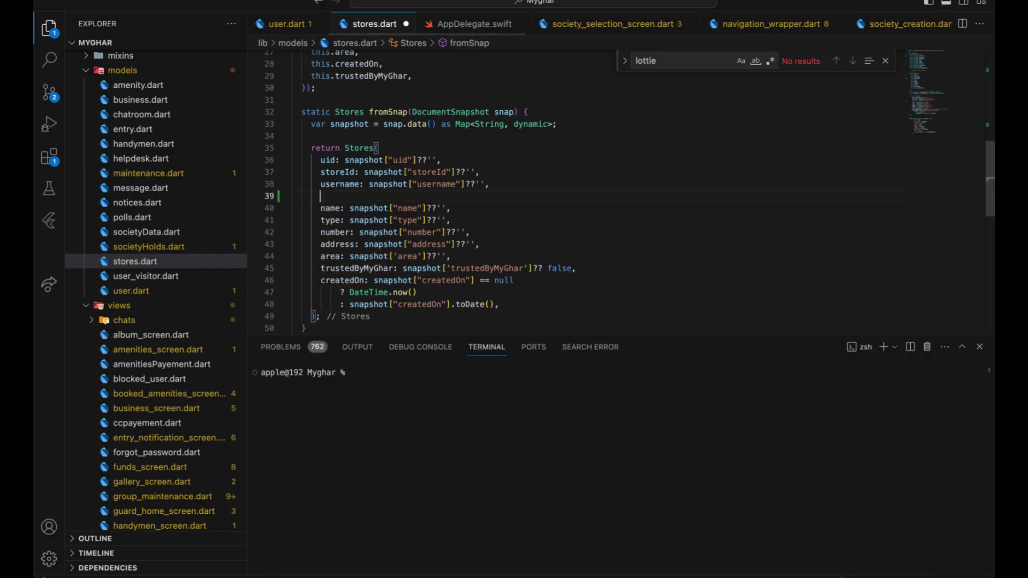
type("strore")
key("BackSpace")
key("BackSpace")
key("BackSpace")
key("BackSpace")
type("ore")
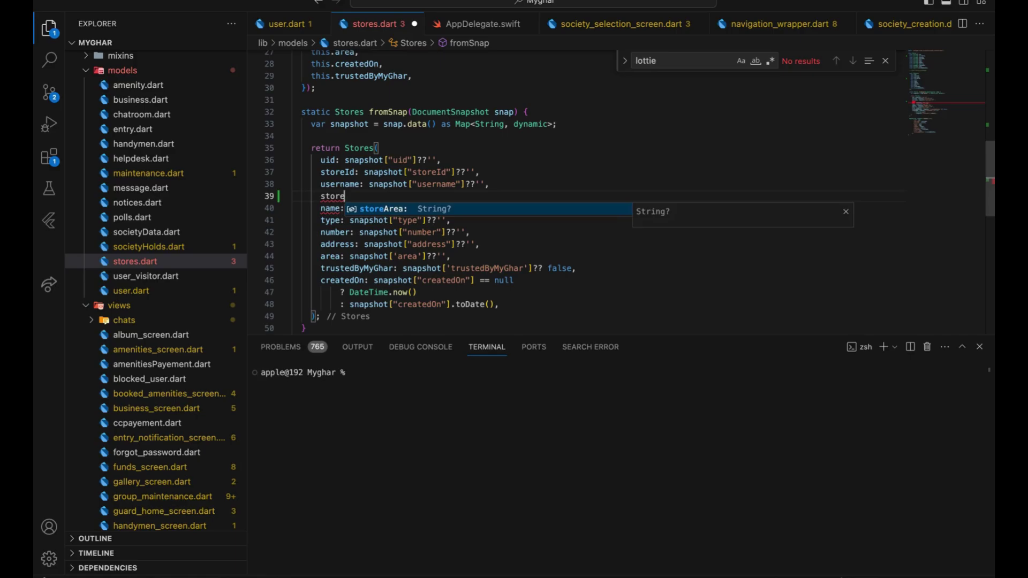
key("Return")
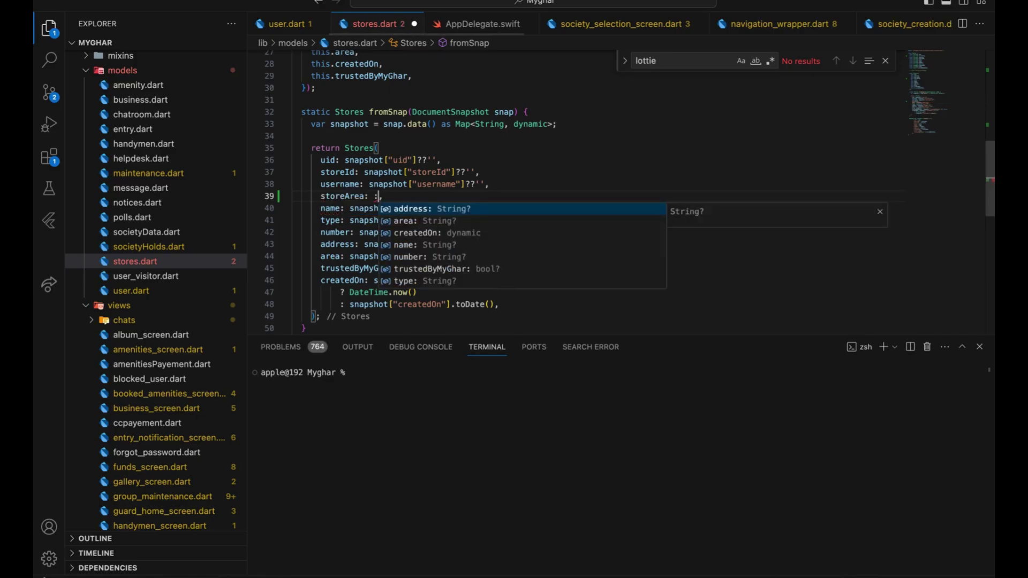
key("super+z")
key("super+z")
key("super+z")
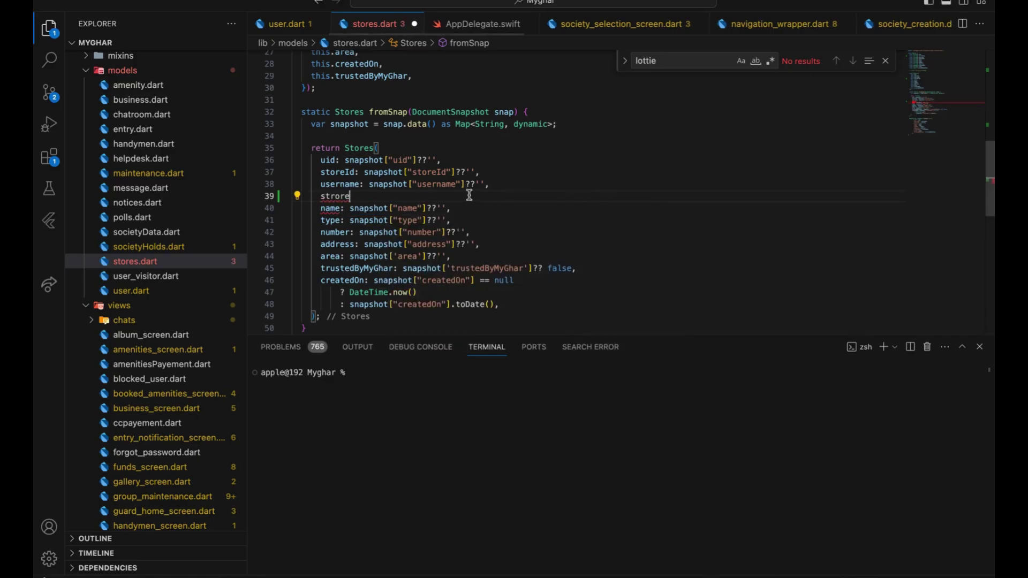
key("super+z")
key("super+z")
key("super+z")
key("super+z")
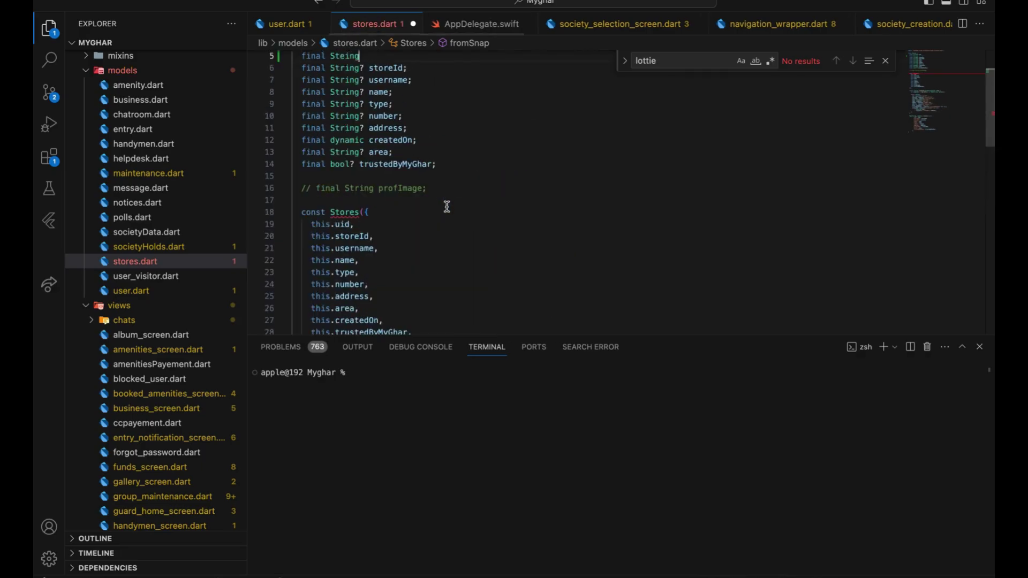
key("super+z")
key("super+z")
key("super+z")
key("super+z")
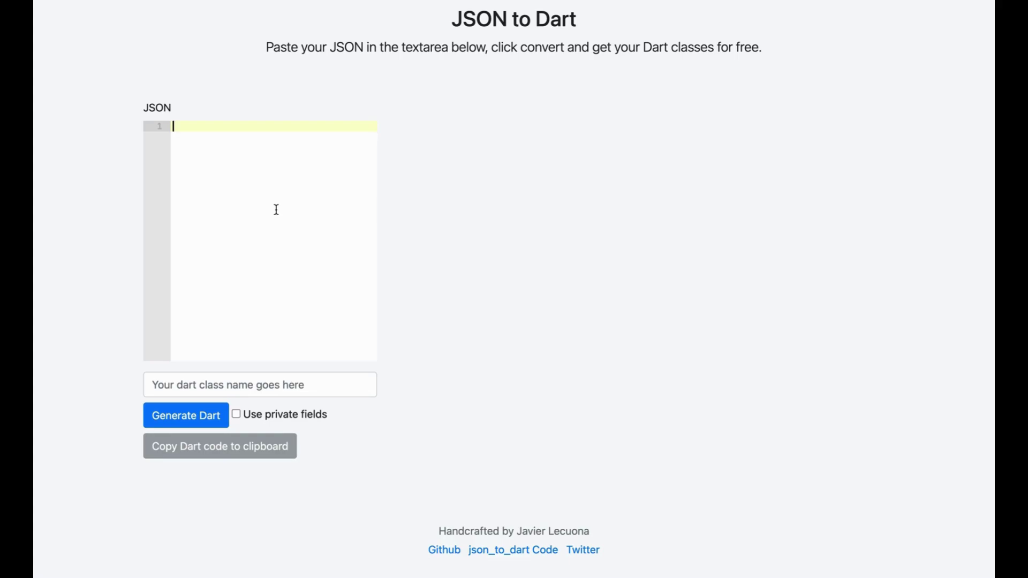
Start the sample JSON object with an id entry and a name entry
type("{}")
key("Return")
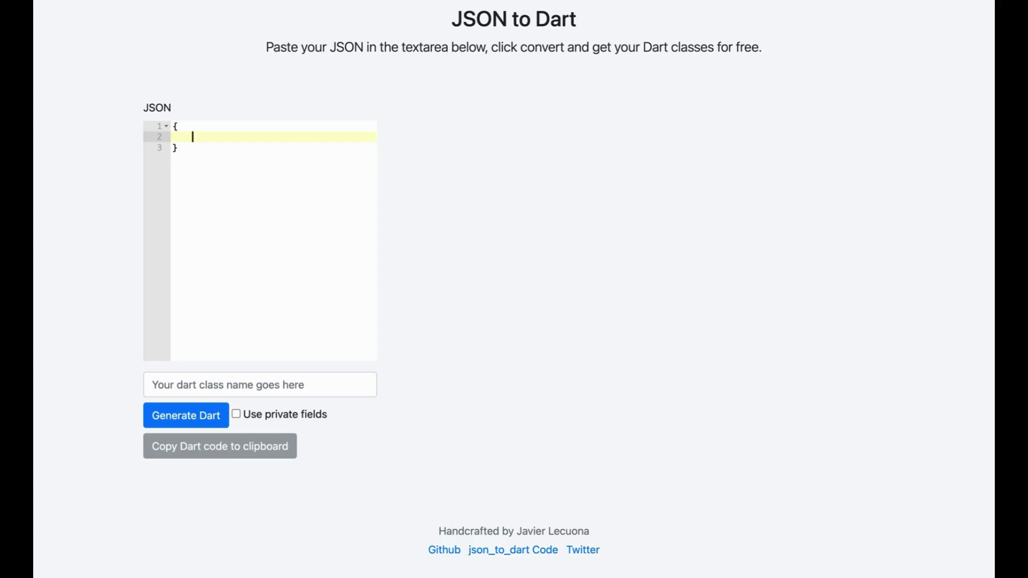
type("\"id\":\"1234567\",")
key("Return")
type("\"name\"")
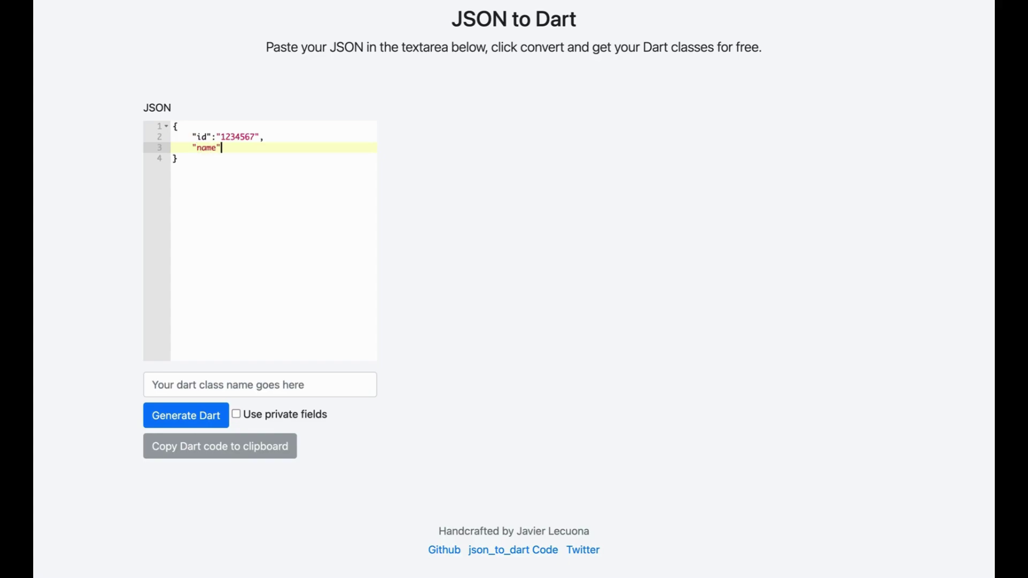
key("Return")
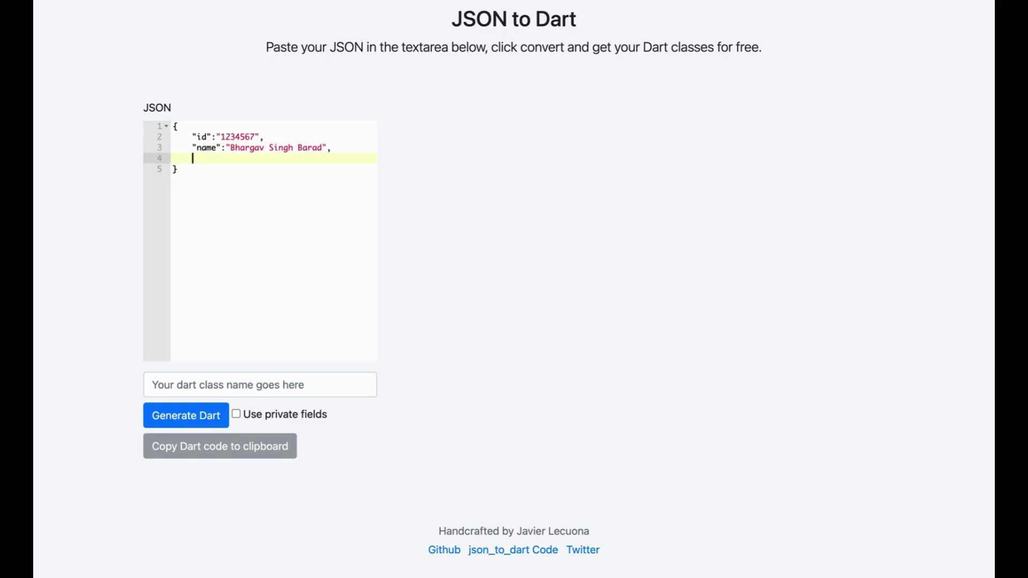
type("\"male':")
Add a "male": true entry, fixing its quotes and ending it with a comma
key("BackSpace")
type("true")
left_click(226, 159)
key("Left")
key("Left")
key("Right")
key("BackSpace")
type("\"")
left_click(197, 159)
key("BackSpace")
type("\"")
key("alt+Right")
key("alt+Right")
type(",")
Add "age": 22 and "description": "Hi!! I am a Flutter Developer" entries
key("Return")
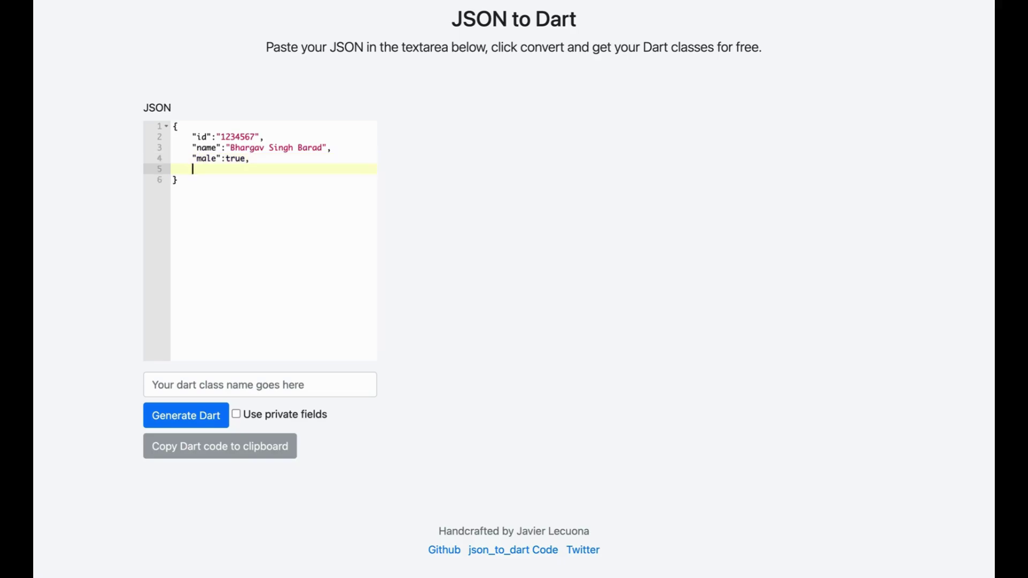
type("age: 22")
key("Left")
key("Left")
key("Left")
key("Left")
type("\"")
key("Left")
key("Left")
key("Left")
key("Left")
type("\"")
key("Right")
key("Right")
key("Right")
key("Right")
key("Right")
key("Right")
key("Right")
key("Right")
type(",")
key("Return")
type("\"")
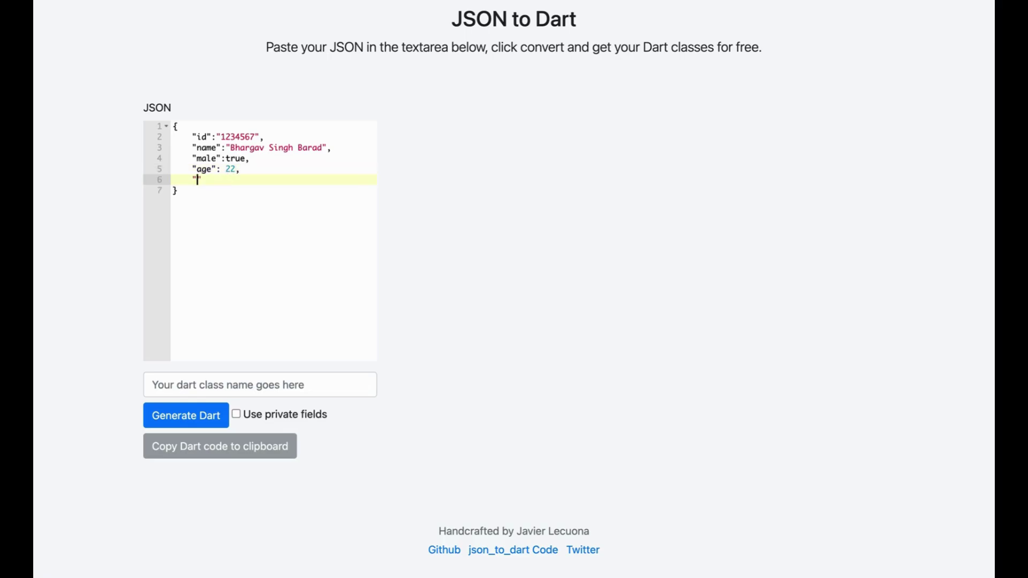
type("description\"")
type(": \"")
type("Hi!!")
type(" I am ")
type("a Flutter D")
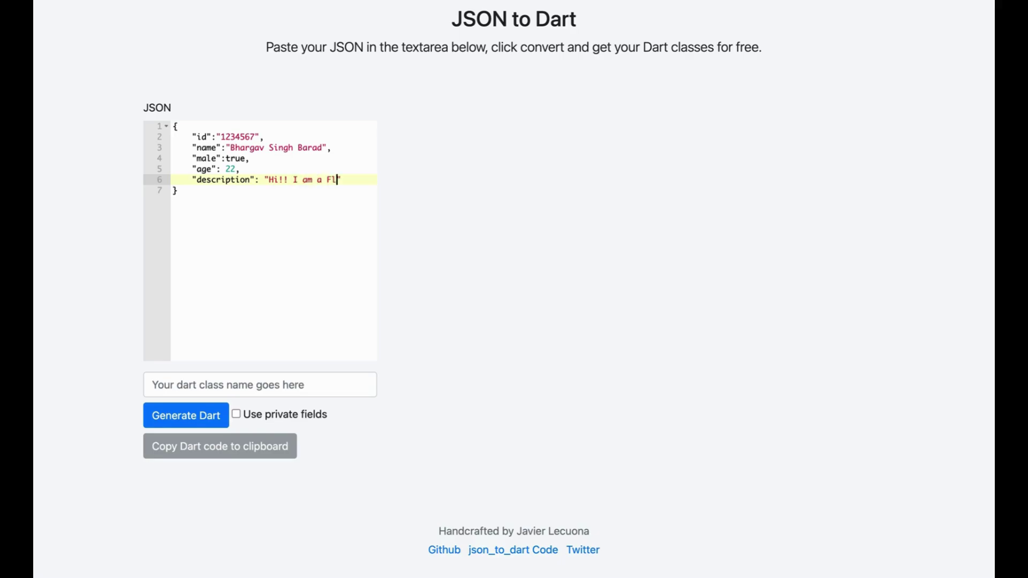
type("eveloper\",")
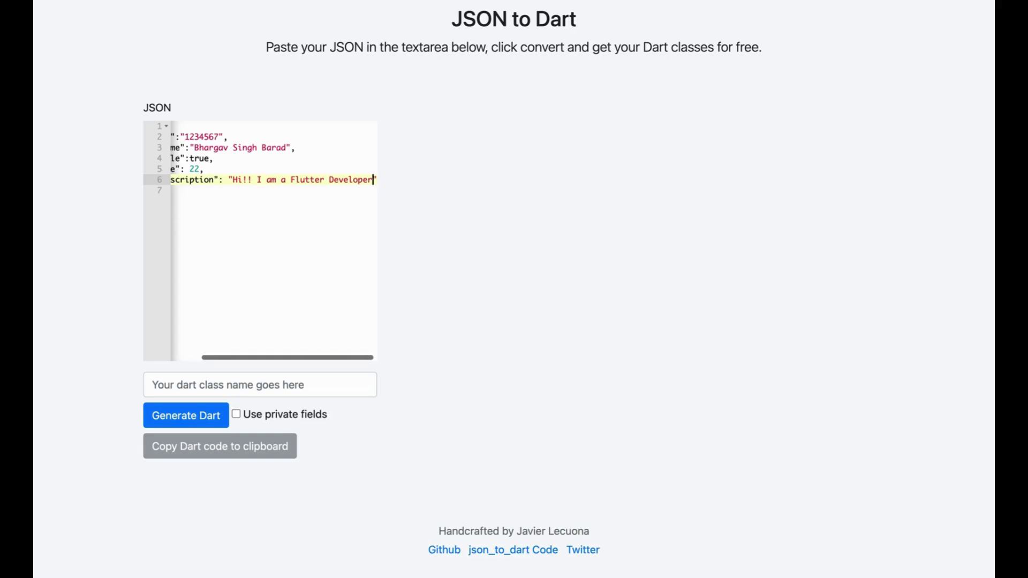
scroll(245, 252, "left", 2)
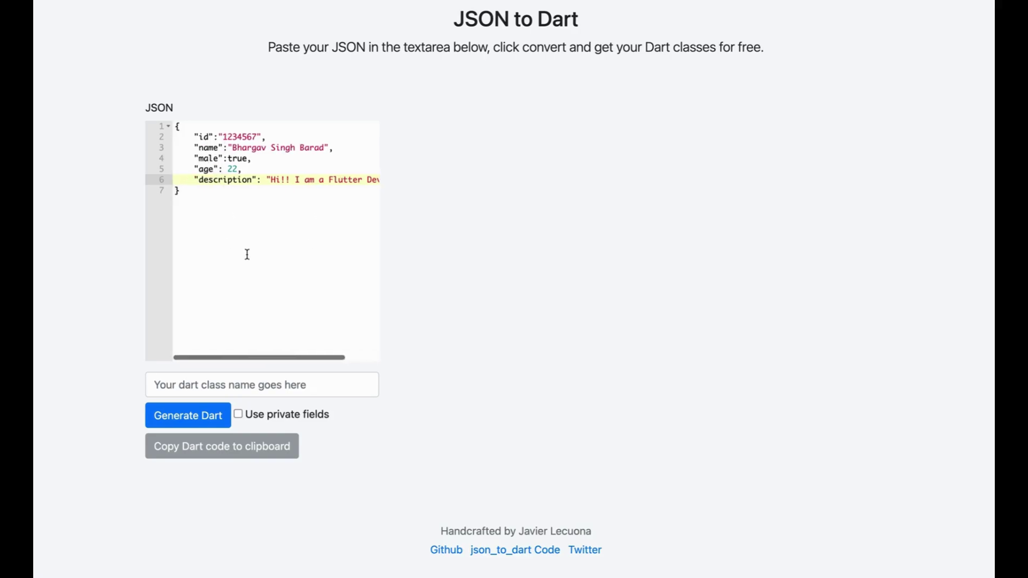
scroll(245, 252, "up", 3)
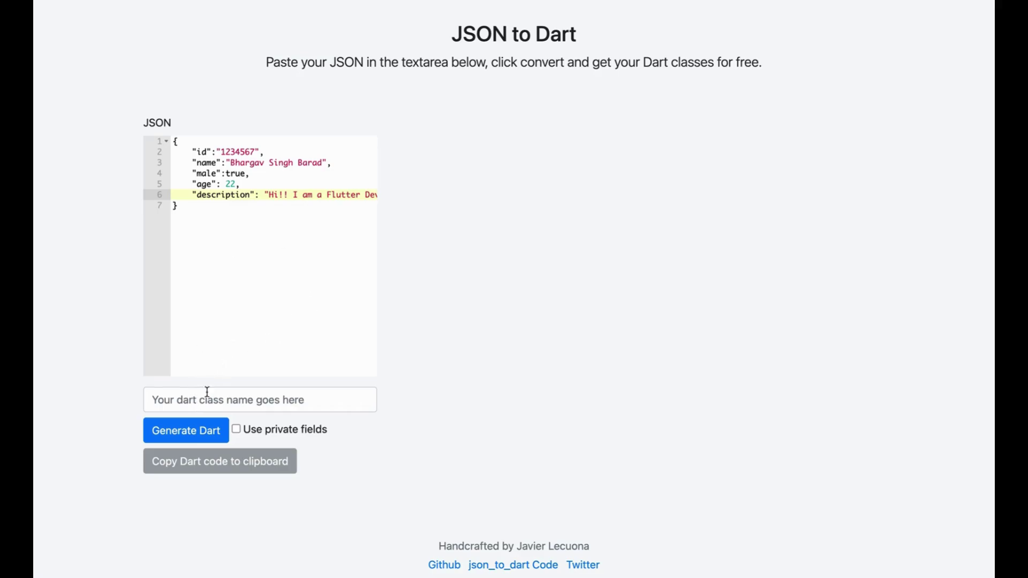
Name the Dart class User and generate it from the JSON
left_click(206, 398)
type("use")
key("BackSpace")
key("BackSpace")
key("BackSpace")
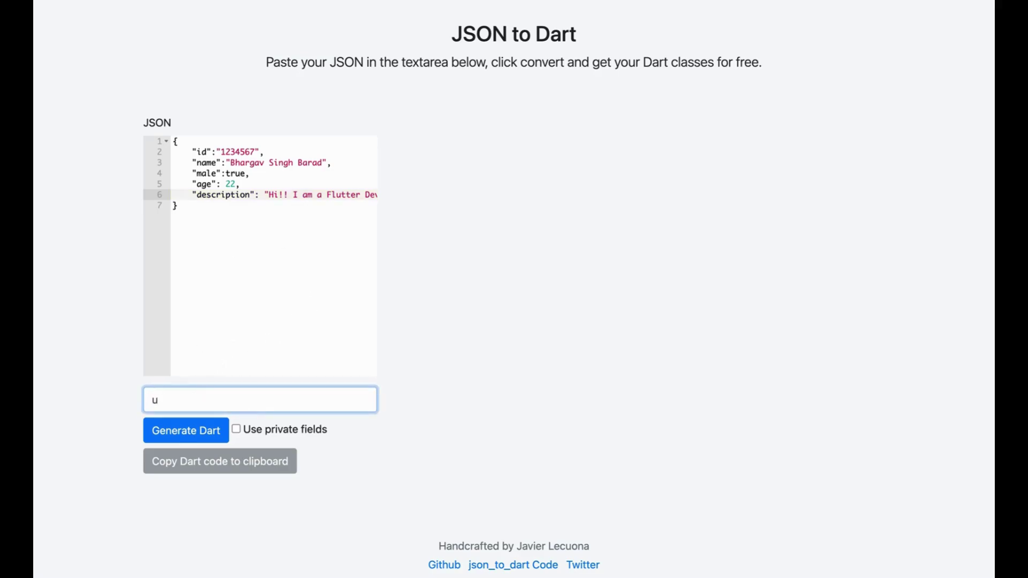
type("User")
left_click(198, 432)
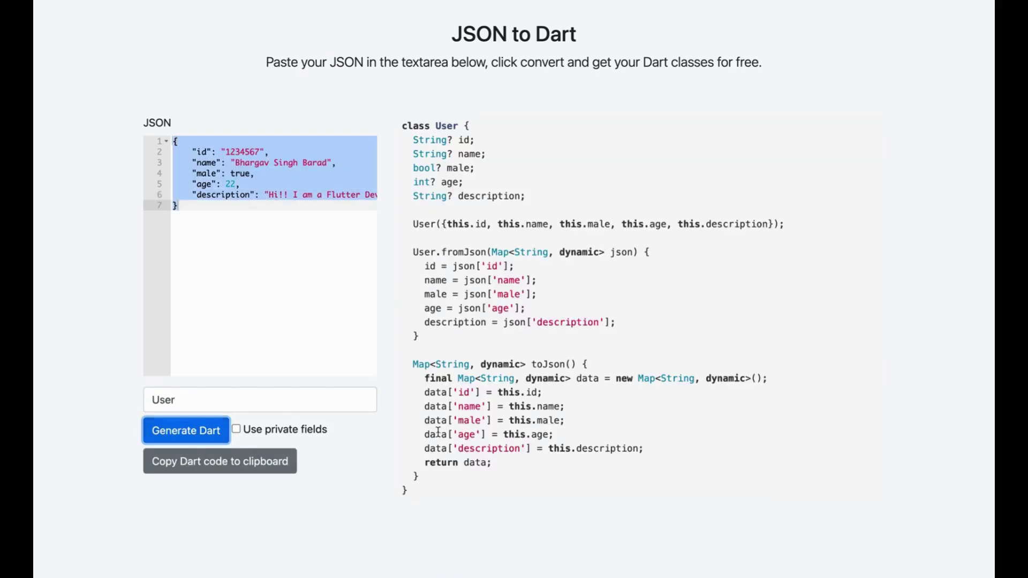
Regenerate the User class and copy the Dart code to the clipboard
left_click_drag(489, 489, 443, 353)
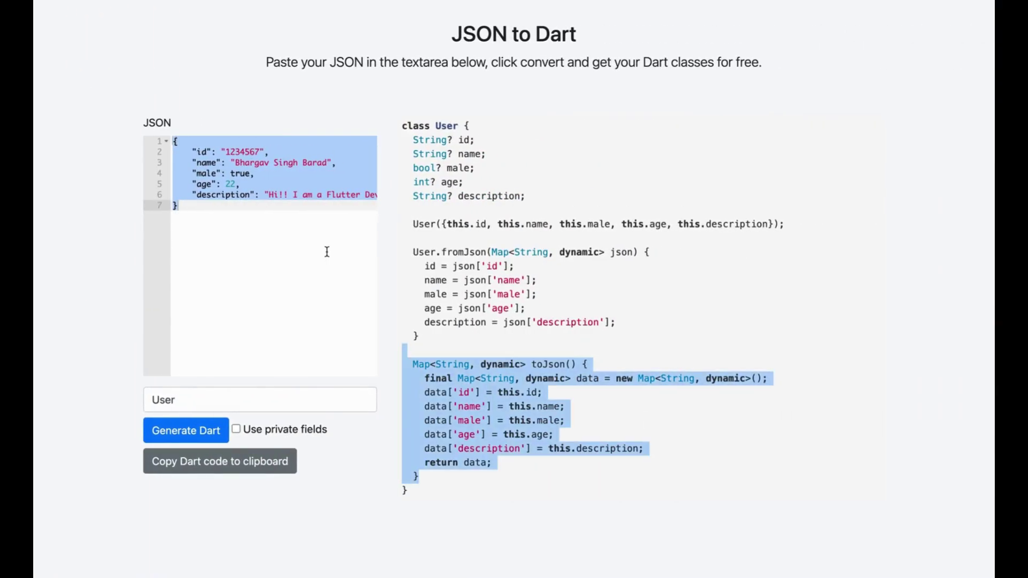
left_click(490, 558)
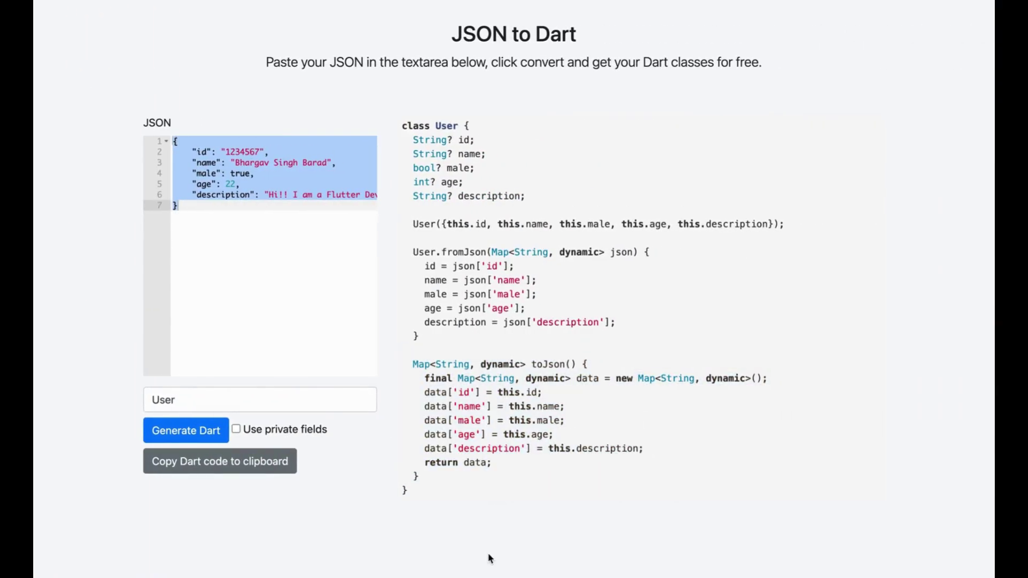
left_click(184, 432)
left_click(222, 468)
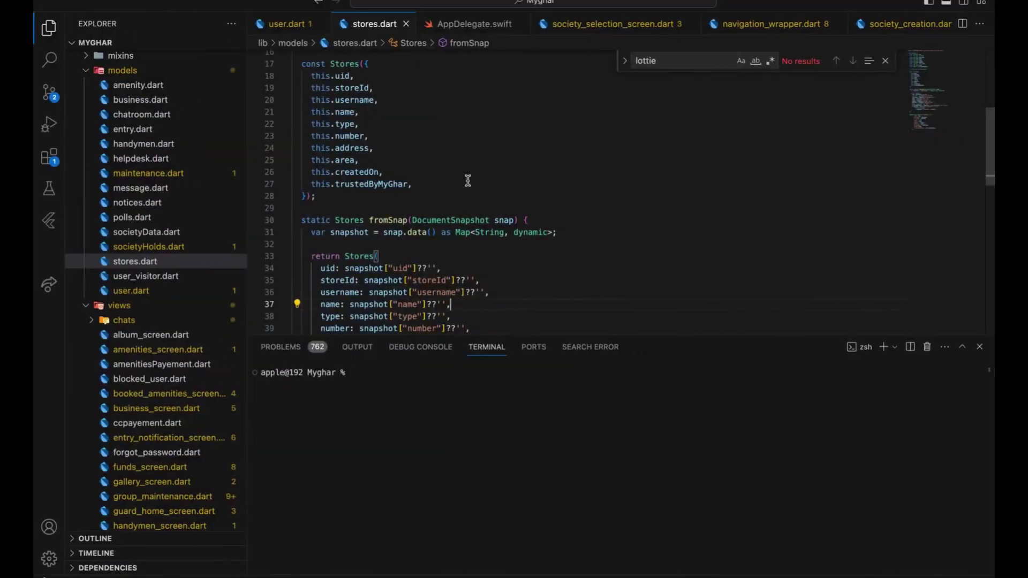
Paste the copied User class over all of stores.dart, then undo the last edit
key("super+a")
key("super+v")
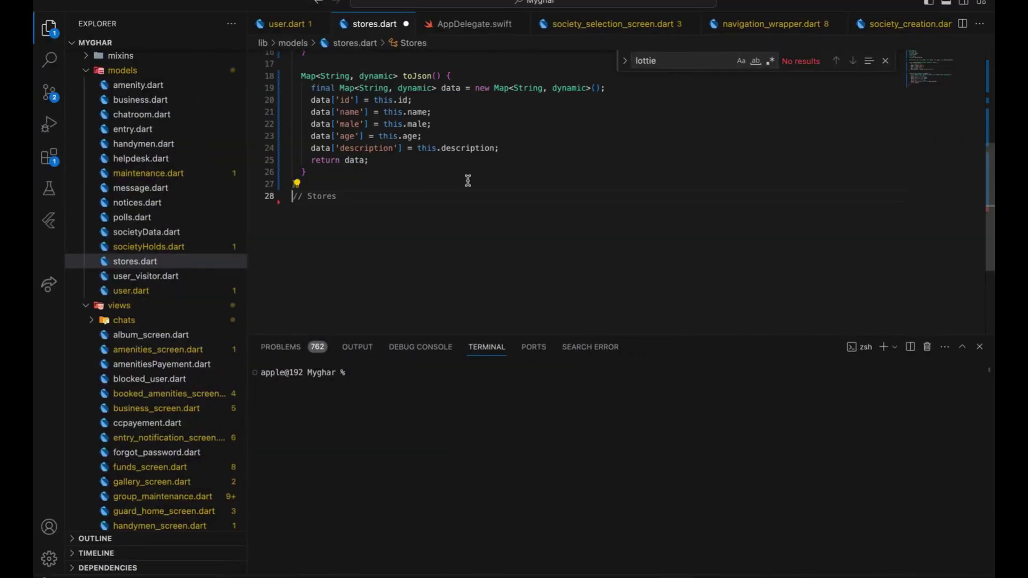
scroll(467, 180, "up", 5)
scroll(467, 180, "down", 5)
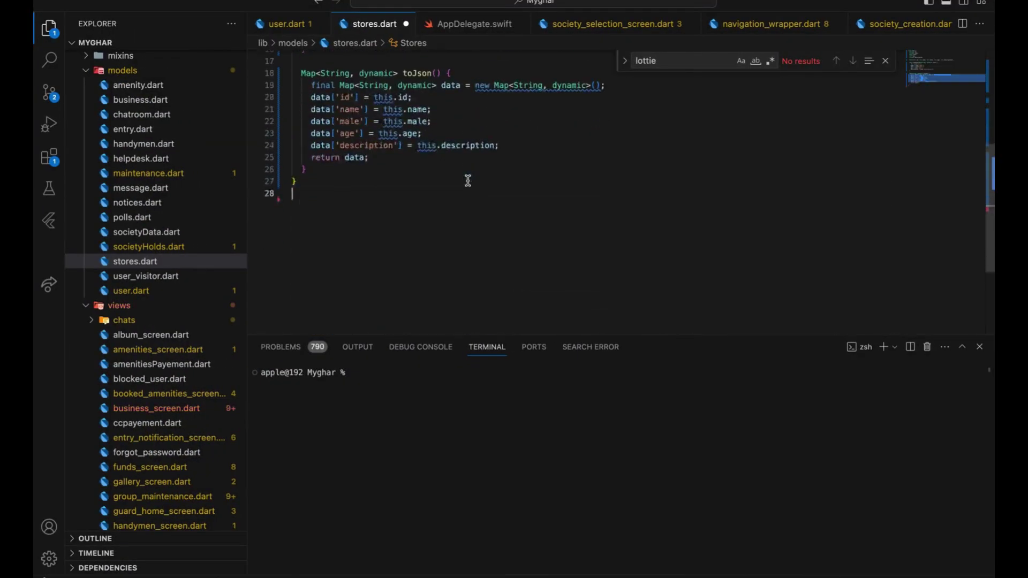
scroll(467, 181, "up", 5)
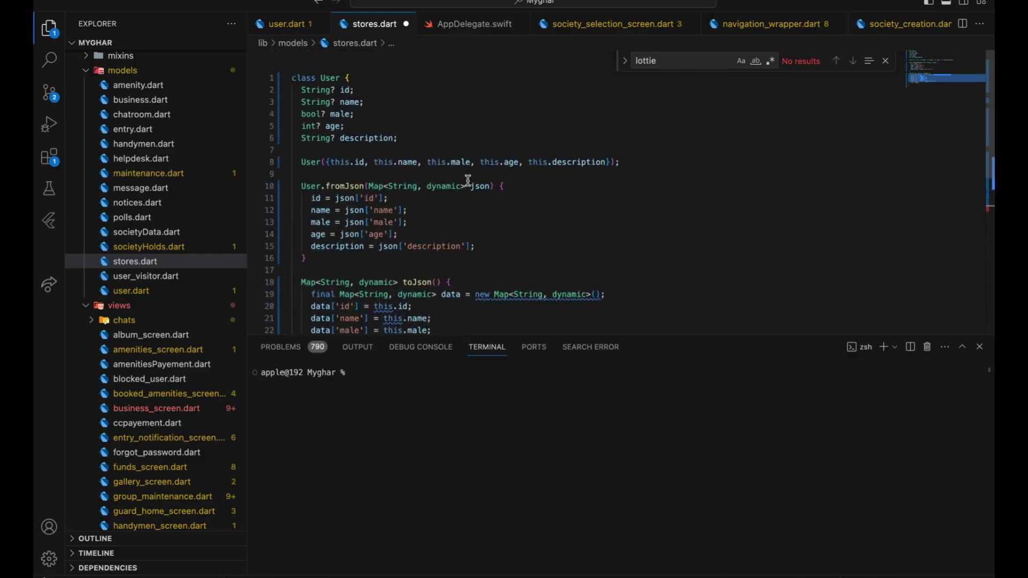
key("super+z")
scroll(468, 181, "up", 5)
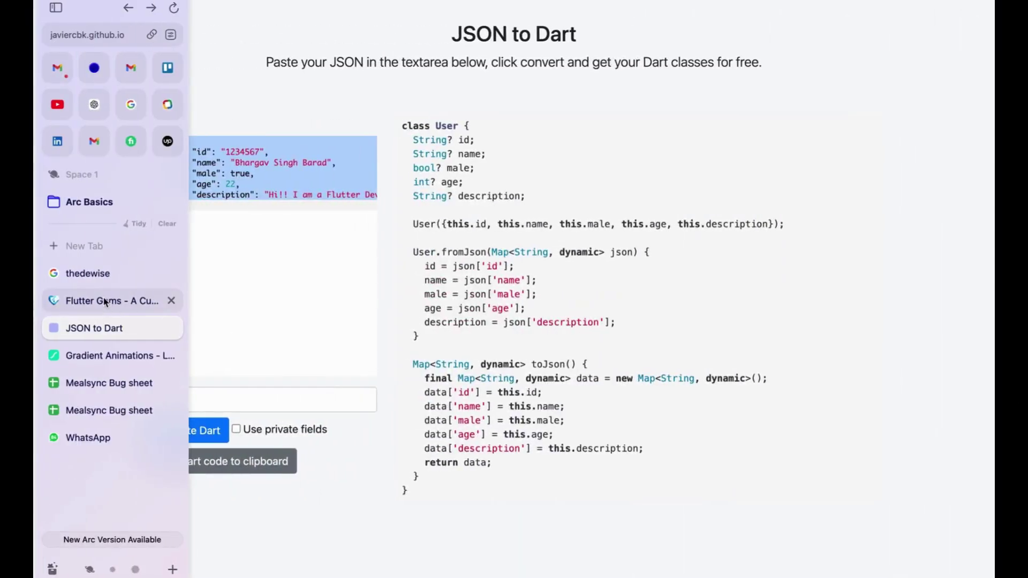
Switch to Flutter Gems and highlight the intro text about 6000+ curated Dart packages
left_click(106, 300)
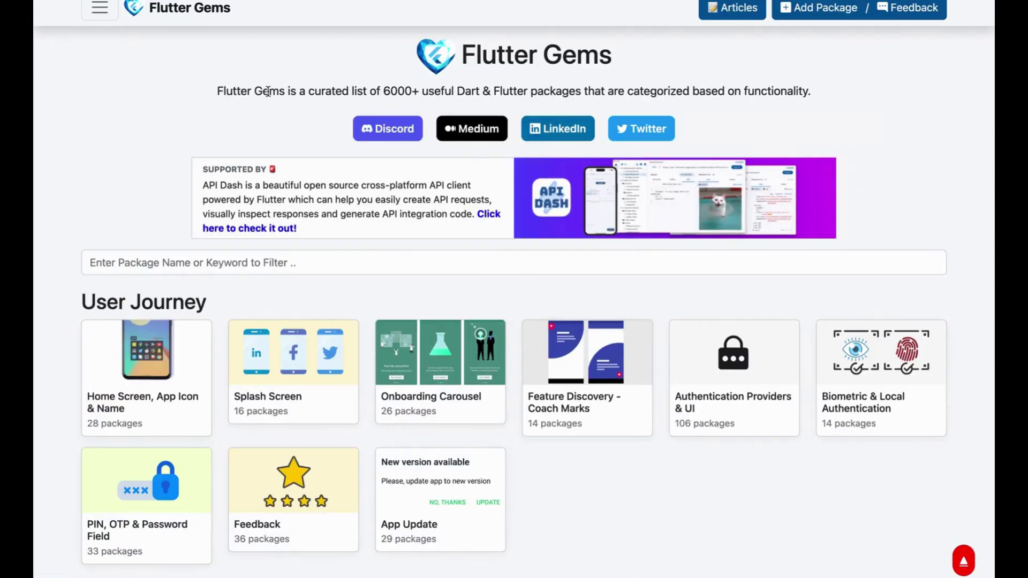
double_click(314, 90)
left_click_drag(368, 89, 853, 90)
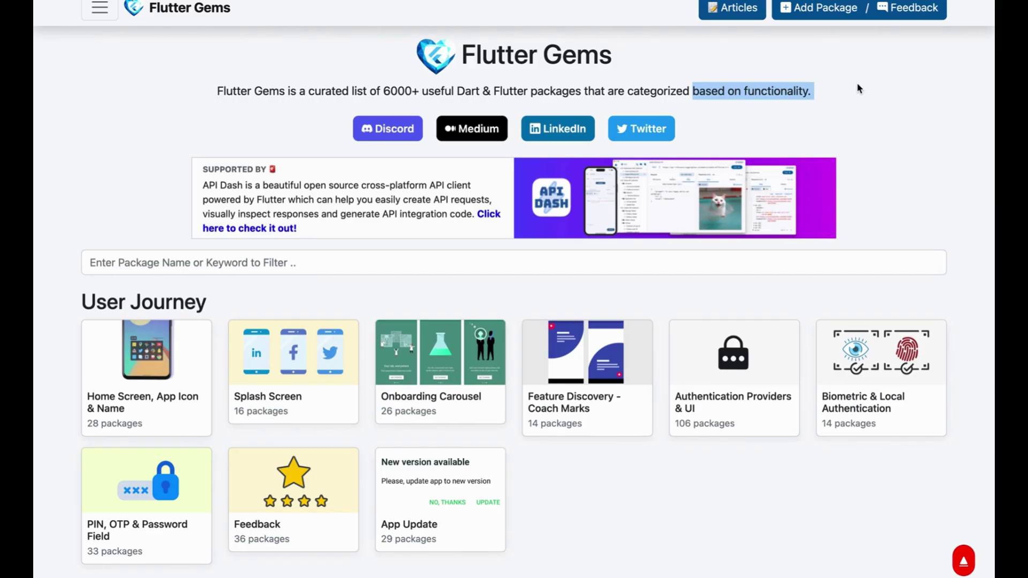
left_click_drag(383, 95, 467, 94)
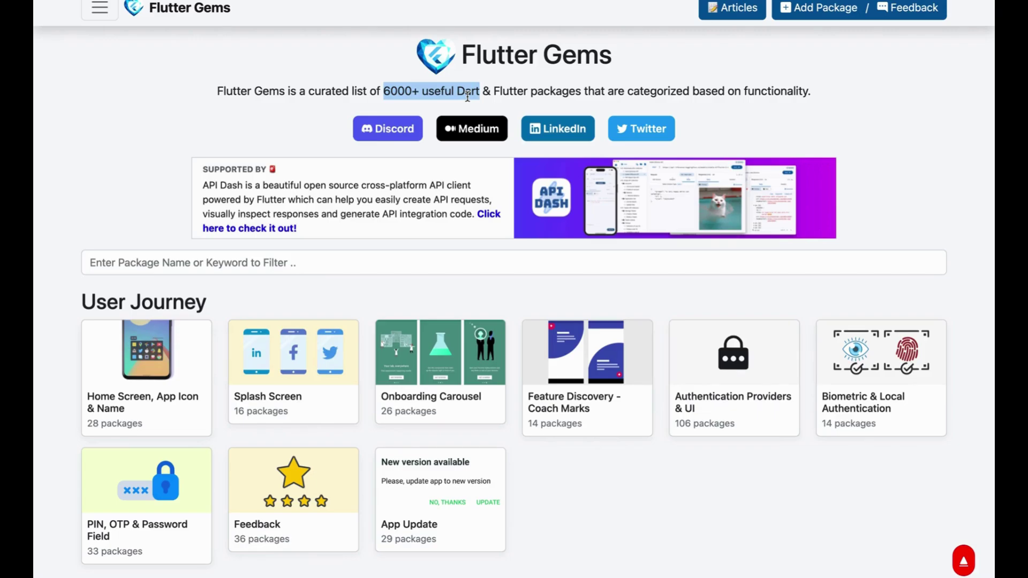
Scroll through the package category sections down to Multimedia
scroll(452, 267, "down", 15)
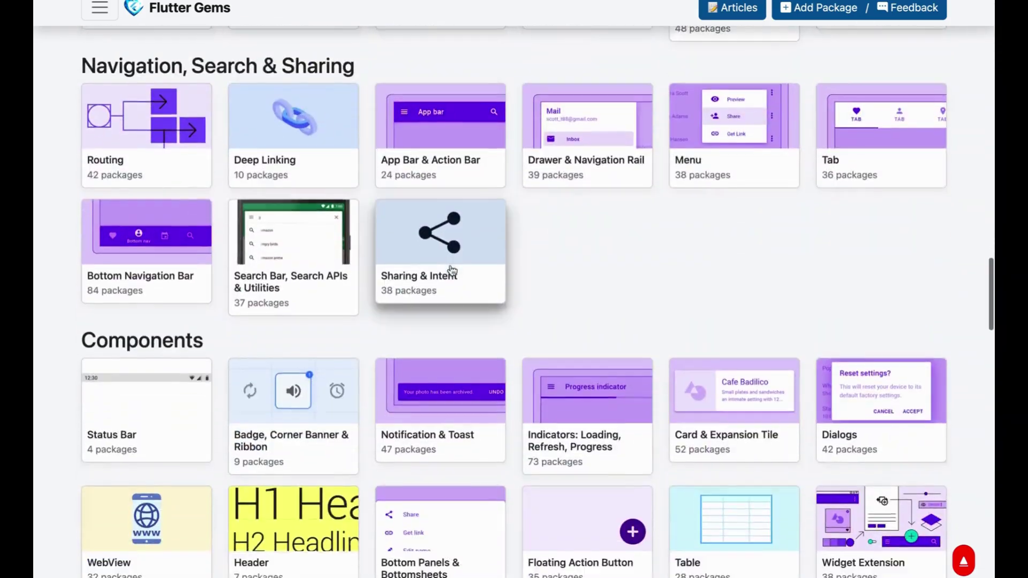
scroll(452, 269, "up", 10)
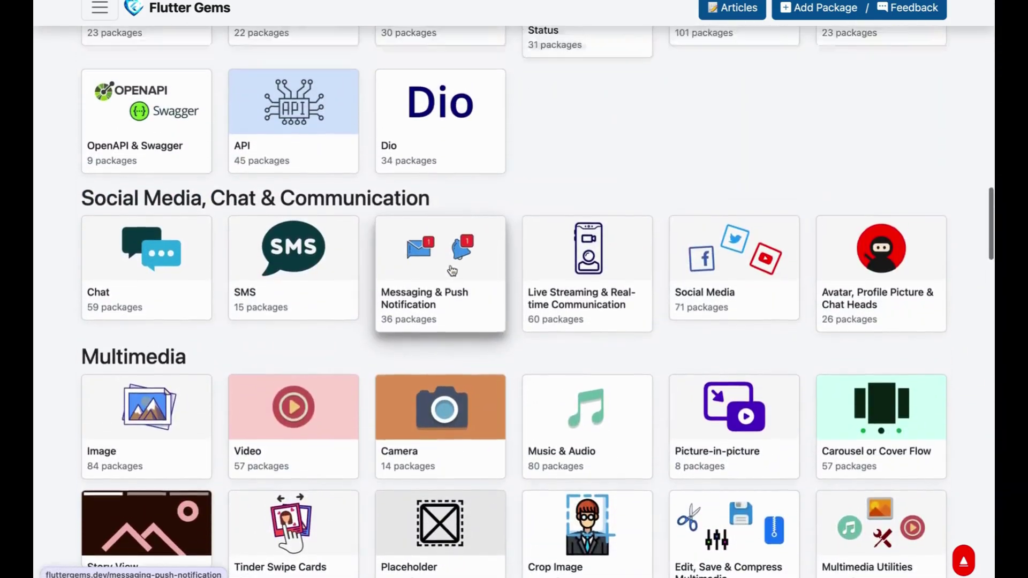
scroll(453, 270, "up", 5)
scroll(451, 268, "down", 20)
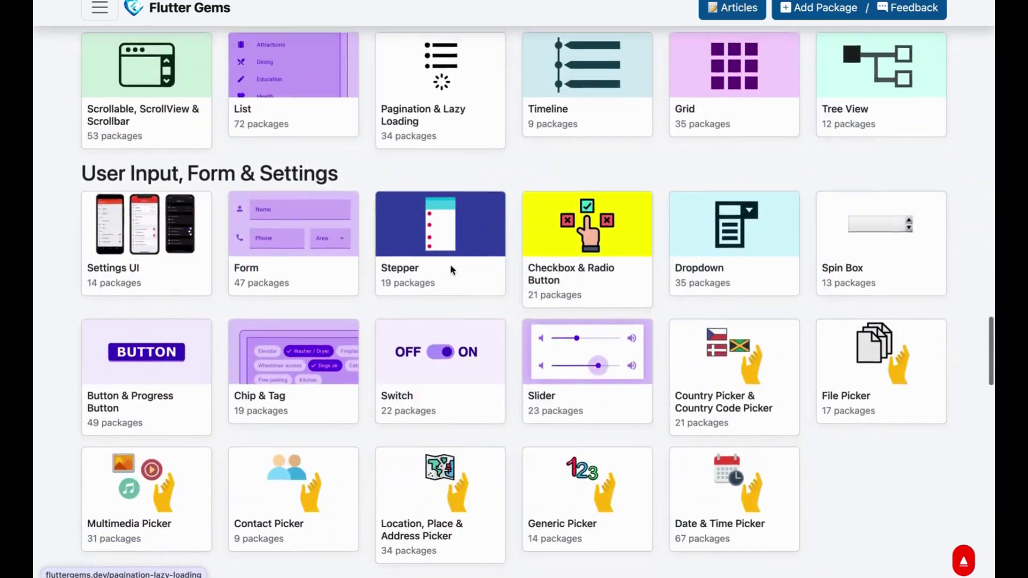
scroll(451, 267, "down", 9)
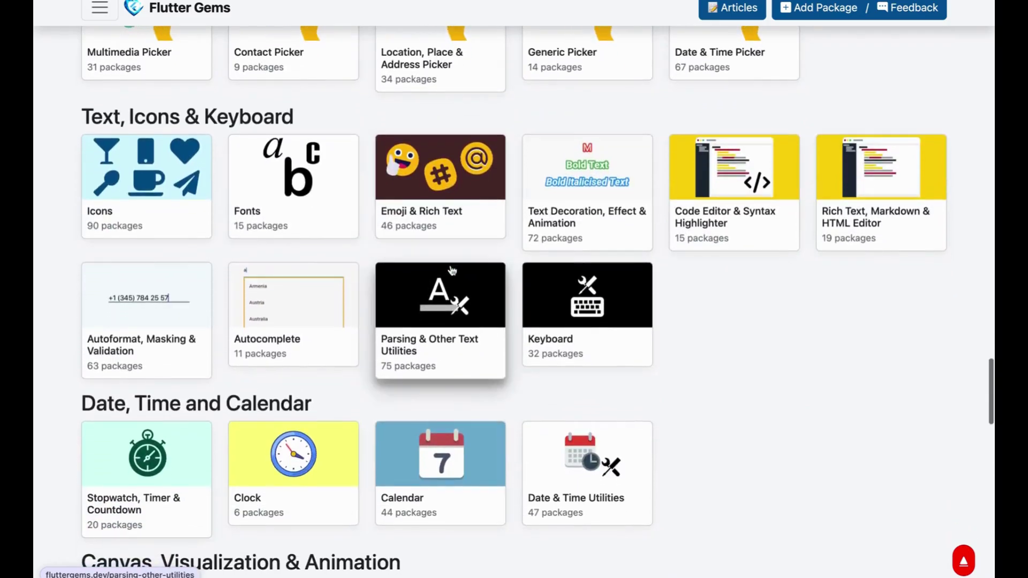
scroll(452, 270, "down", 10)
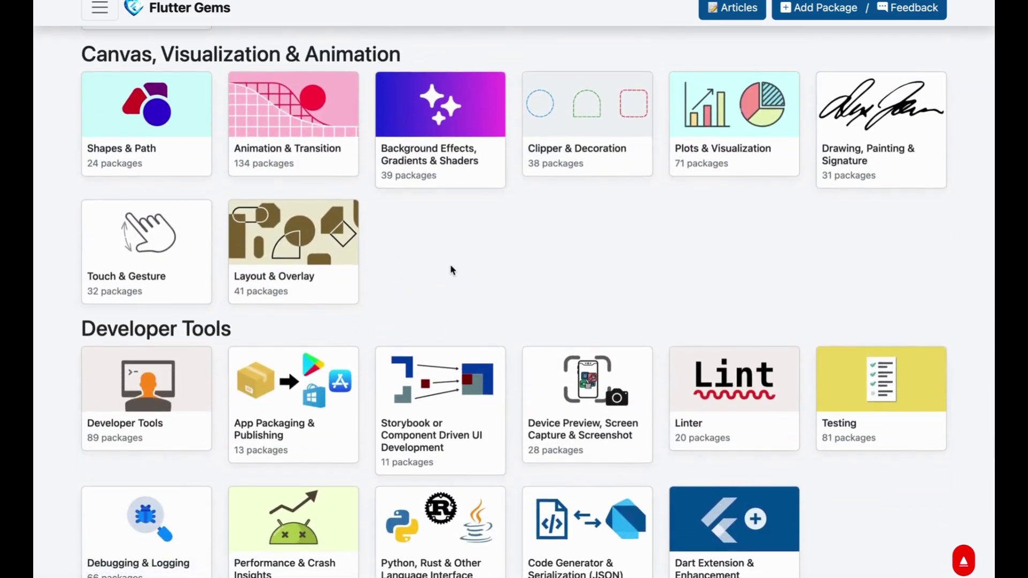
scroll(449, 264, "down", 10)
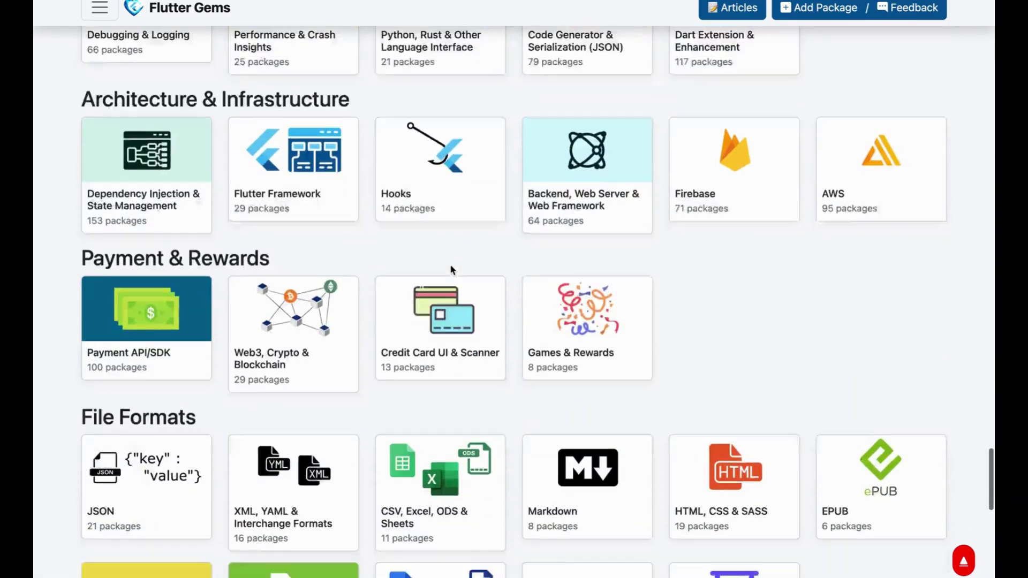
scroll(450, 264, "down", 10)
scroll(450, 265, "up", 7)
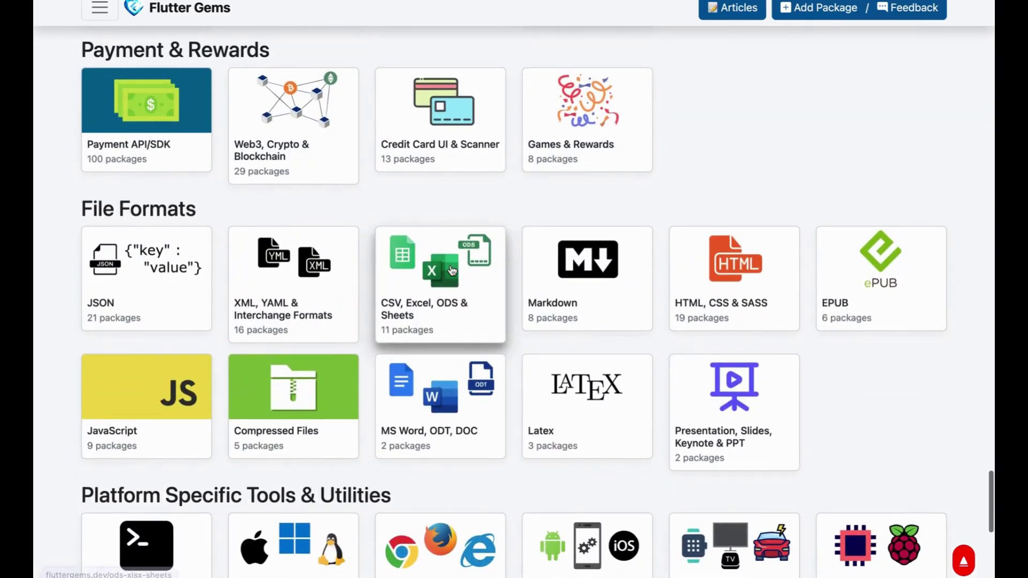
scroll(452, 270, "up", 20)
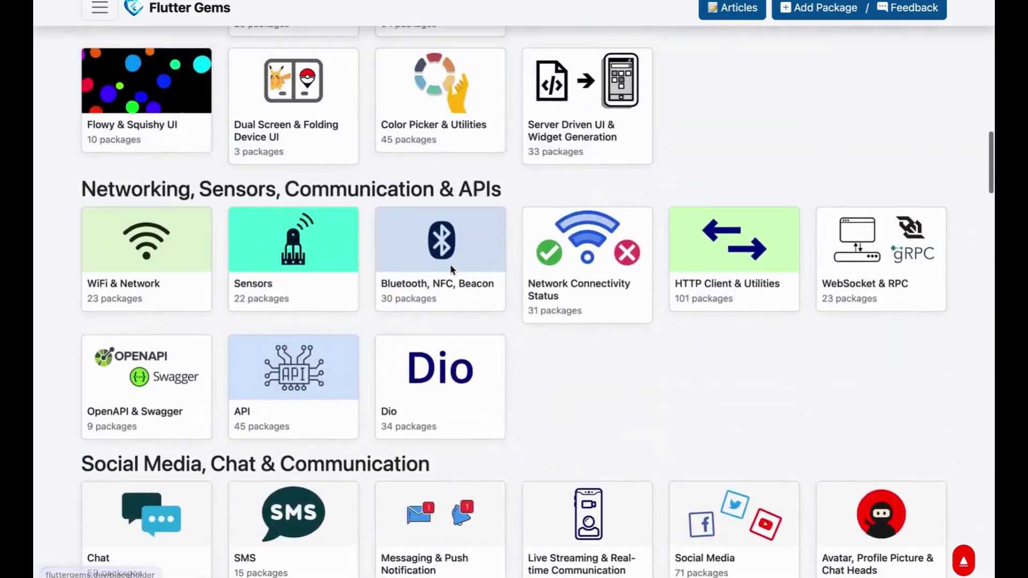
scroll(449, 264, "down", 9)
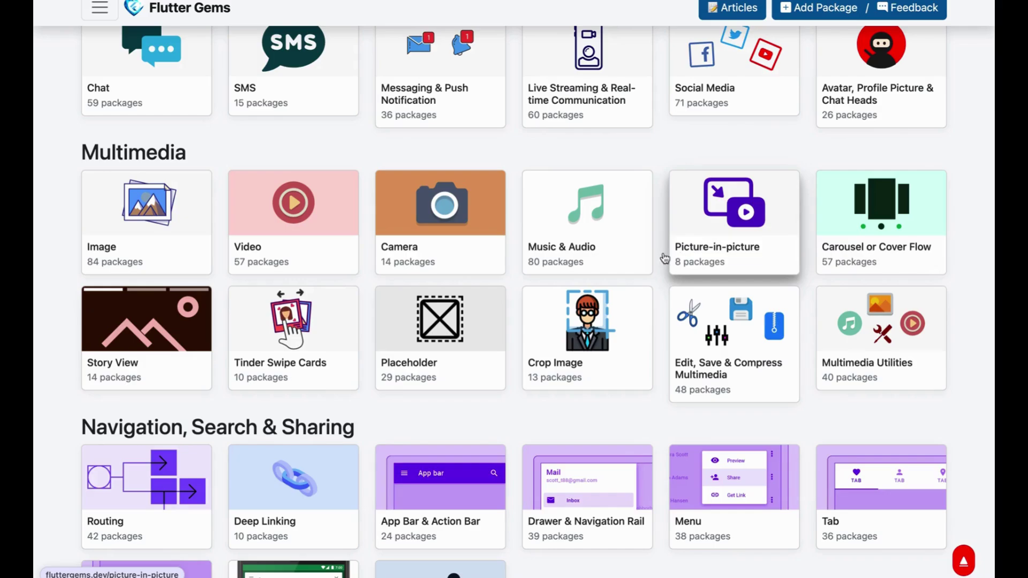
Open the Video packages category, scroll to its bottom, then return to the categories overview
left_click(301, 199)
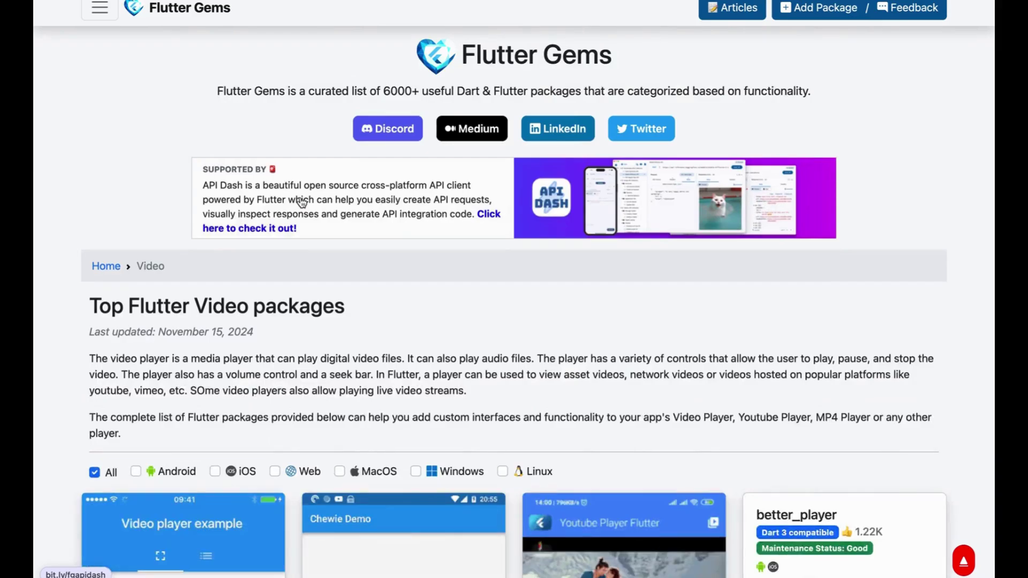
scroll(599, 271, "down", 2)
scroll(599, 272, "down", 4)
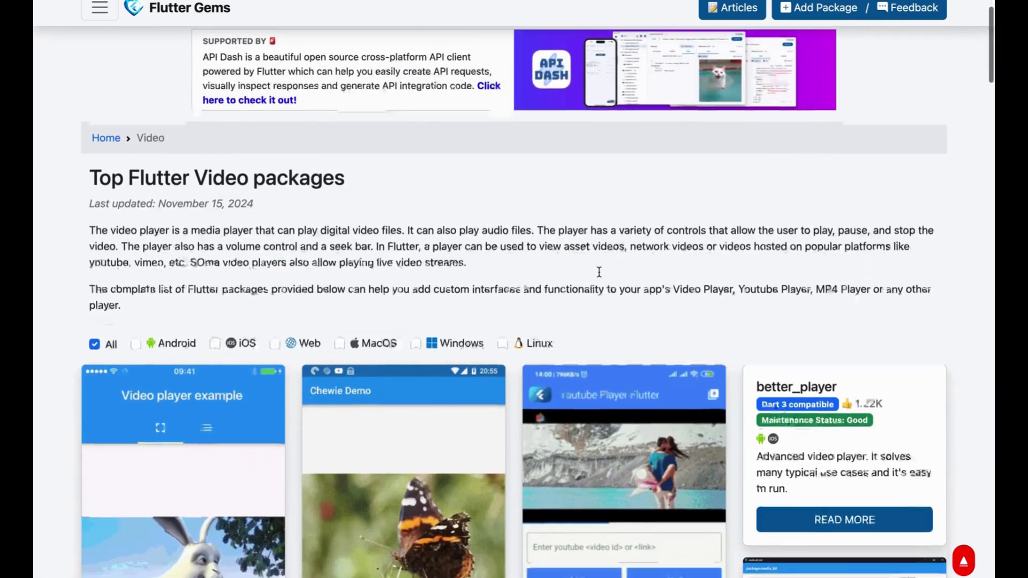
scroll(600, 275, "down", 2)
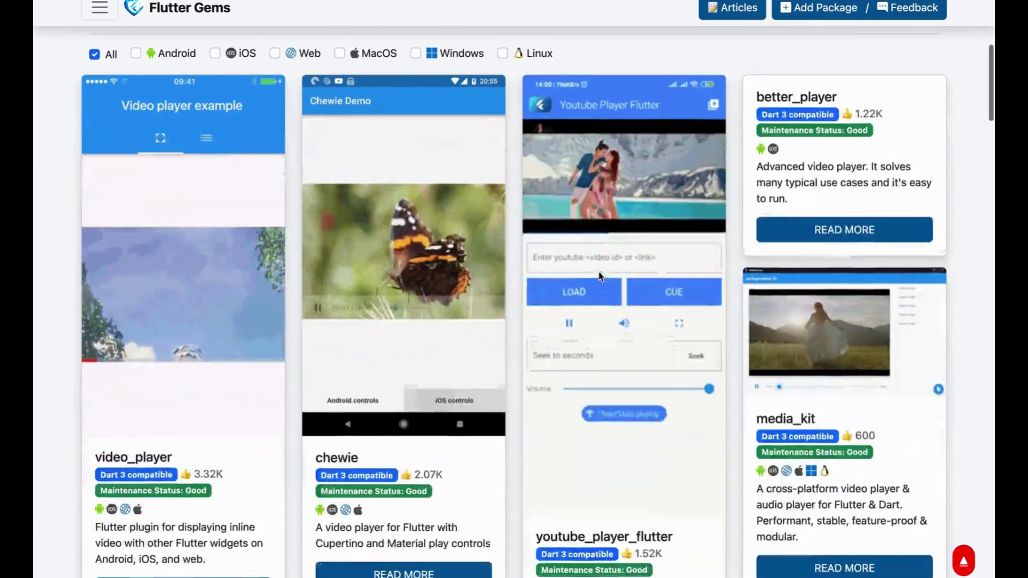
scroll(600, 276, "down", 2)
scroll(599, 271, "down", 3)
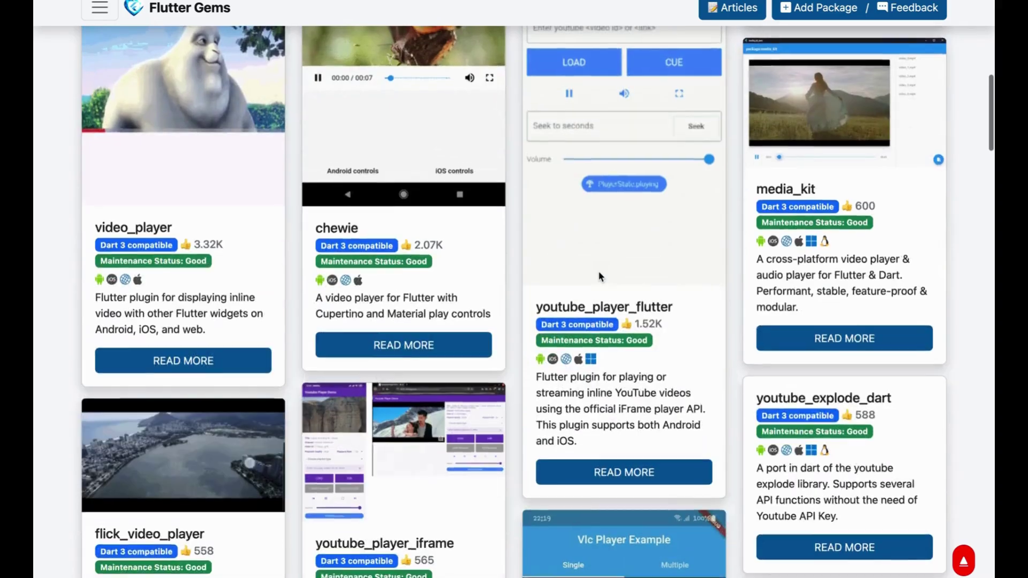
scroll(599, 272, "down", 2)
scroll(599, 271, "down", 9)
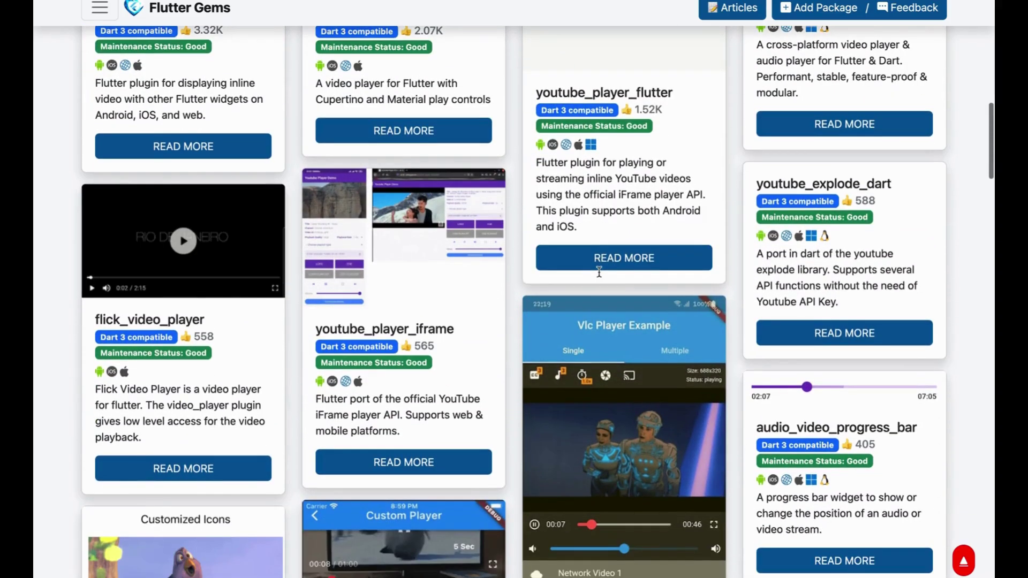
scroll(599, 271, "down", 16)
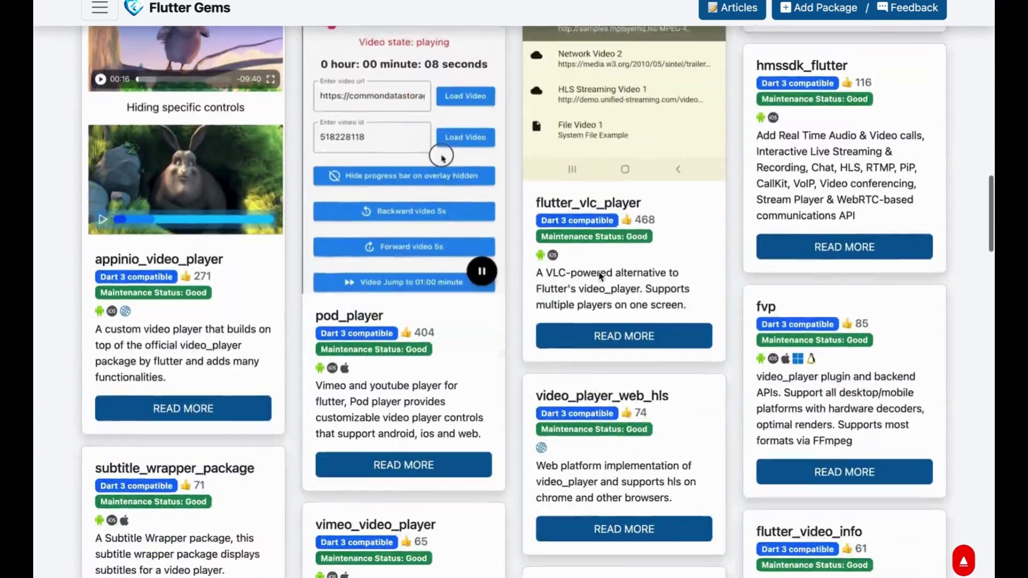
scroll(601, 276, "down", 8)
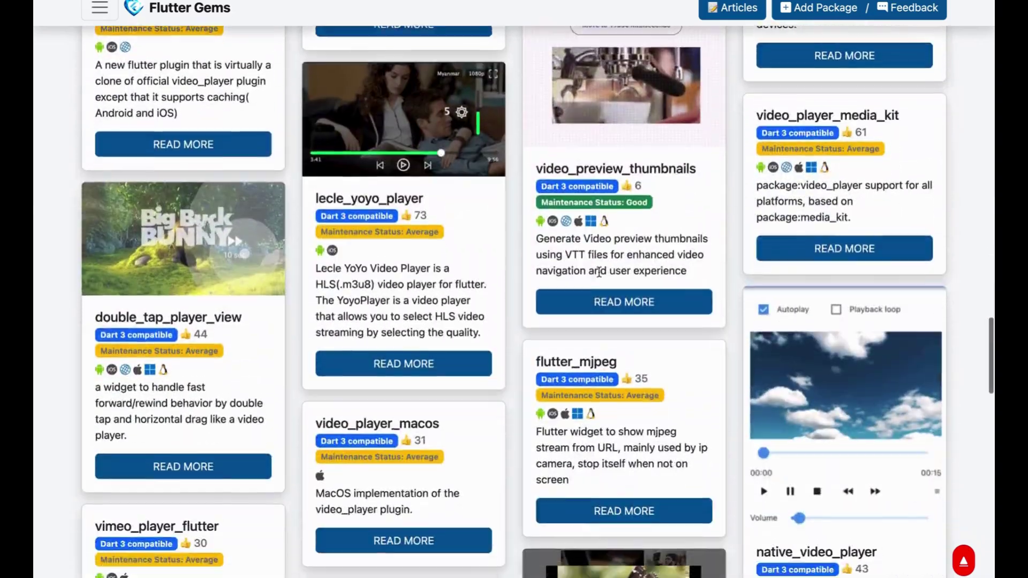
scroll(600, 276, "down", 11)
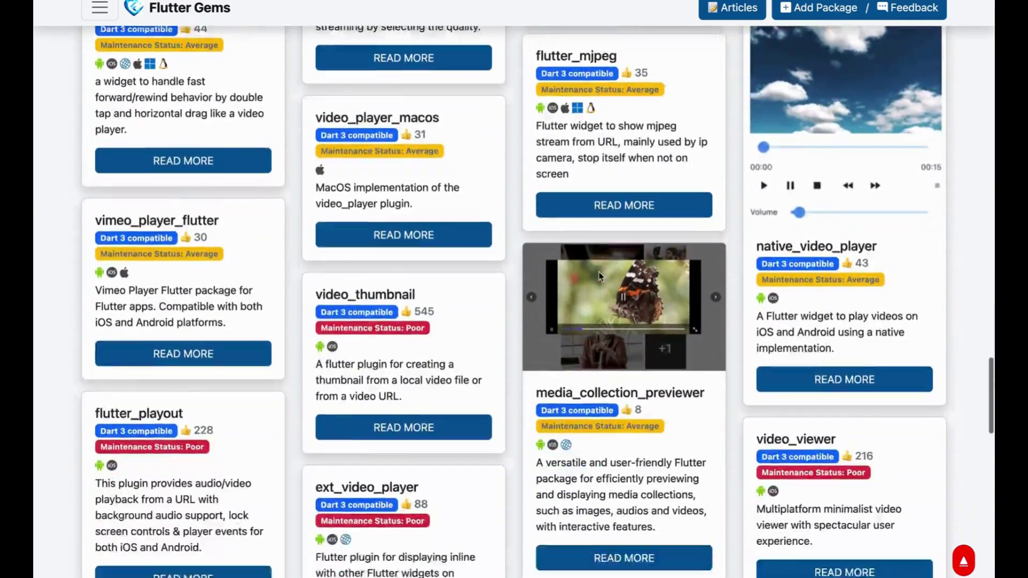
scroll(601, 277, "down", 9)
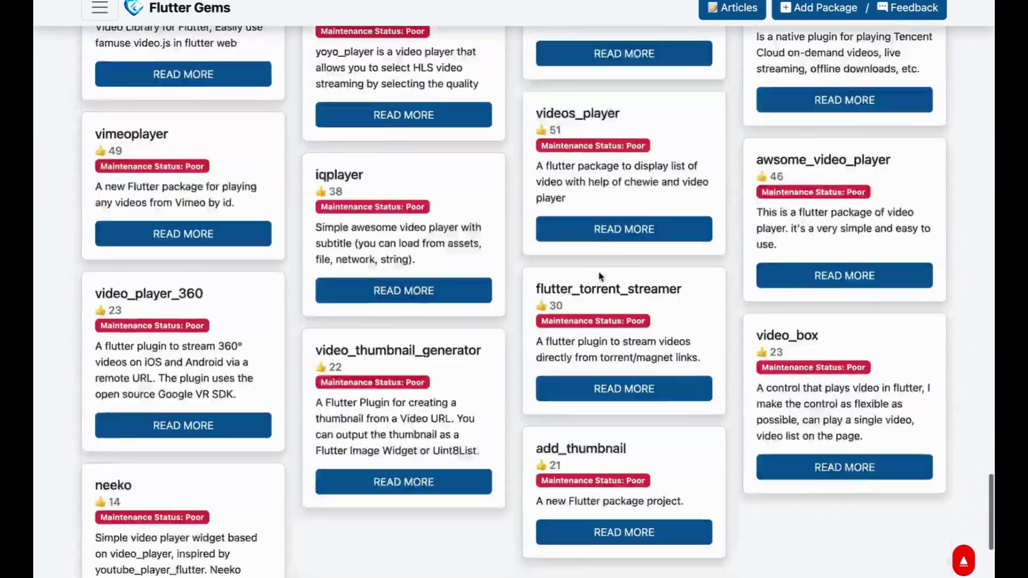
key("alt+Left")
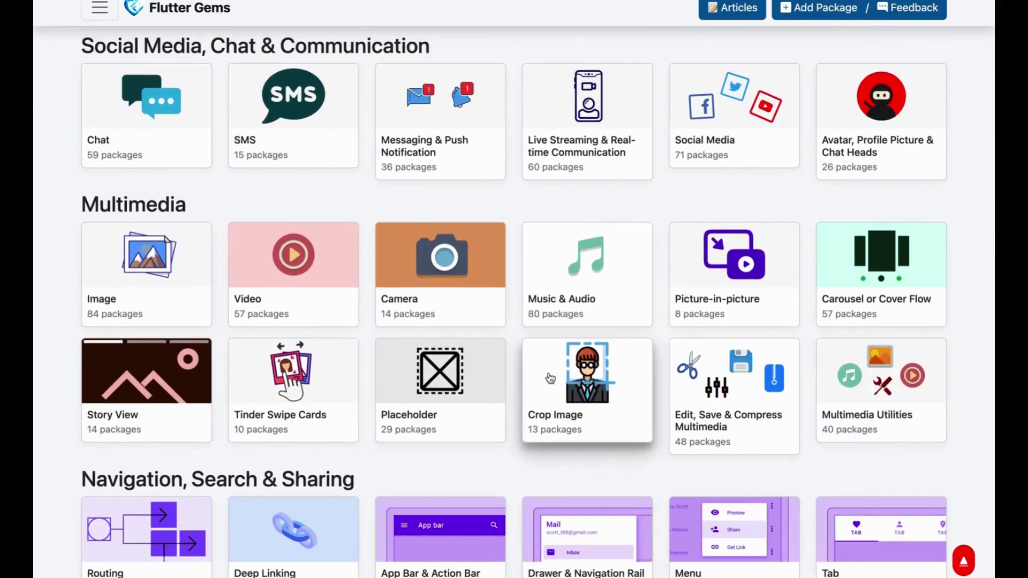
left_click(598, 384)
scroll(597, 380, "down", 12)
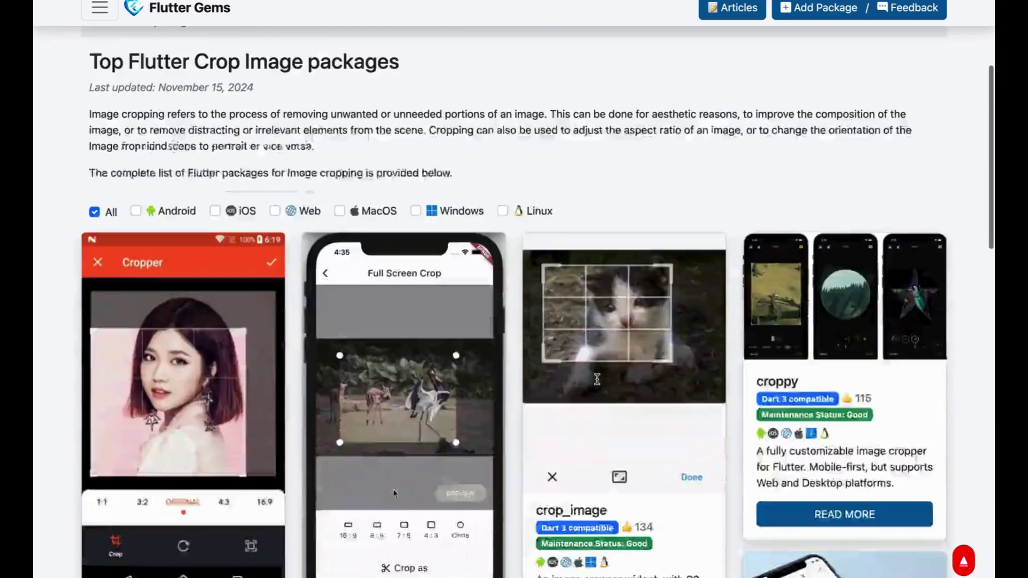
scroll(598, 384, "down", 10)
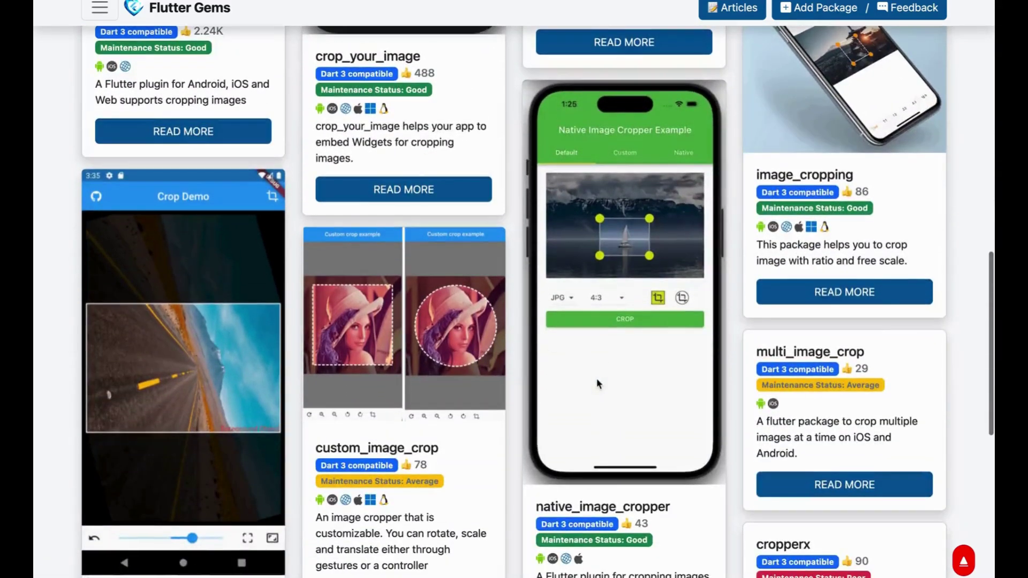
scroll(598, 383, "left", 5)
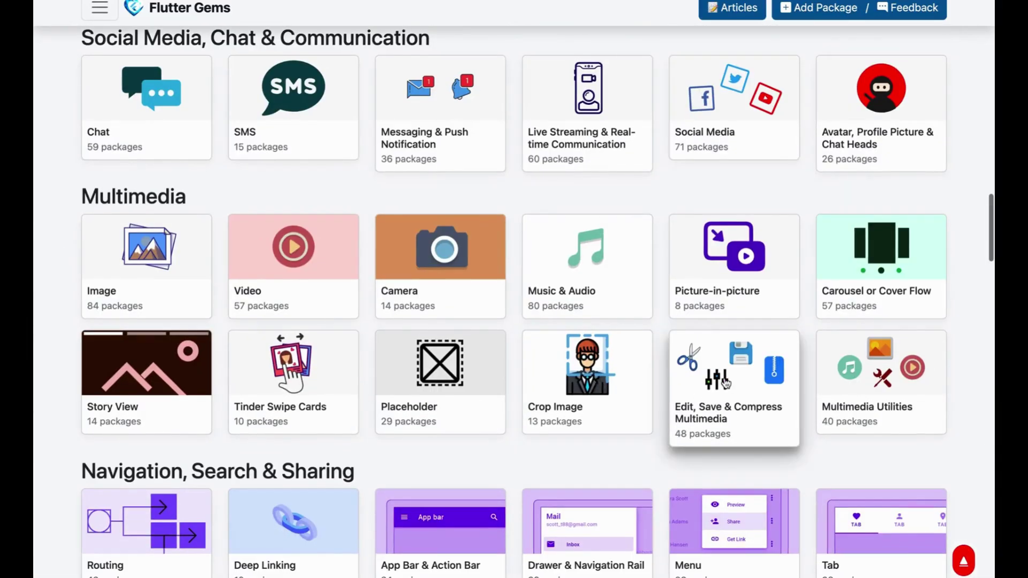
left_click(724, 377)
scroll(724, 377, "down", 6)
scroll(725, 383, "down", 5)
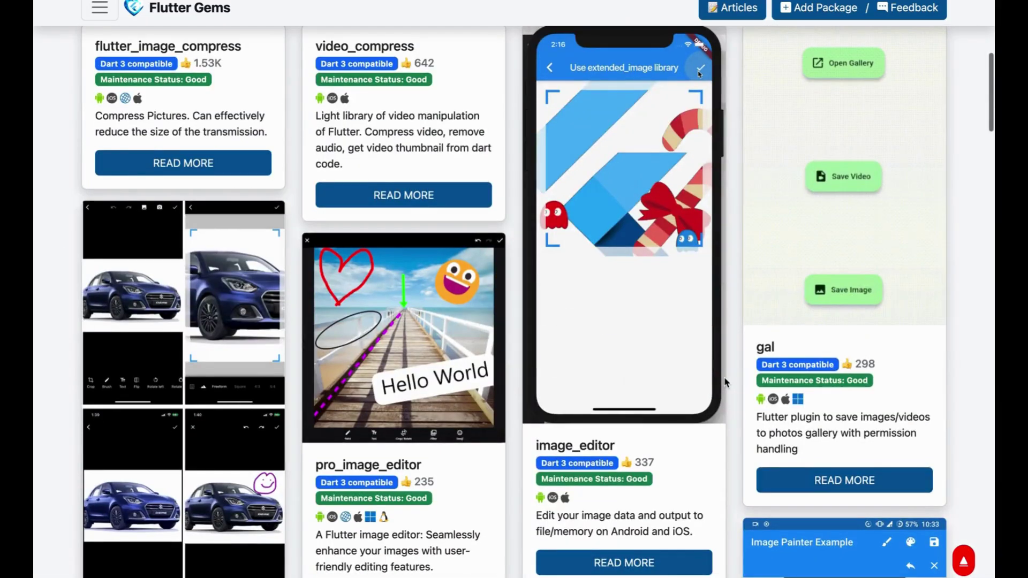
scroll(725, 382, "down", 6)
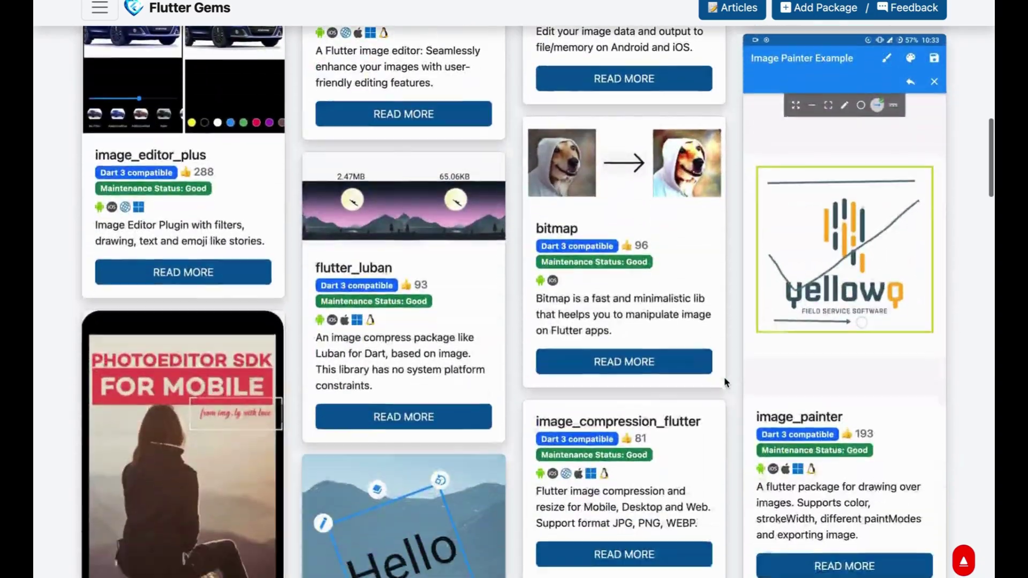
scroll(725, 382, "down", 8)
scroll(725, 381, "down", 8)
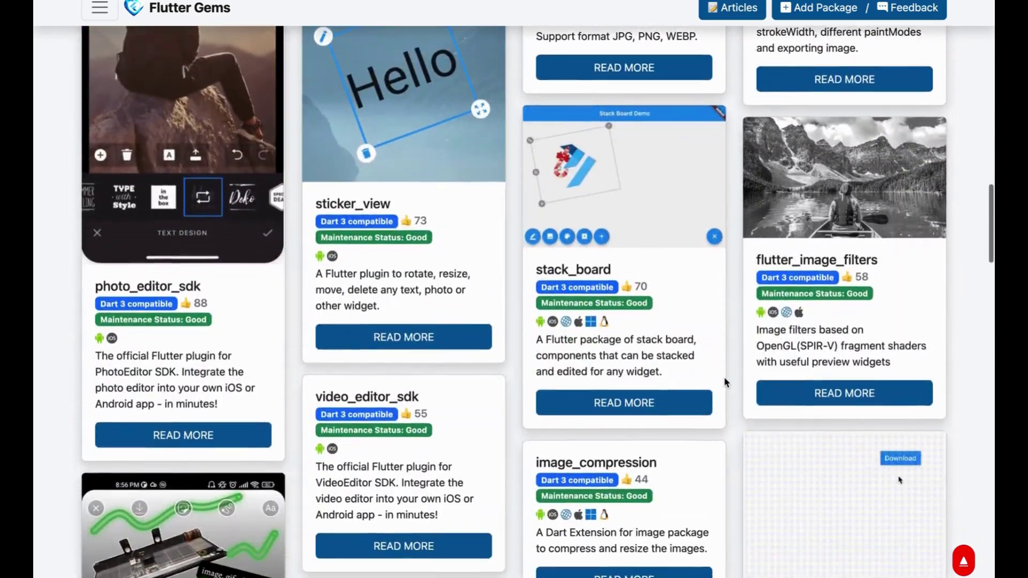
scroll(725, 381, "down", 9)
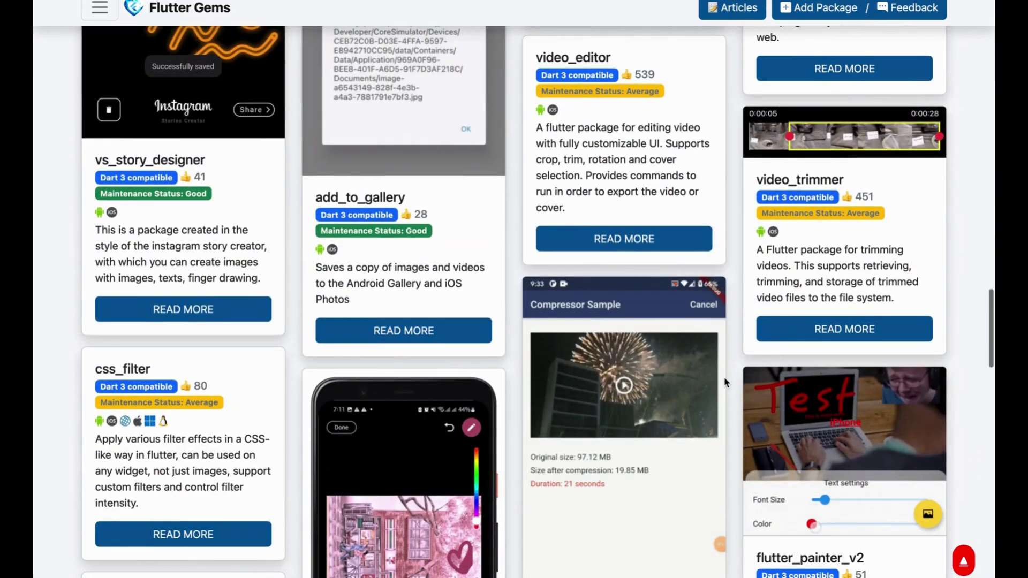
scroll(724, 380, "down", 1)
scroll(936, 292, "up", 5)
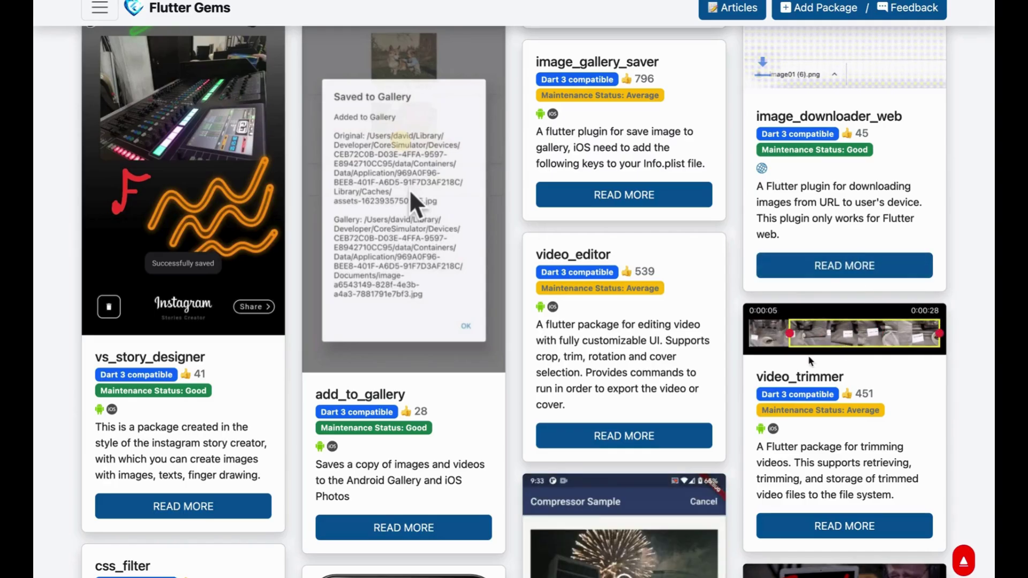
scroll(810, 361, "down", 8)
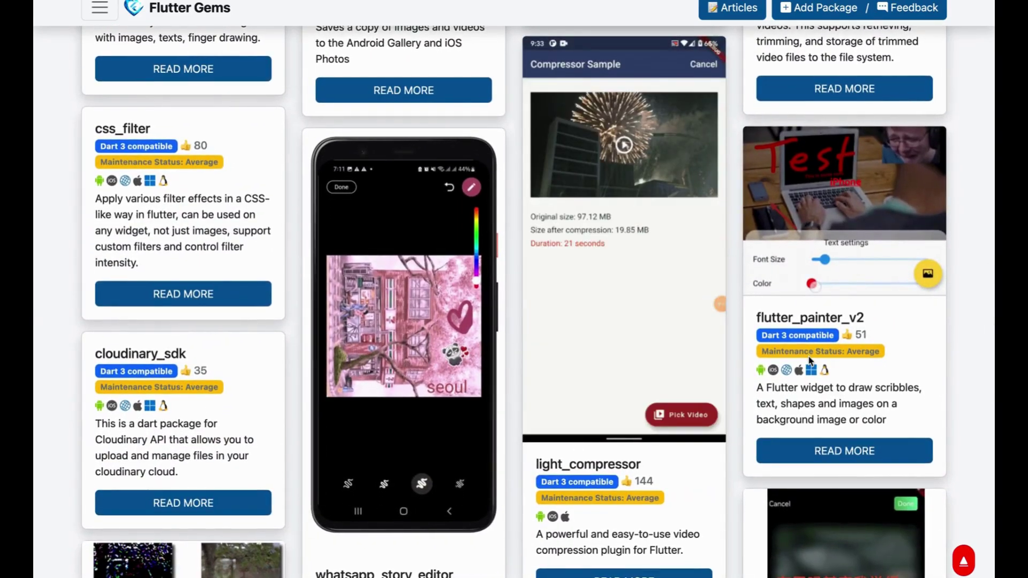
scroll(573, 371, "left", 2)
scroll(574, 371, "left", 2)
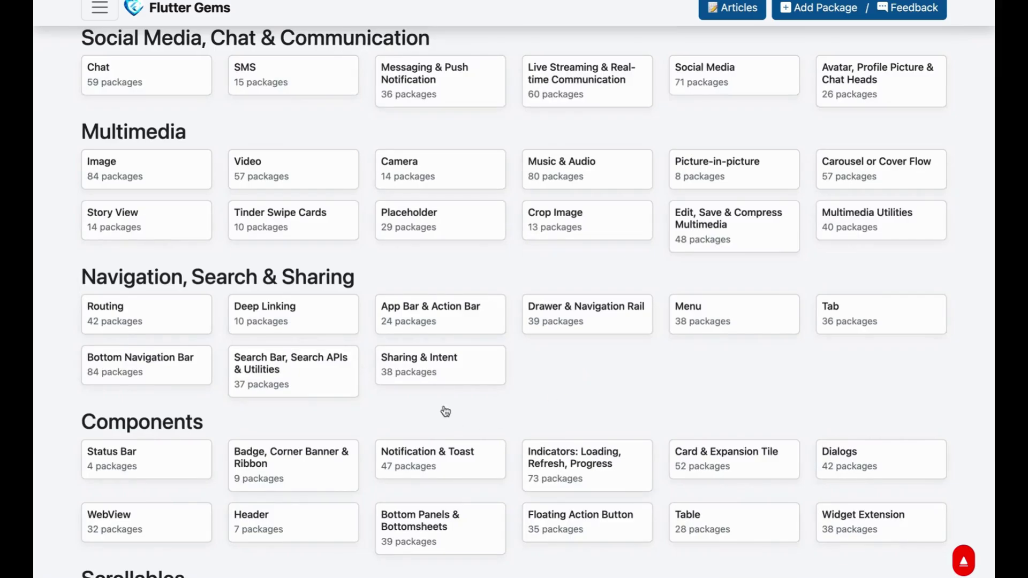
scroll(443, 413, "down", 3)
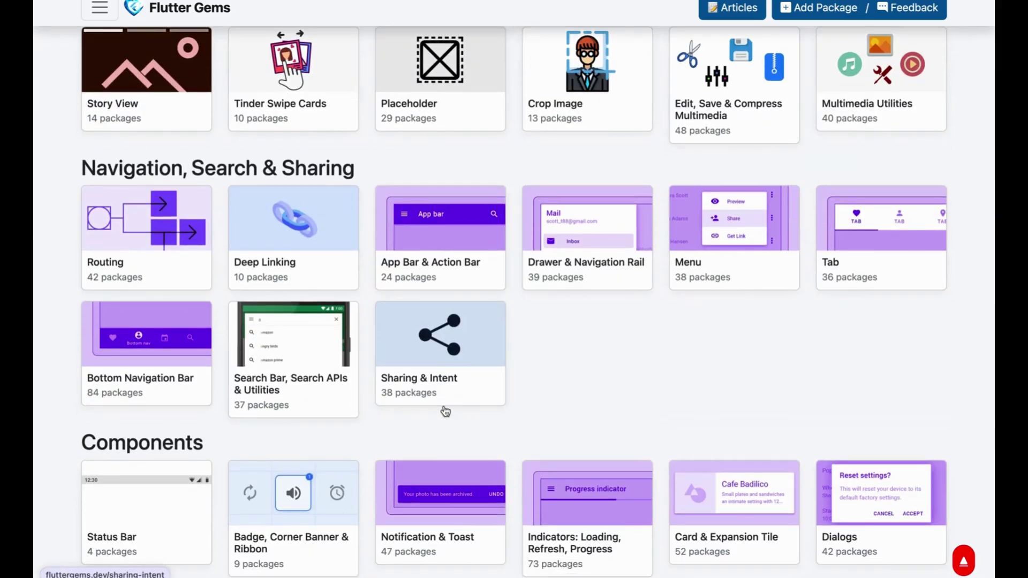
scroll(445, 411, "down", 10)
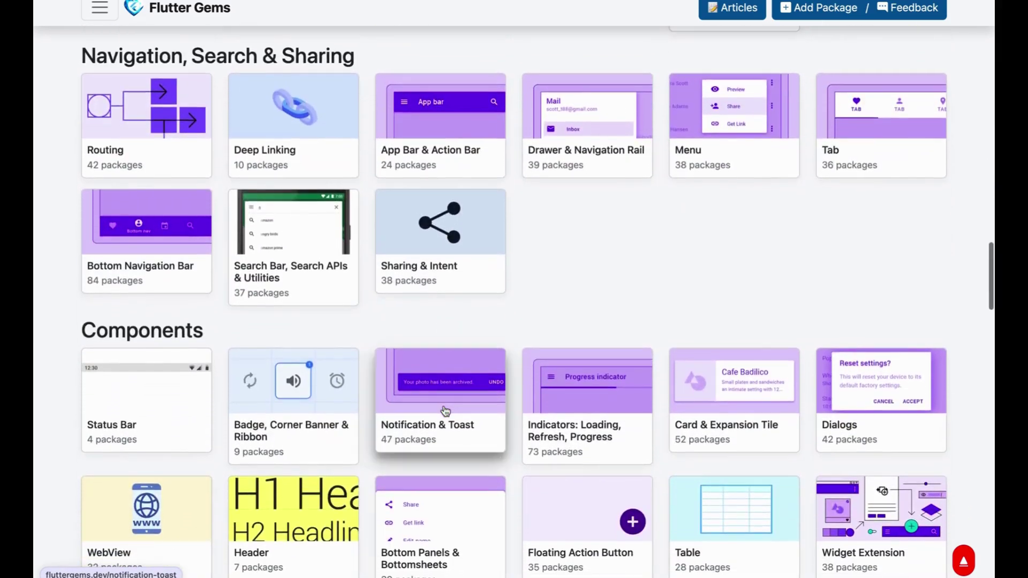
scroll(445, 411, "up", 8)
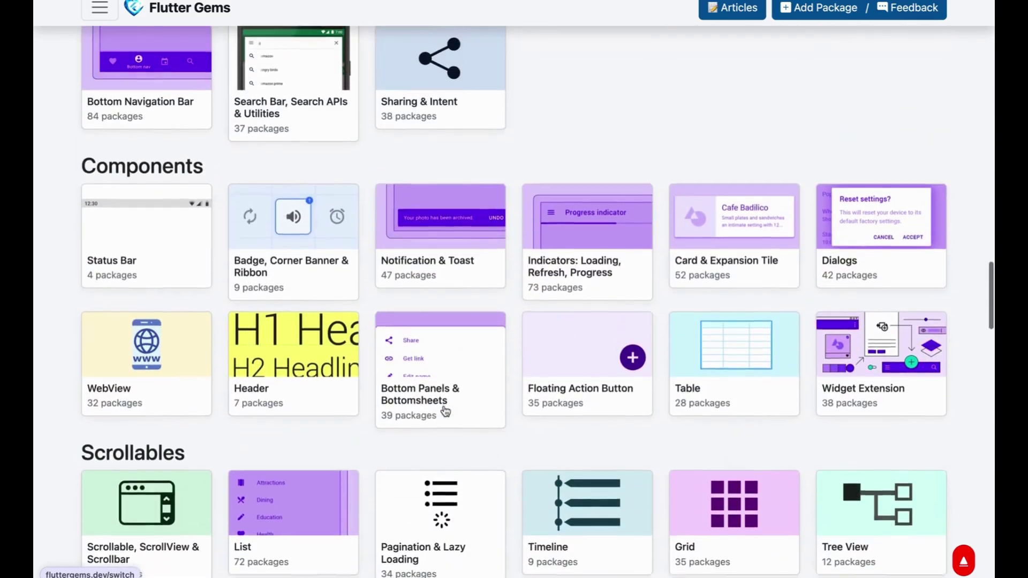
left_click(538, 515)
scroll(547, 353, "down", 6)
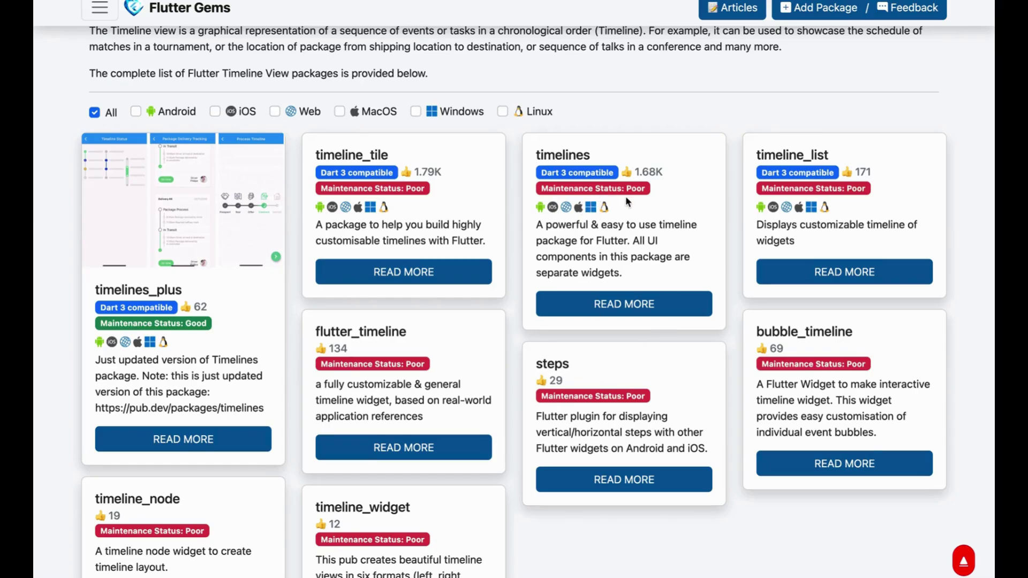
mouse_move(589, 2)
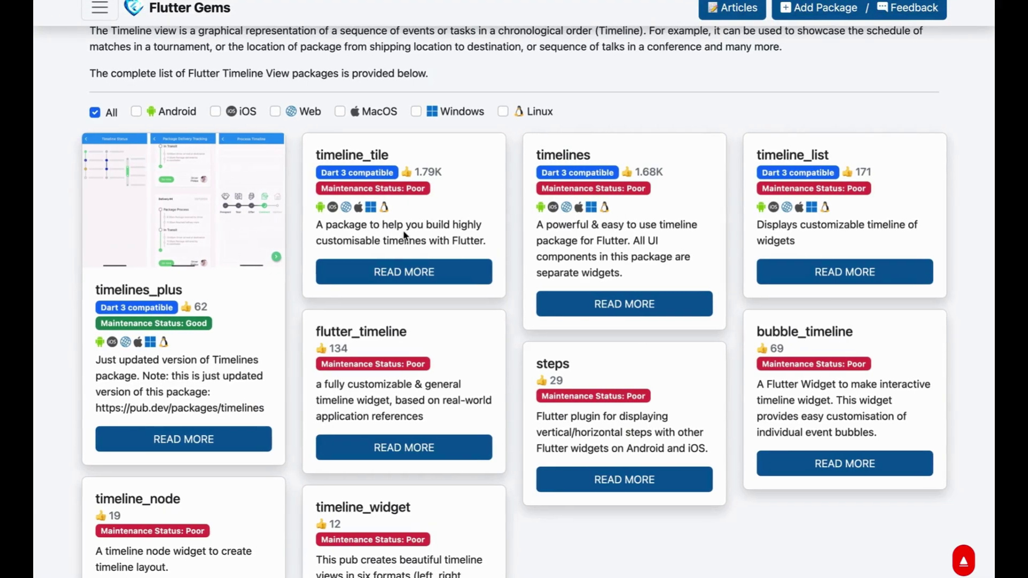
key("super+bracketleft")
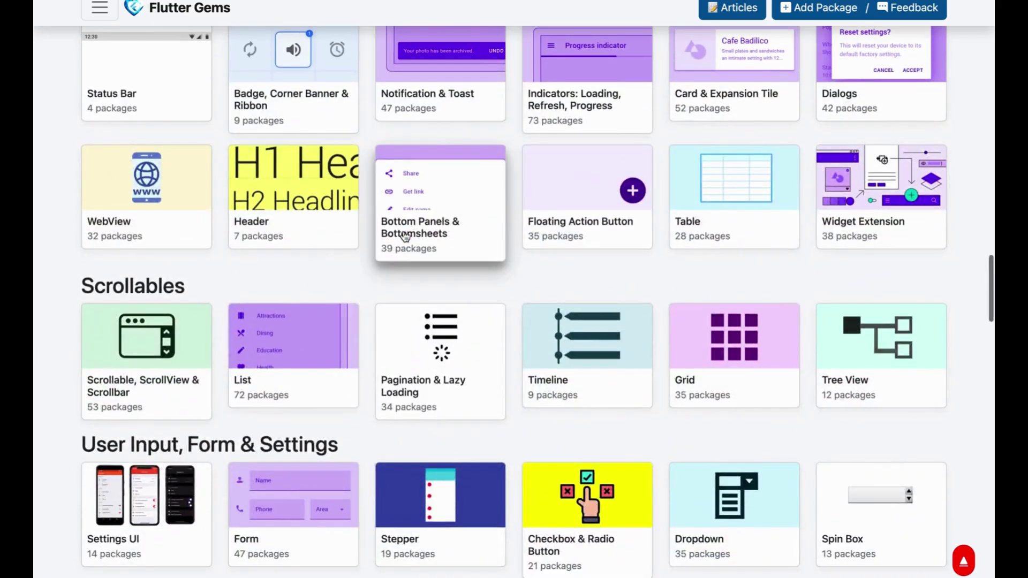
scroll(406, 236, "down", 5)
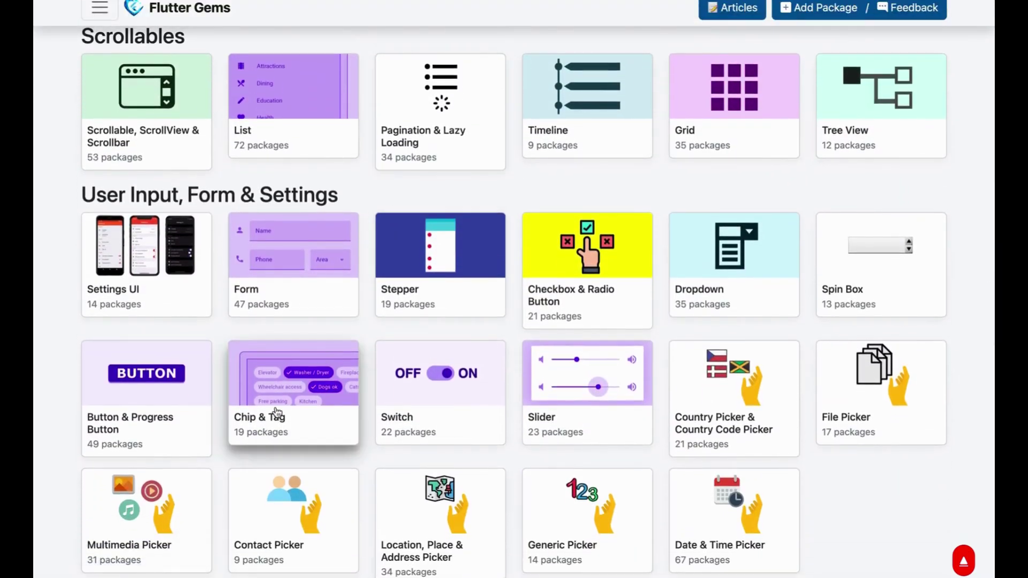
scroll(277, 412, "down", 3)
scroll(225, 372, "down", 5)
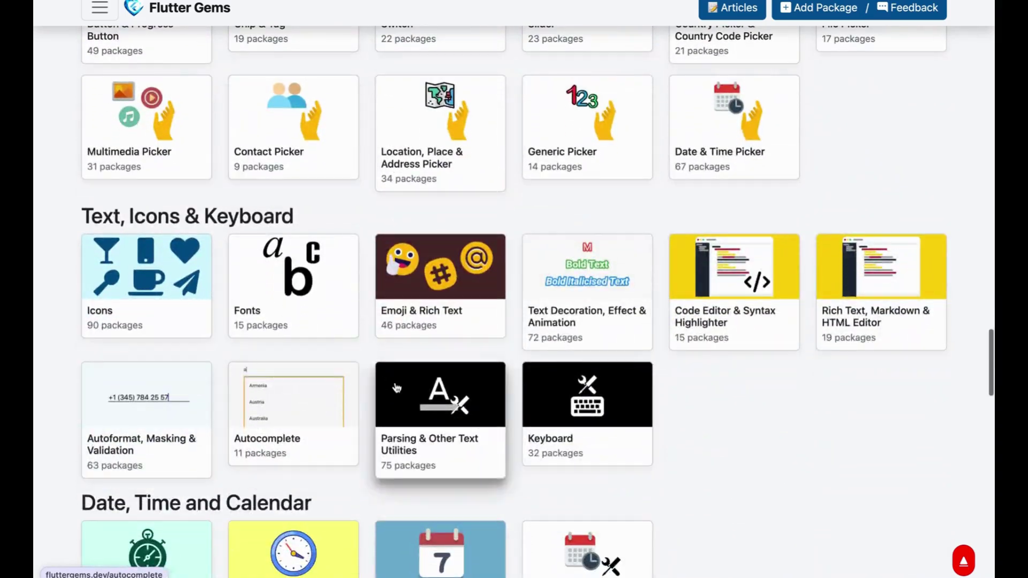
scroll(396, 388, "down", 10)
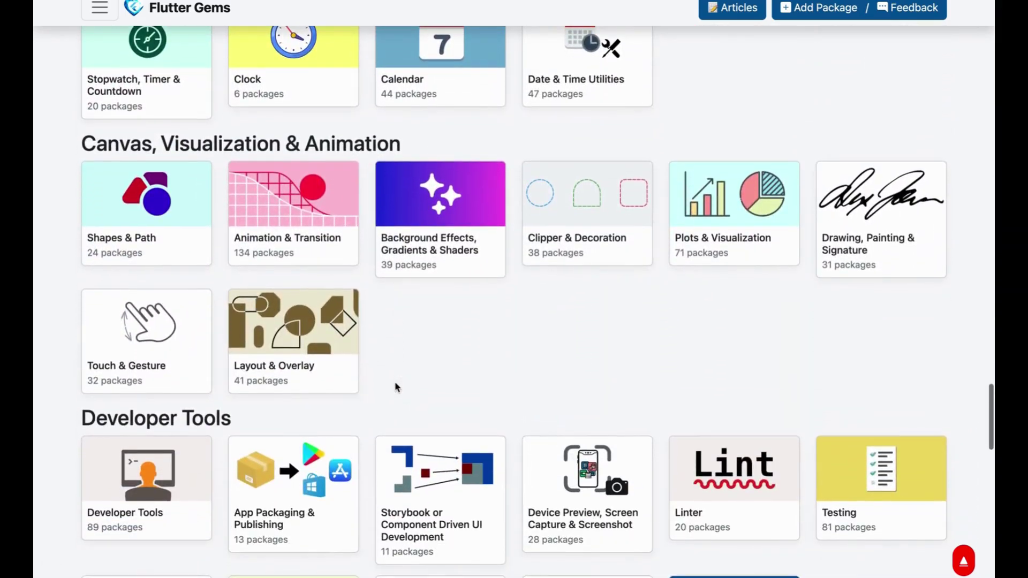
scroll(395, 386, "down", 4)
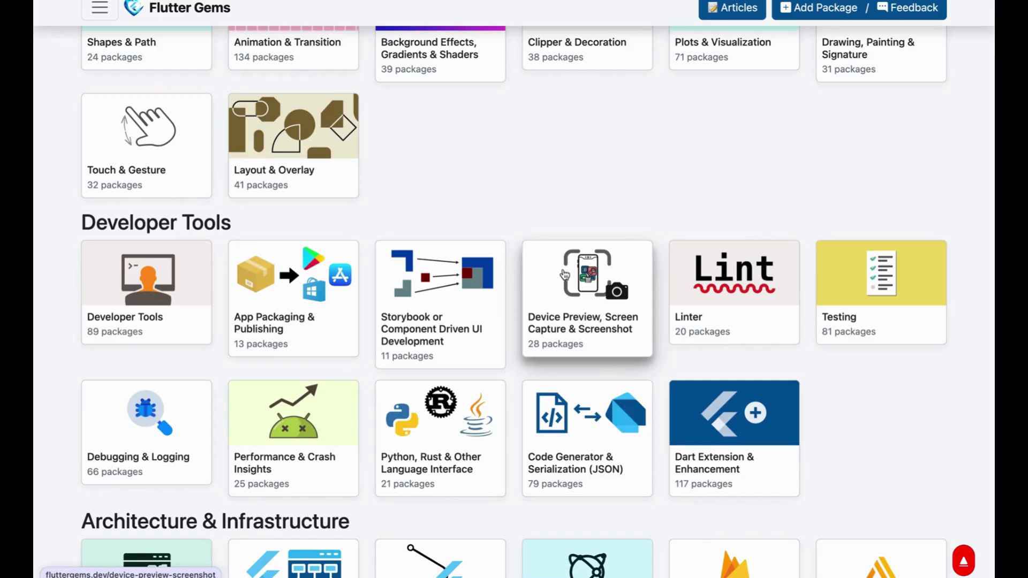
scroll(564, 275, "down", 20)
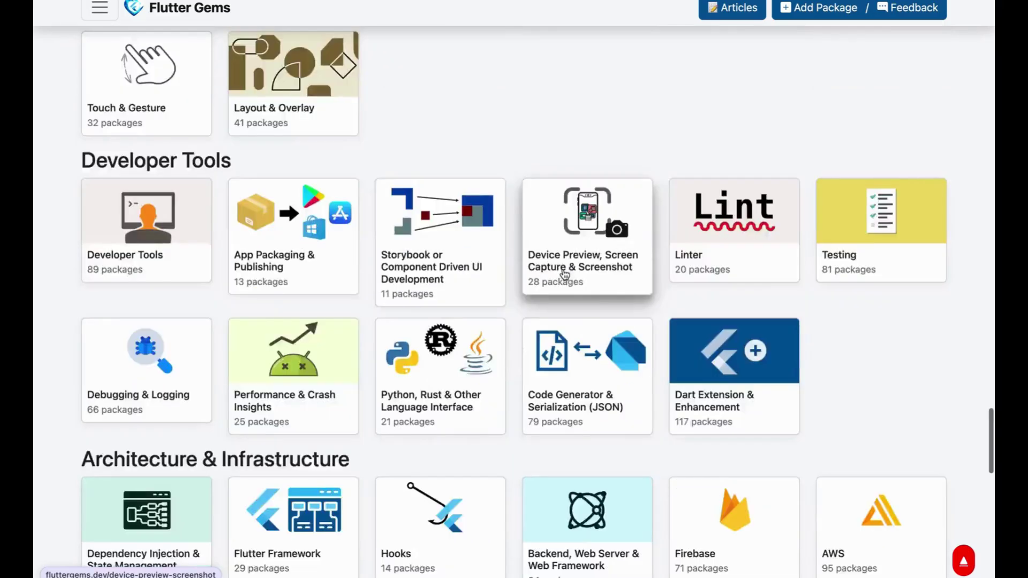
scroll(565, 274, "up", 20)
scroll(564, 274, "up", 20)
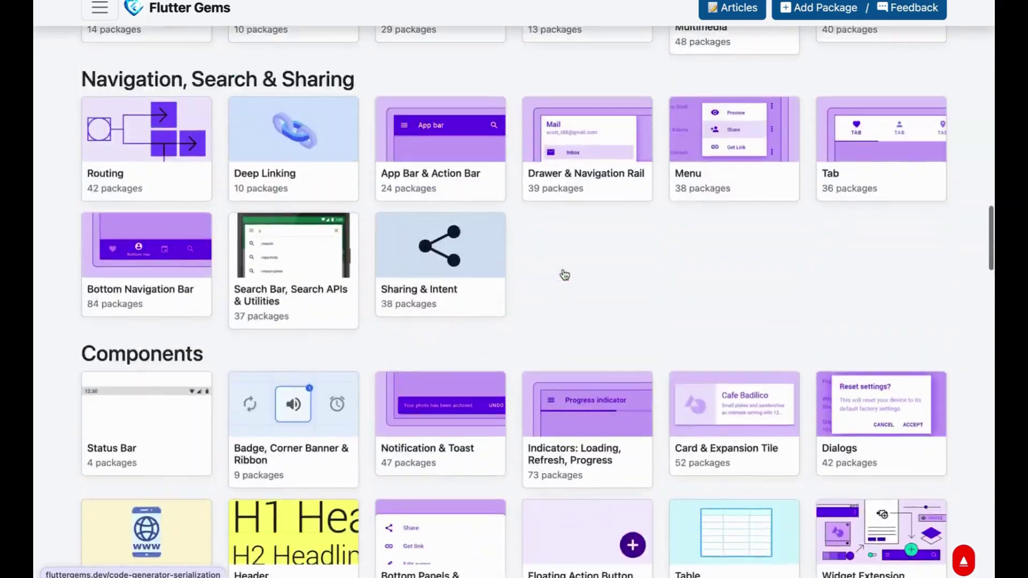